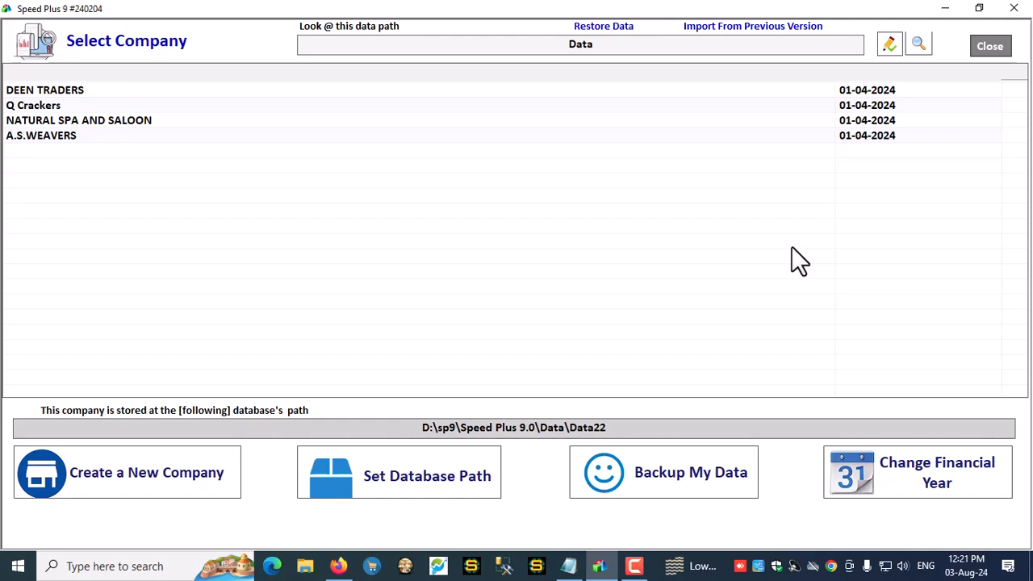
# Open the A.S.WEAVERS company and log in with the user name and password
pyautogui.click(56, 135)
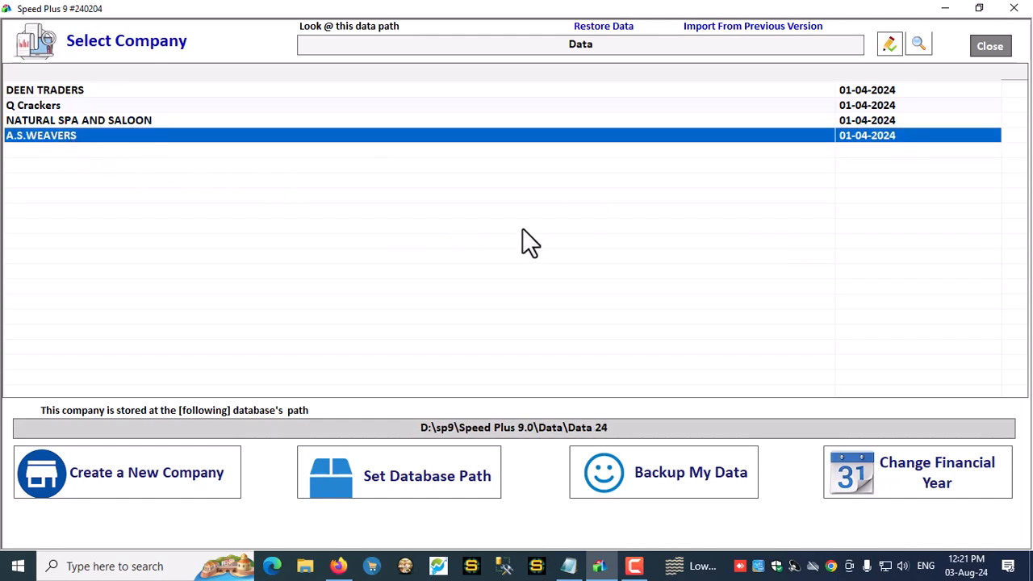
pyautogui.press('Return')
pyautogui.write('1')
pyautogui.press('Return')
pyautogui.write('1')
pyautogui.press('Return')
pyautogui.press('Return')
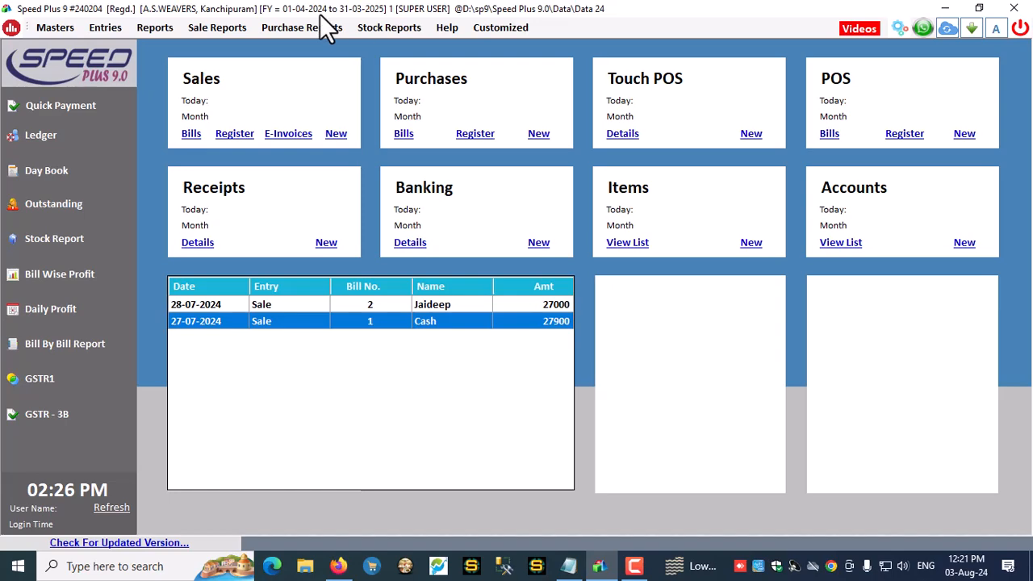
pyautogui.click(55, 28)
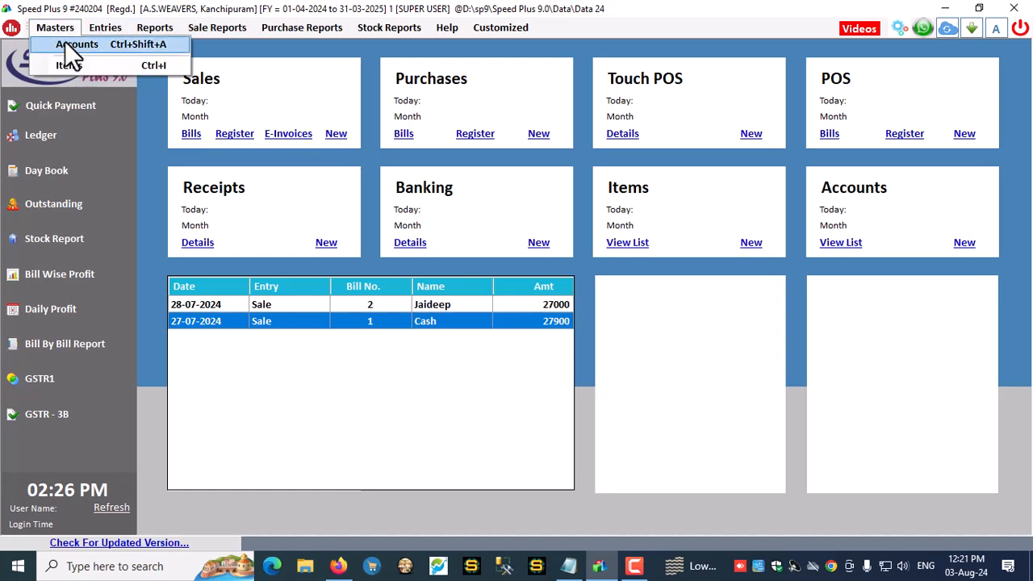
pyautogui.click(69, 45)
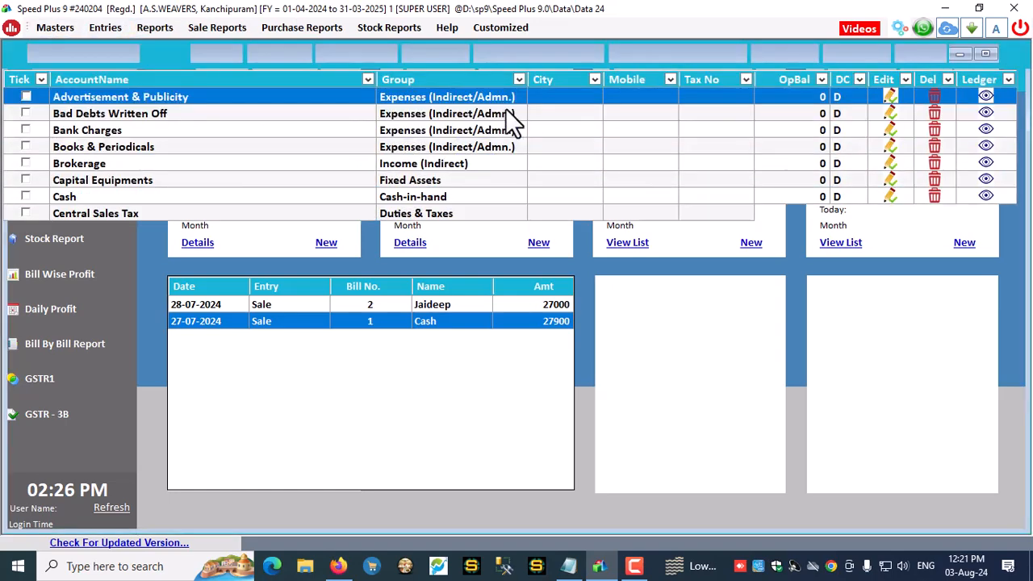
pyautogui.click(425, 55)
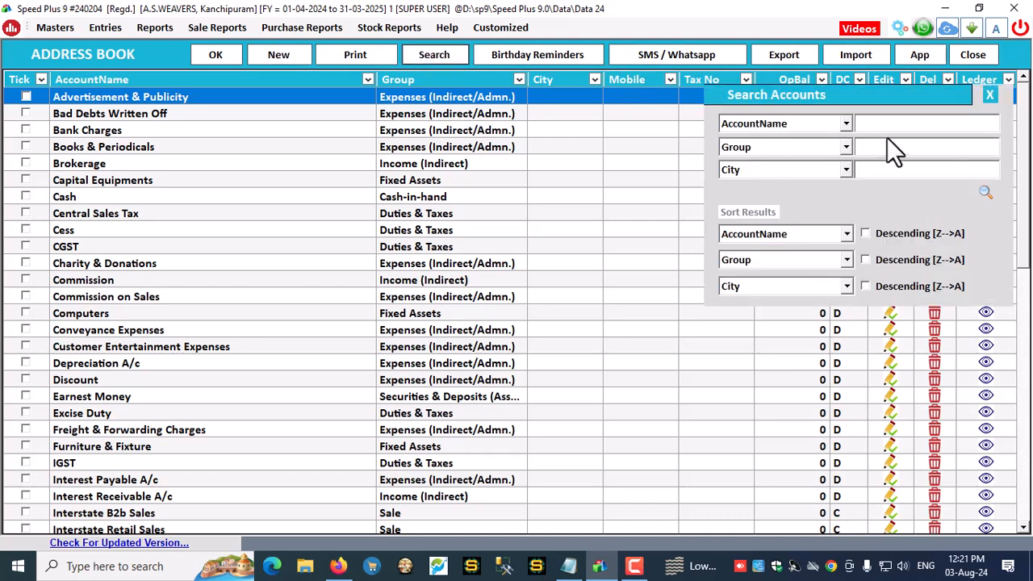
pyautogui.click(883, 150)
pyautogui.write('Dis')
pyautogui.click(983, 195)
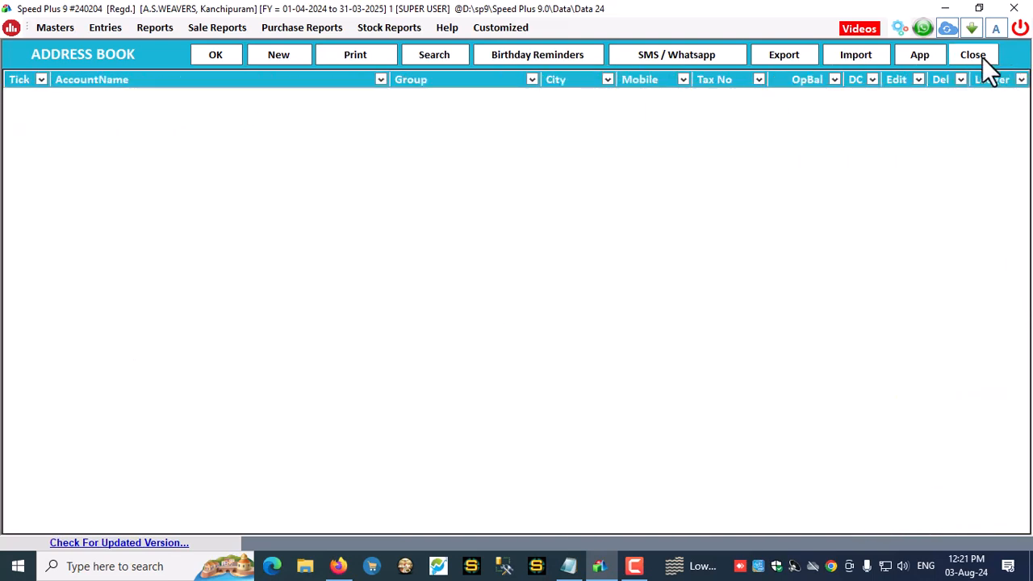
pyautogui.click(974, 55)
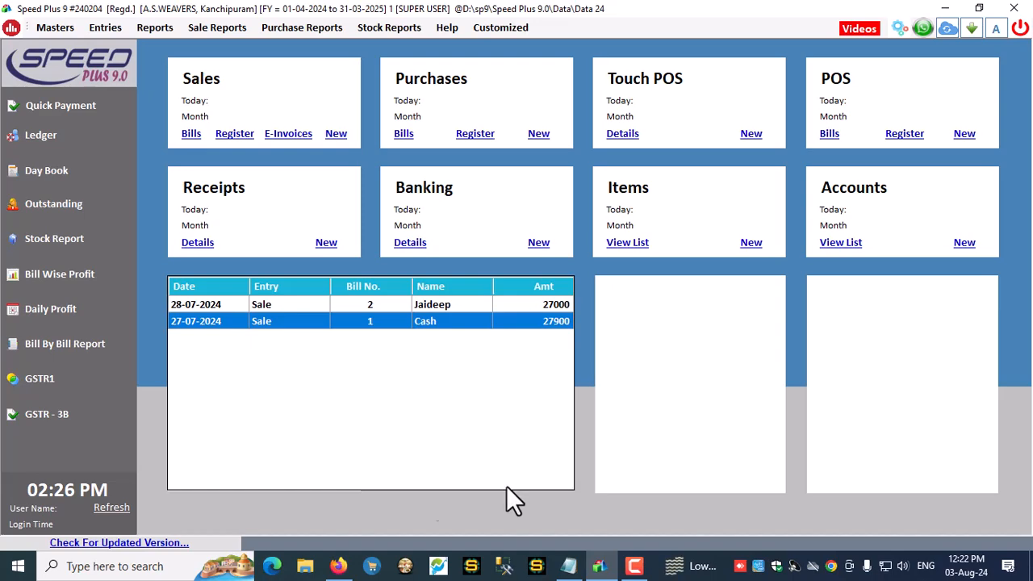
# Create the Distributor account group under Sundry Debtors
pyautogui.click(900, 28)
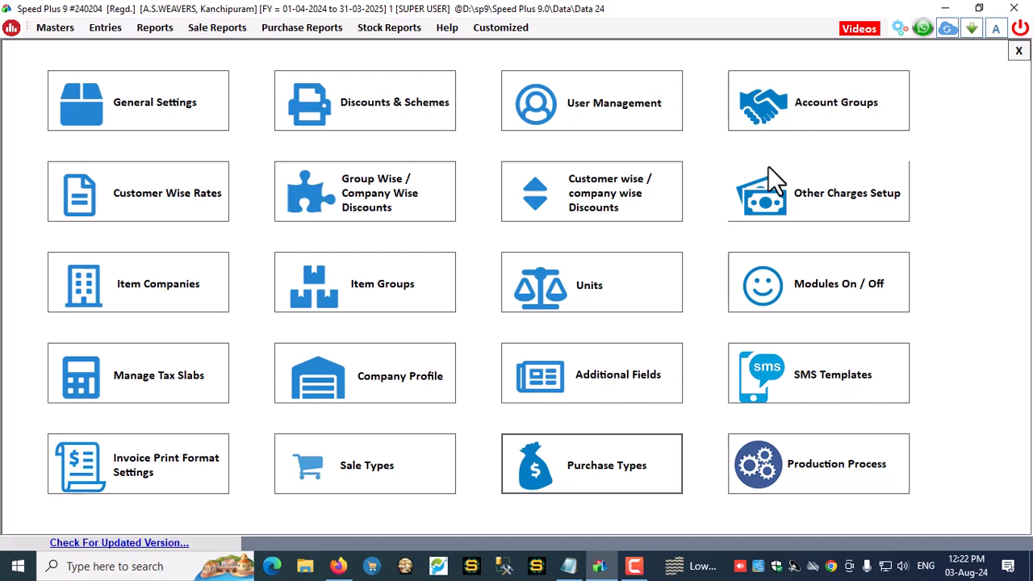
pyautogui.click(864, 115)
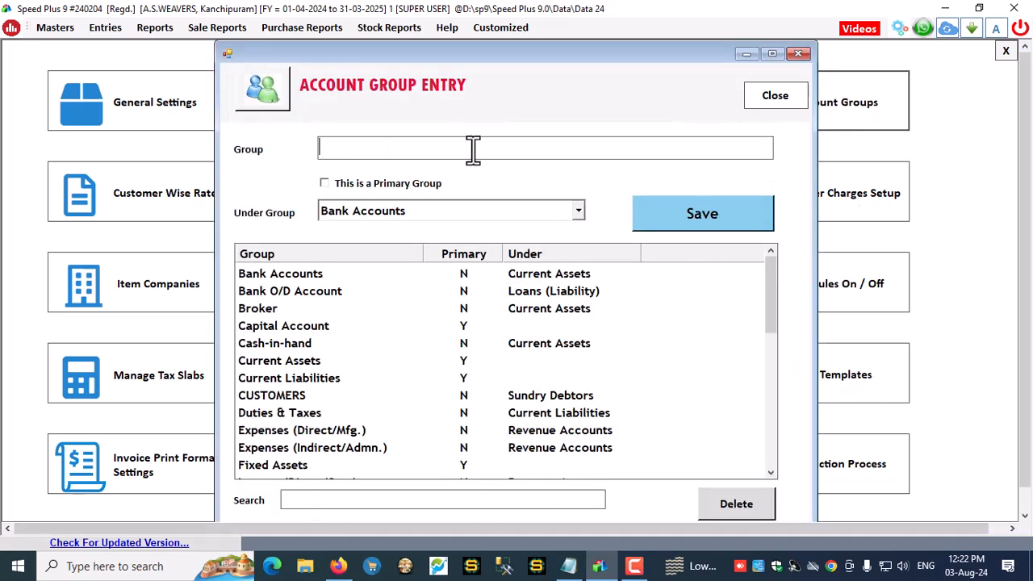
pyautogui.write('Distributor')
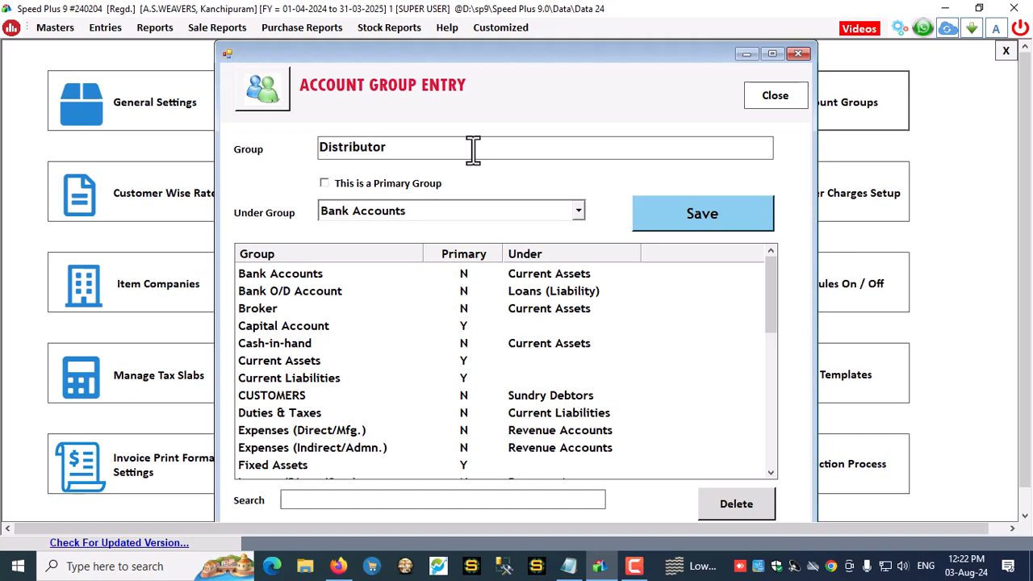
pyautogui.press('Return')
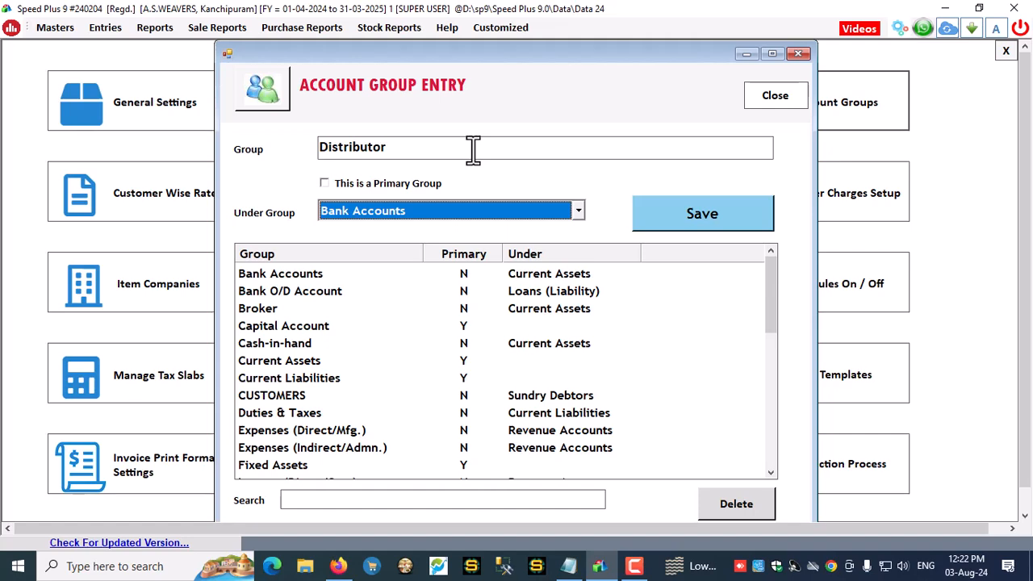
pyautogui.write('su')
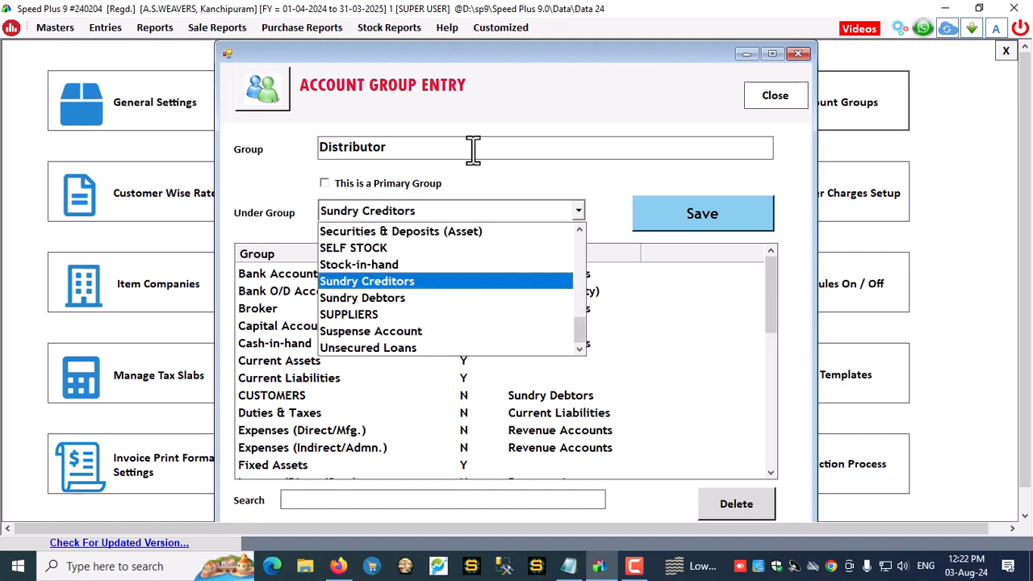
pyautogui.press('Down')
pyautogui.press('Return')
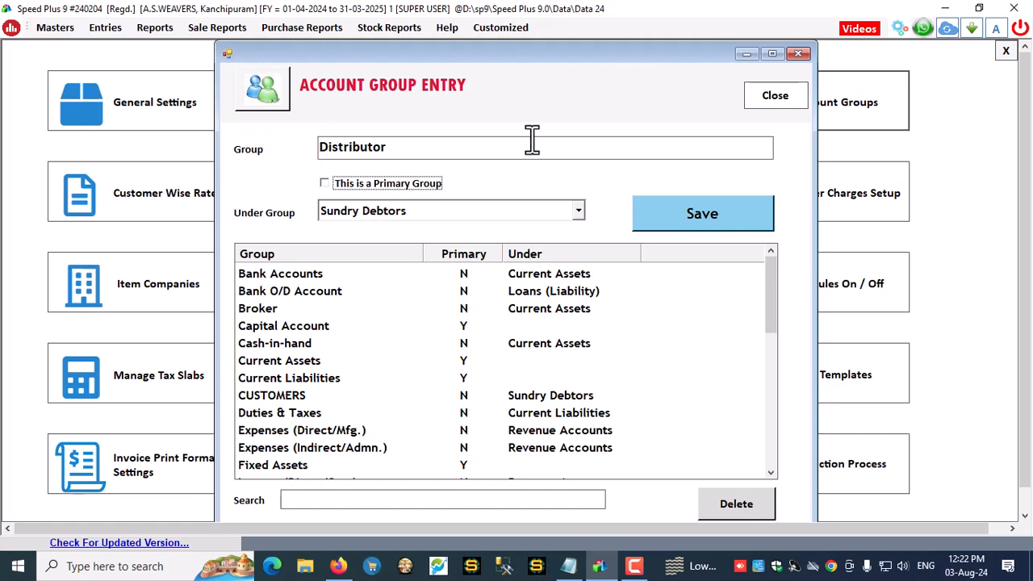
pyautogui.moveTo(396, 148); pyautogui.dragTo(293, 149)
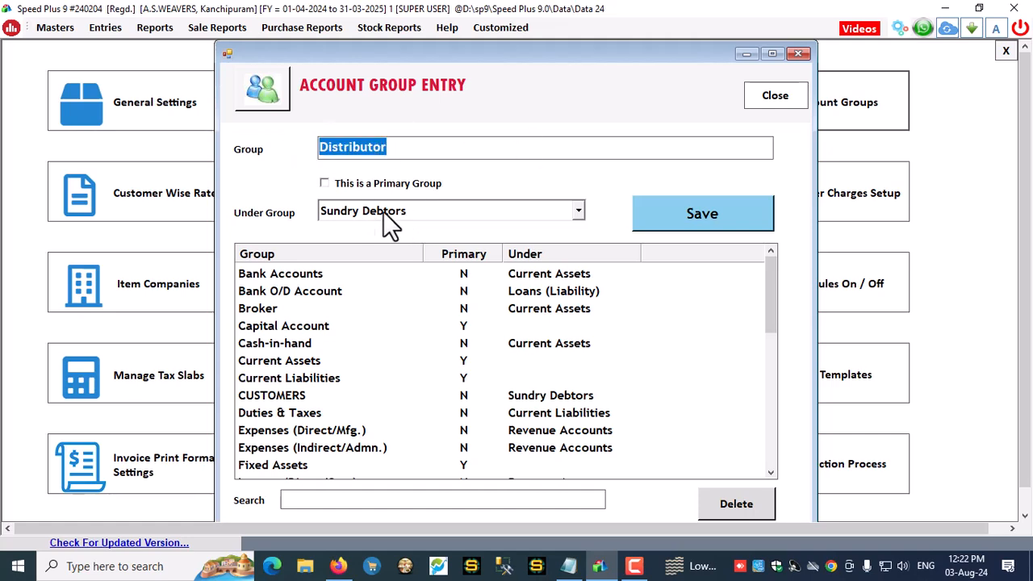
pyautogui.click(710, 218)
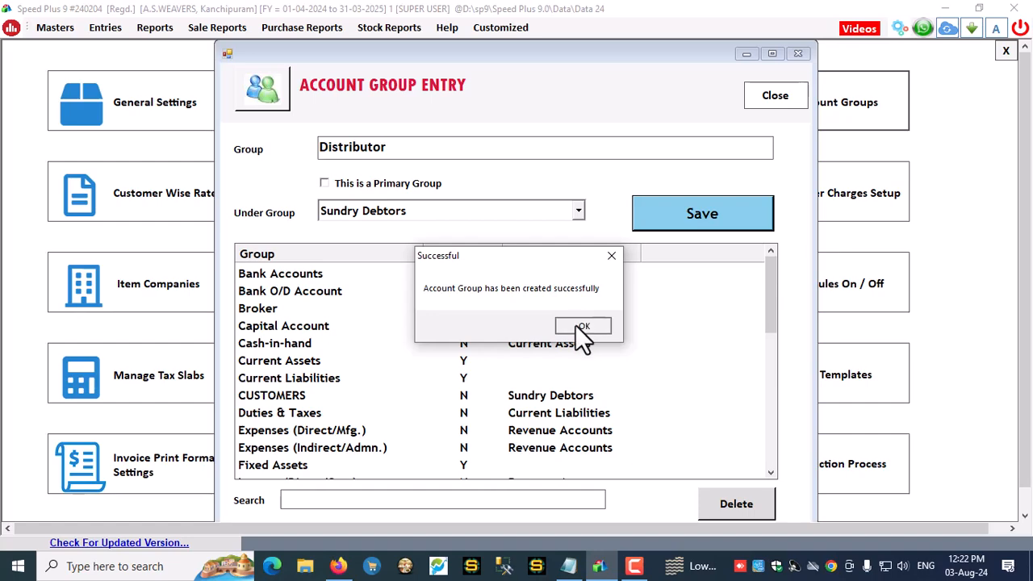
pyautogui.click(586, 325)
# Create the Dealer account group under Sundry Debtors
pyautogui.write('Dealer')
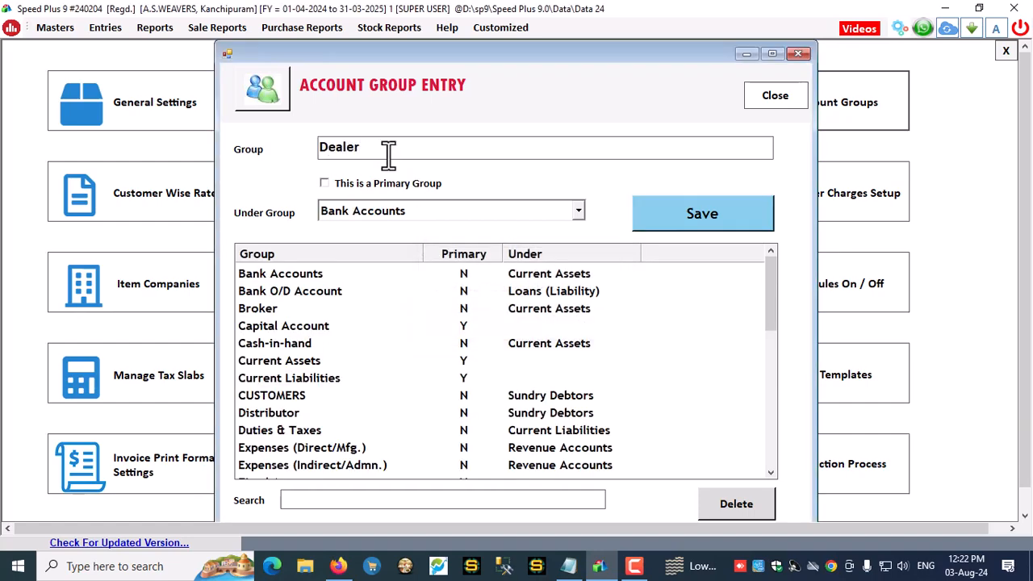
pyautogui.press('Return')
pyautogui.write('su')
pyautogui.press('Down')
pyautogui.press('Return')
pyautogui.click(721, 225)
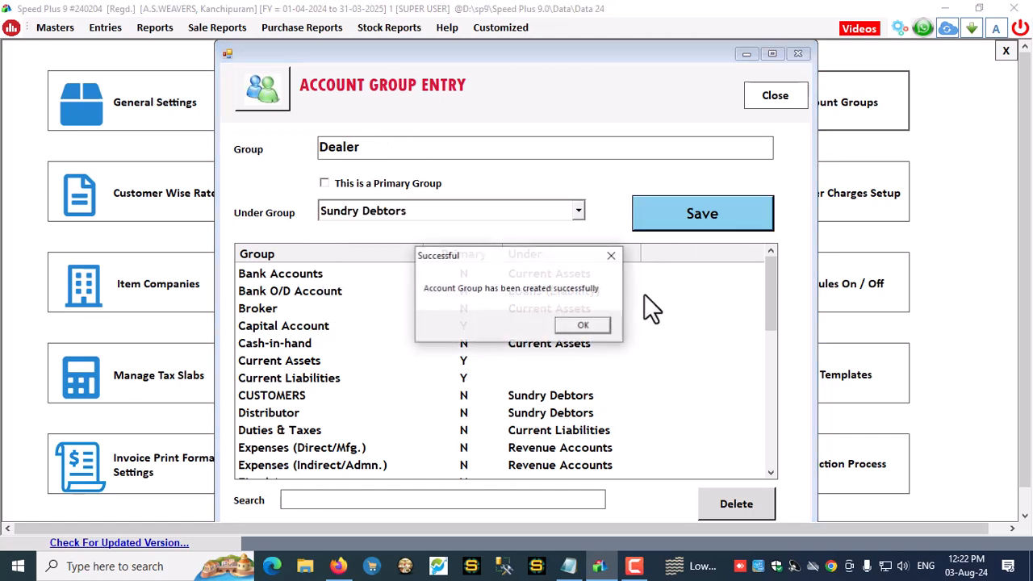
pyautogui.click(583, 326)
# Create the Reseller account group under Sundry Debtors
pyautogui.write('Reselle')
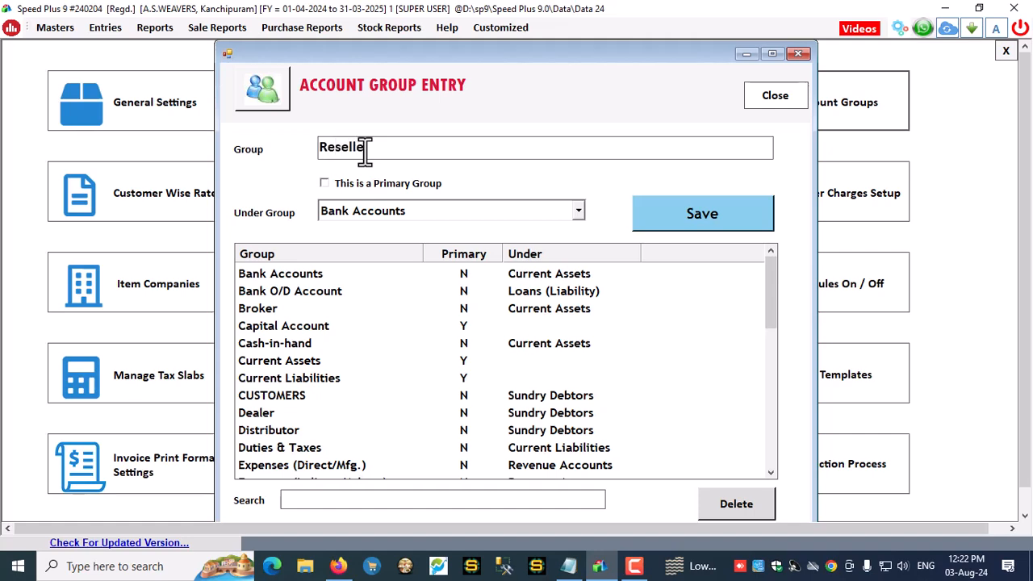
pyautogui.press('Tab')
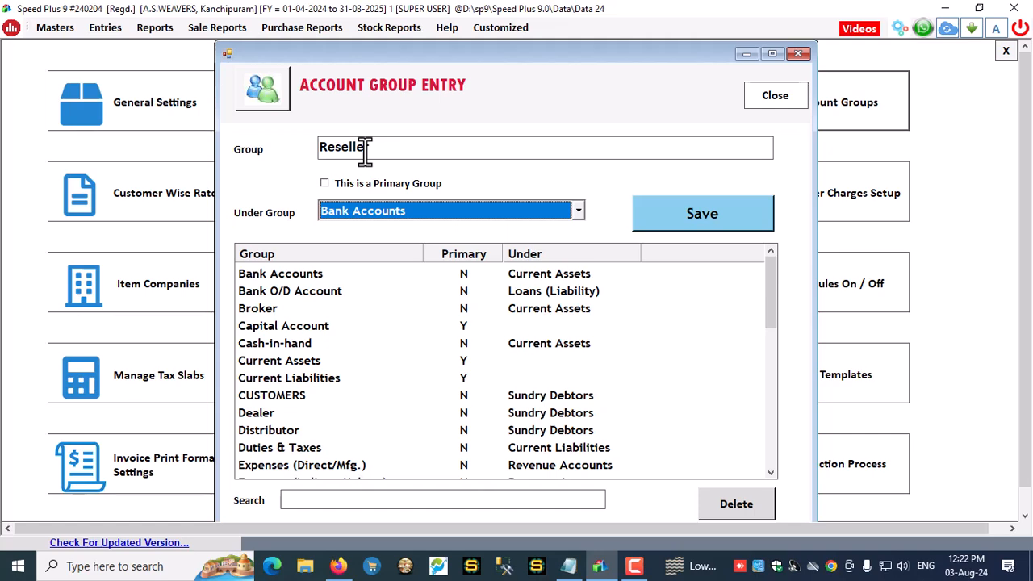
pyautogui.press('s')
pyautogui.press('s')
pyautogui.press('s')
pyautogui.press('s')
pyautogui.press('s')
pyautogui.press('s')
pyautogui.press('s')
pyautogui.press('s')
pyautogui.press('Up')
pyautogui.press('Return')
pyautogui.press('Tab')
pyautogui.press('Return')
pyautogui.press('Return')
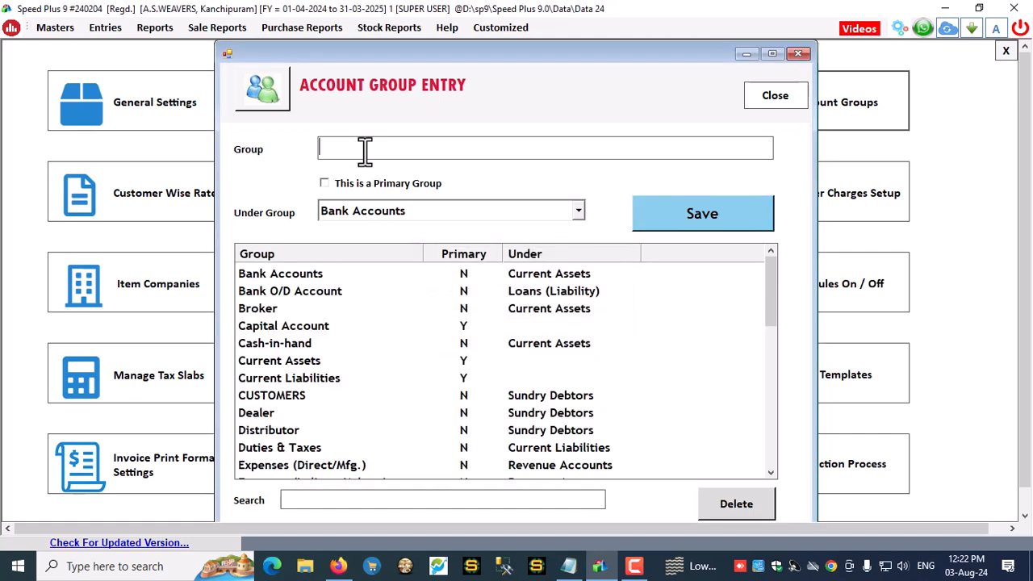
# Create the Agent account group under Sundry Debtors
pyautogui.write('Agent')
pyautogui.press('Tab')
pyautogui.press('s')
pyautogui.press('s')
pyautogui.press('s')
pyautogui.press('s')
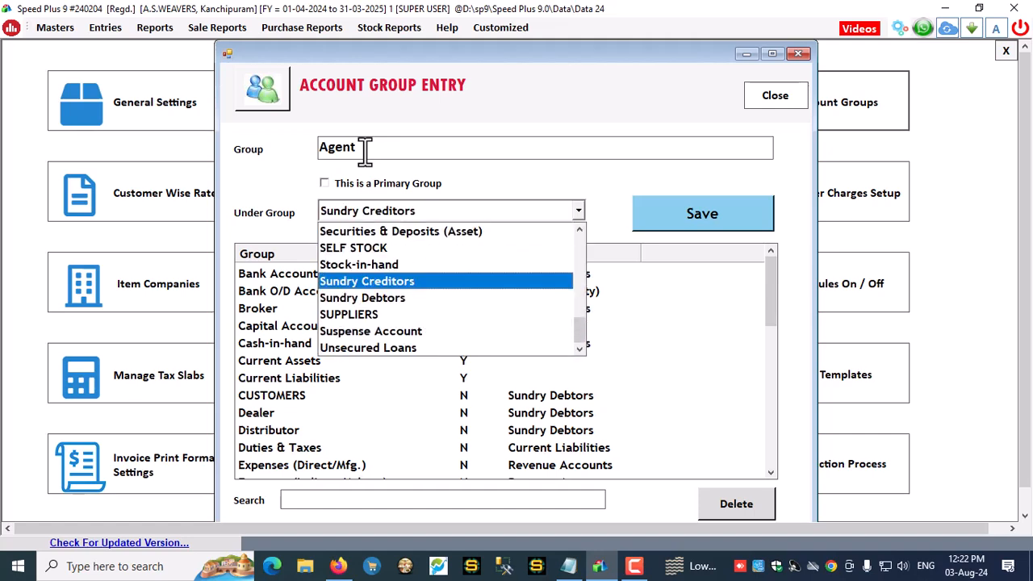
pyautogui.press('s')
pyautogui.press('Tab')
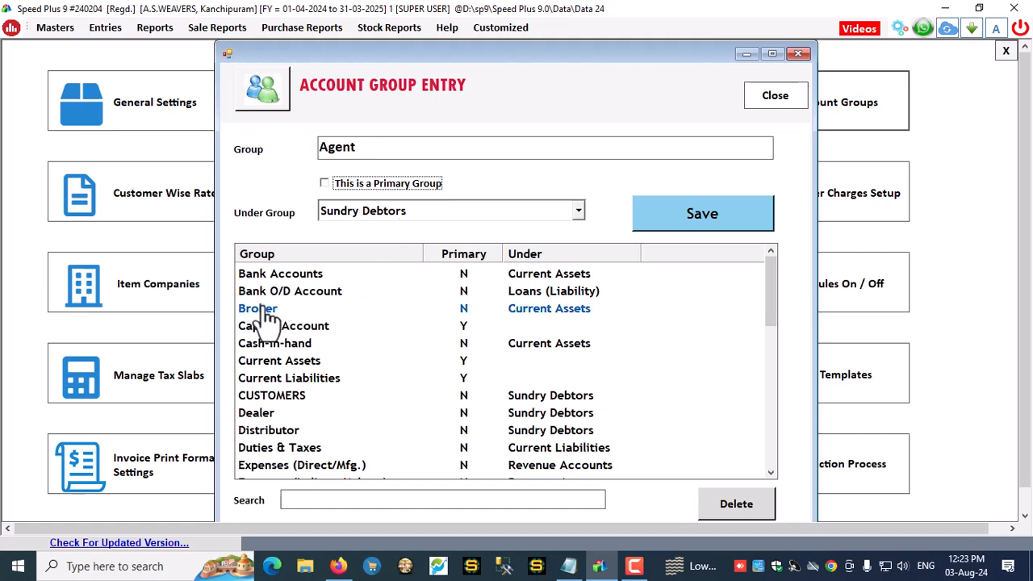
pyautogui.click(674, 214)
pyautogui.click(580, 327)
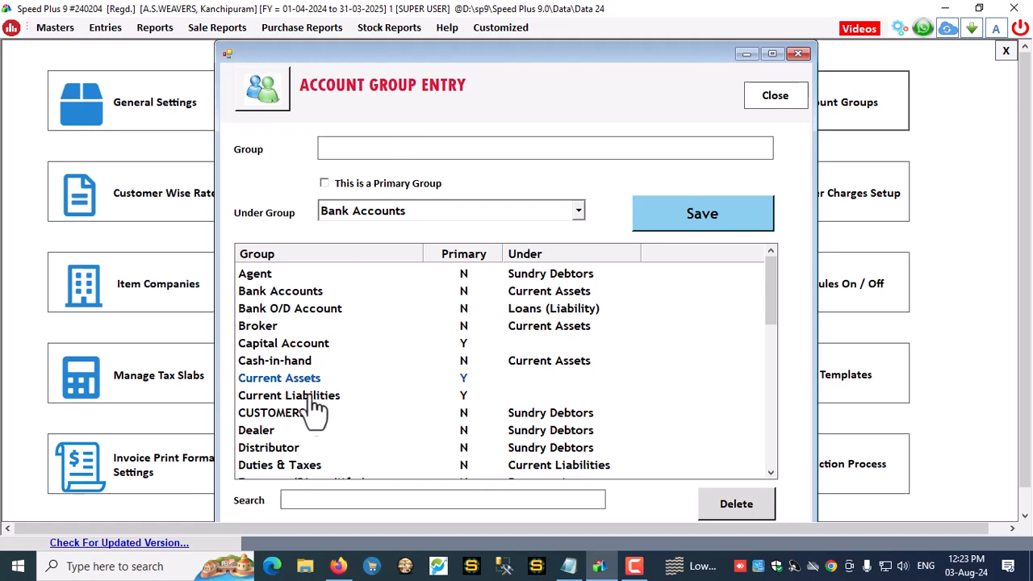
# Leave the group settings and start a new account from Masters > Accounts
pyautogui.click(292, 413)
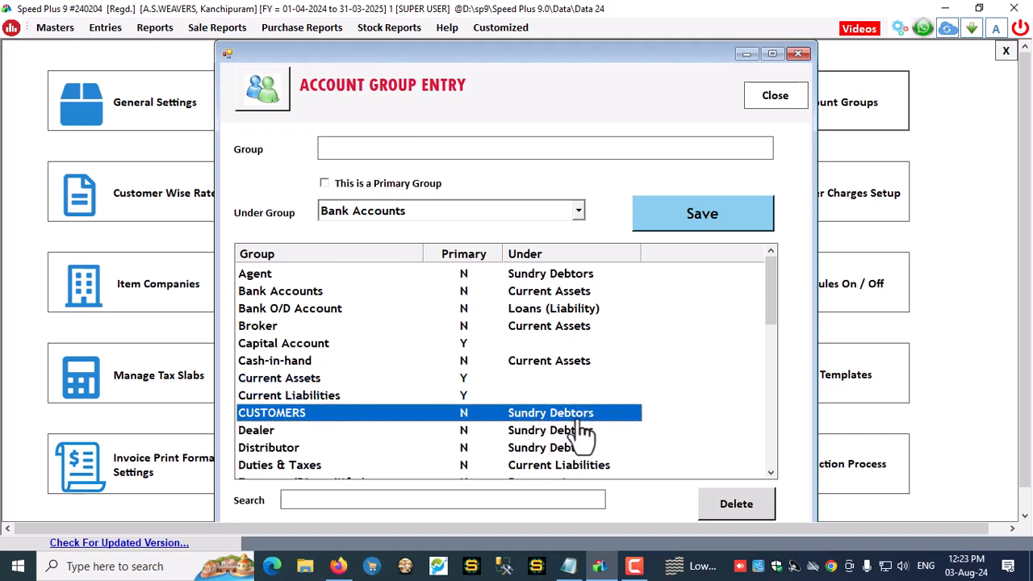
pyautogui.click(779, 98)
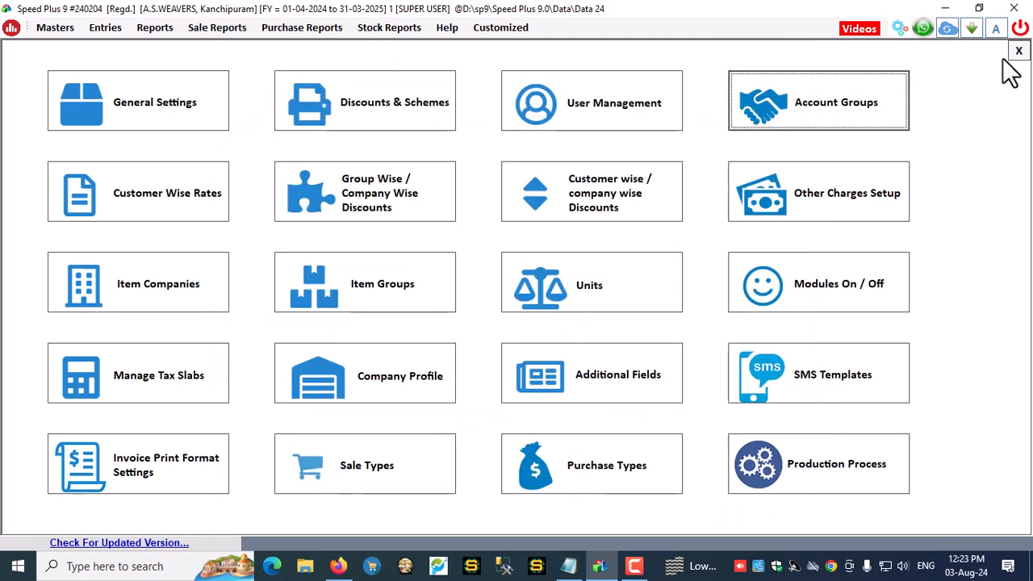
pyautogui.click(1019, 50)
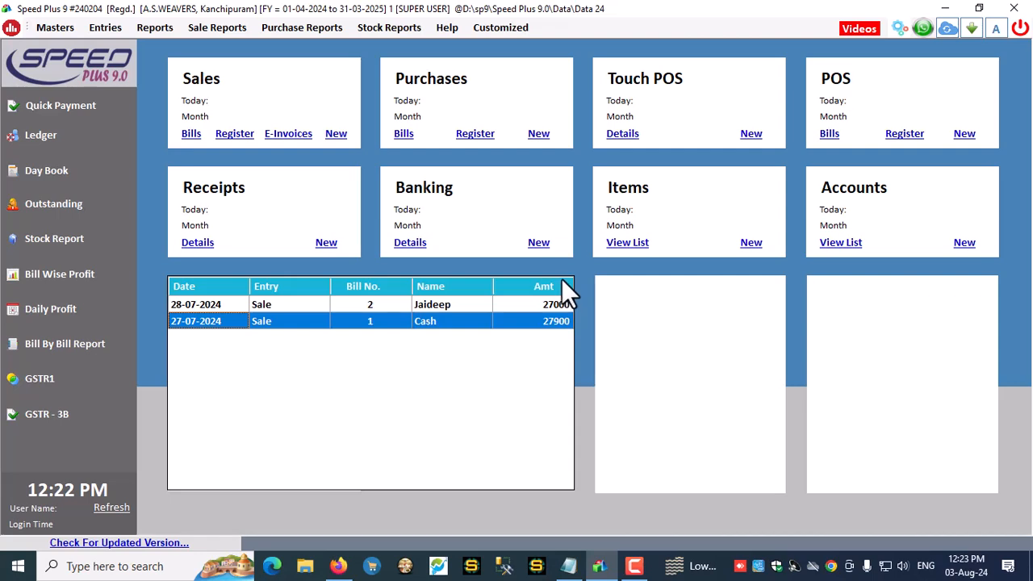
pyautogui.click(635, 566)
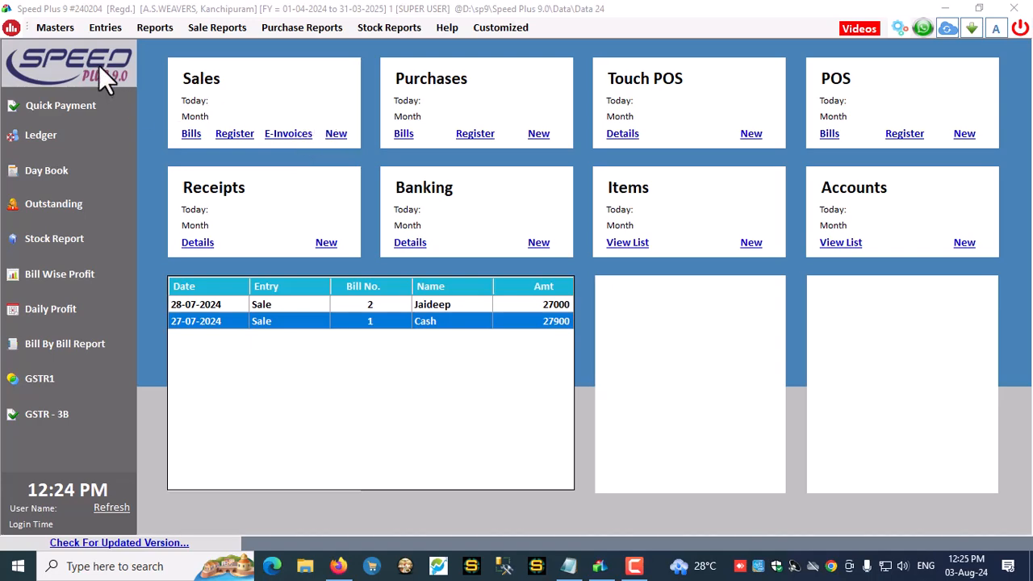
pyautogui.click(44, 29)
pyautogui.click(71, 40)
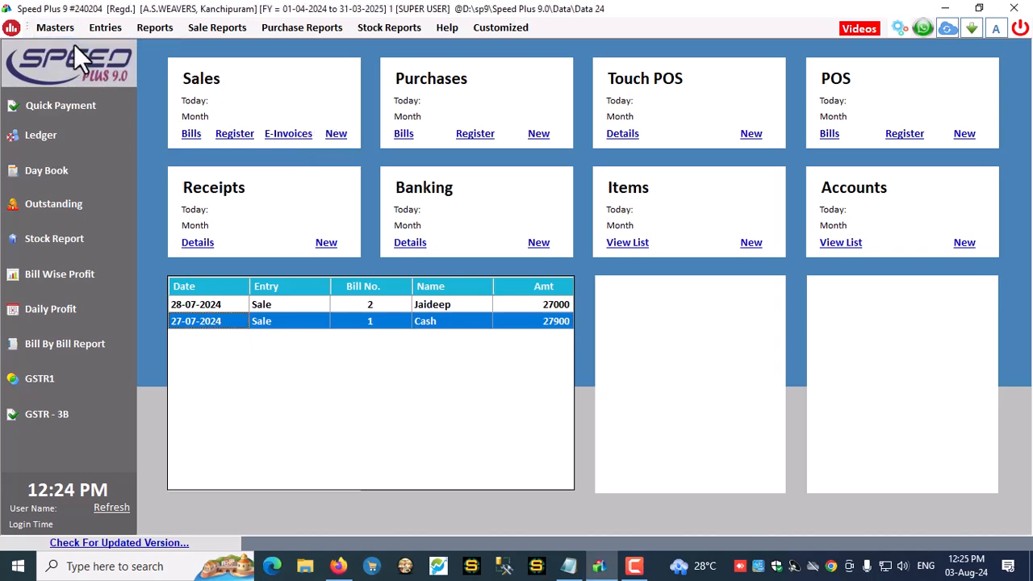
pyautogui.click(275, 56)
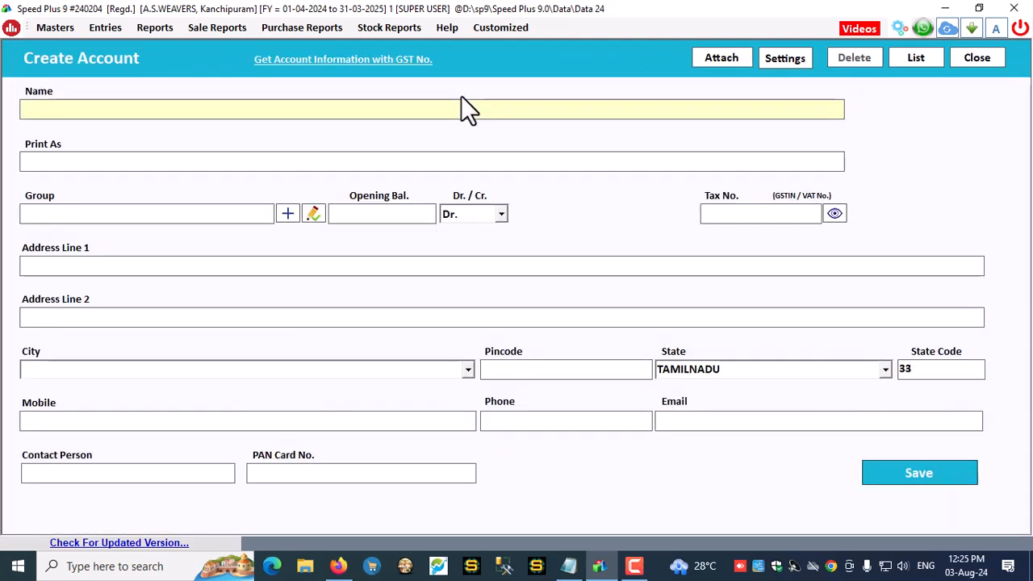
# Enter the new party's name, Distributor group and 1500 opening balance
pyautogui.write('Sigamani')
pyautogui.press('Return')
pyautogui.press('Return')
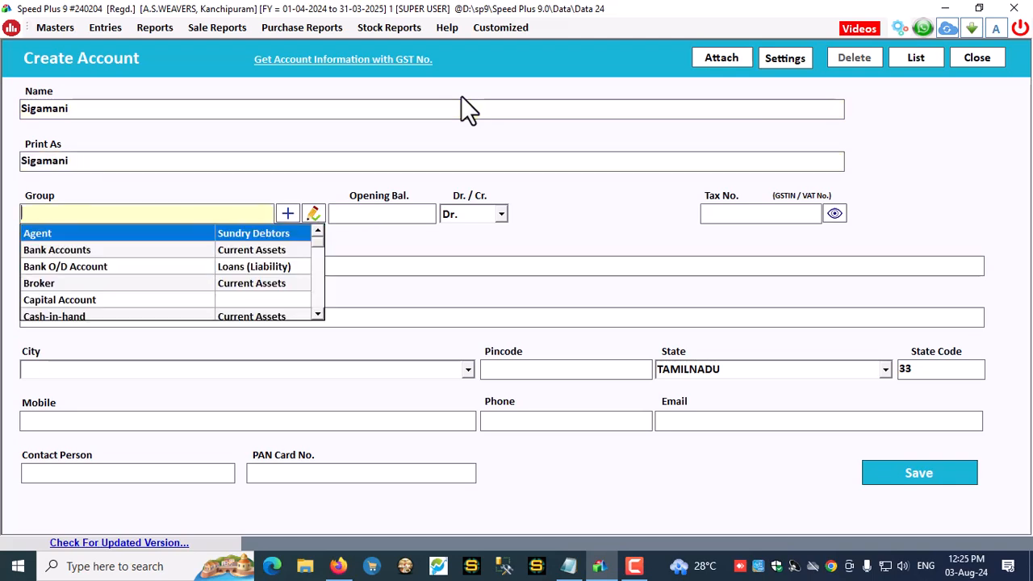
pyautogui.write('di')
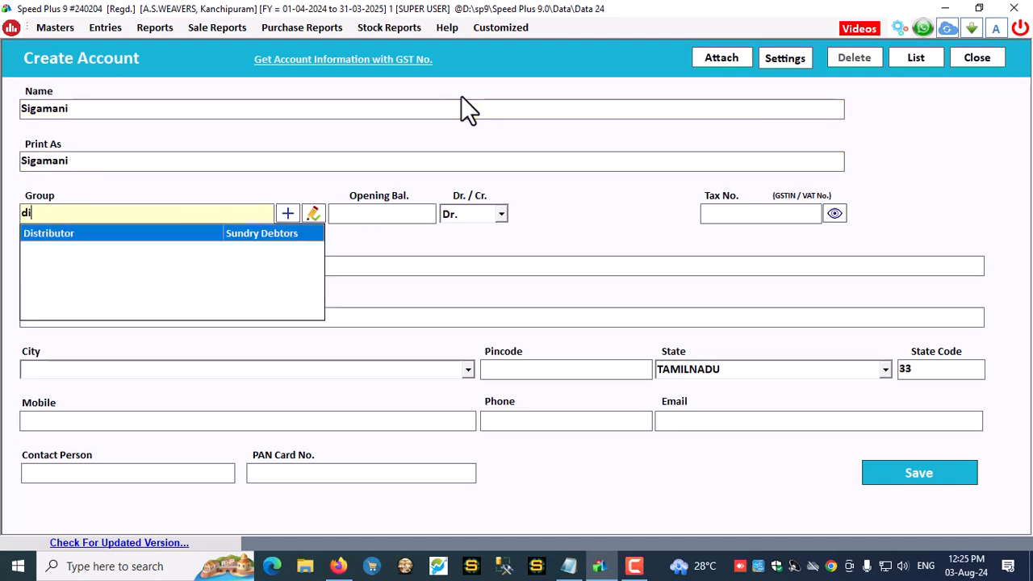
pyautogui.press('Return')
pyautogui.write('1500')
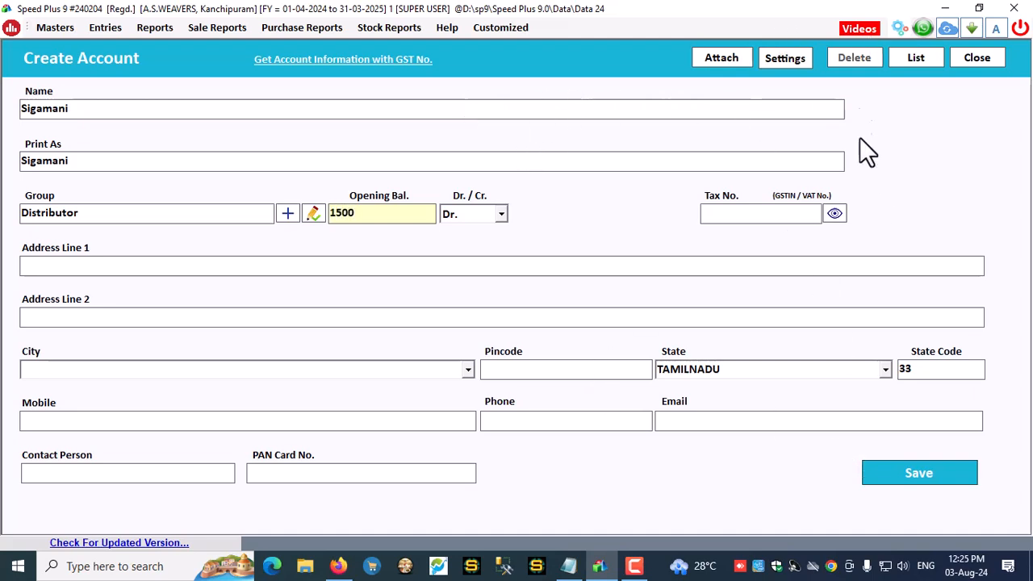
# Turn on Maintain Bill By Bill Balance in the account form's settings
pyautogui.click(783, 58)
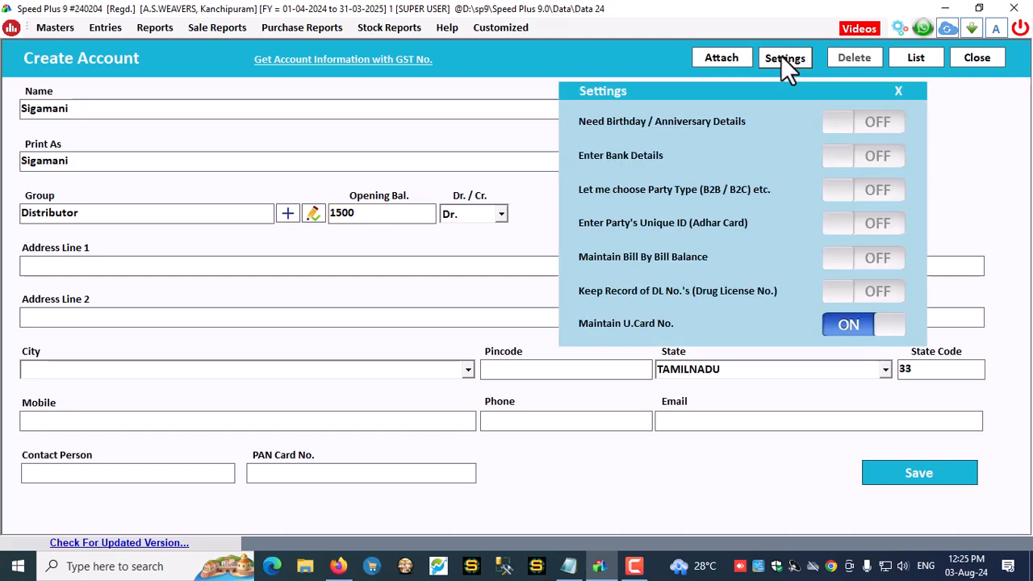
pyautogui.click(836, 260)
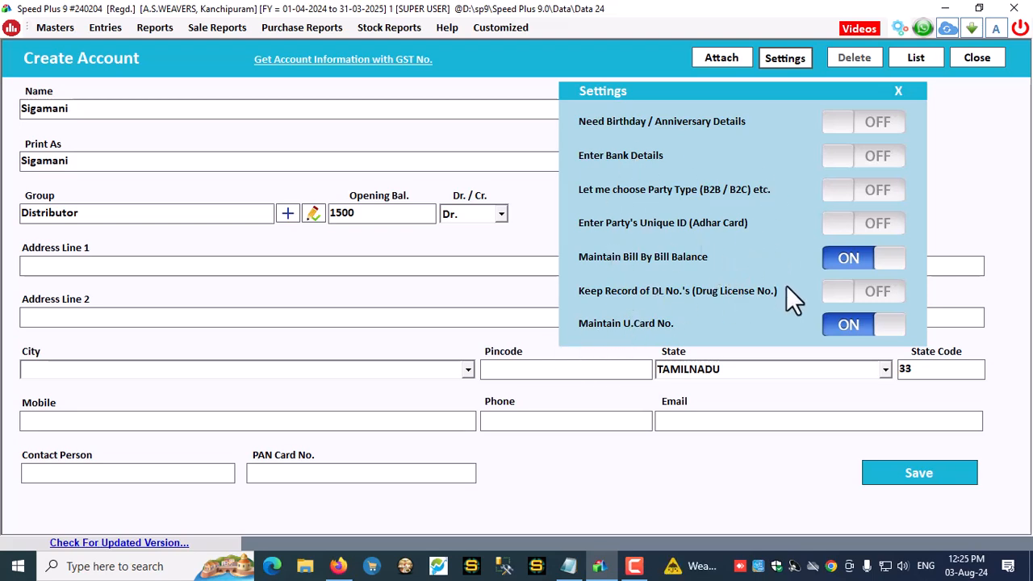
pyautogui.click(899, 91)
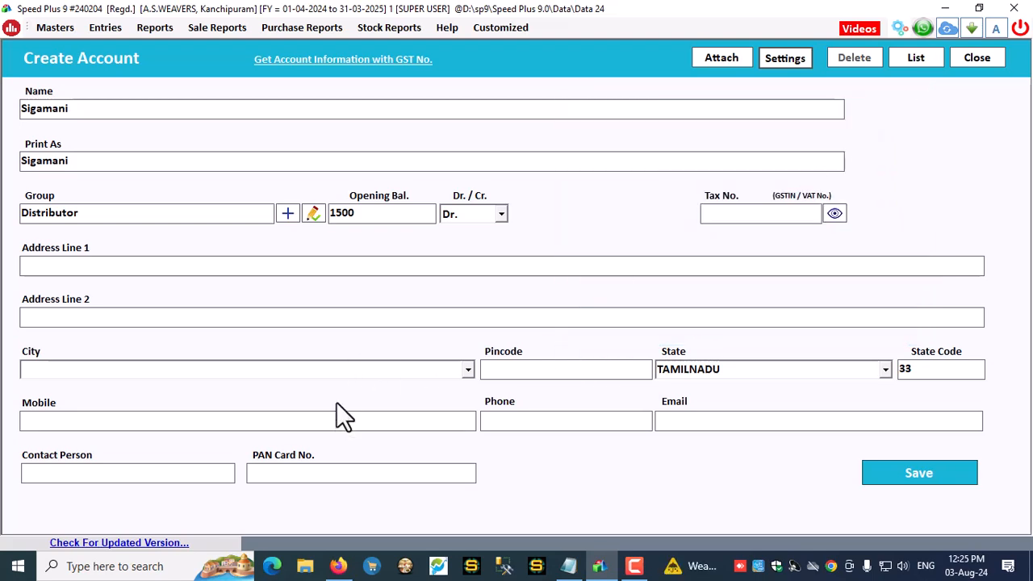
pyautogui.click(729, 421)
# Enable bill-by-bill balance and set credit days 10/10, credit limit 50000, bill limit 5
pyautogui.press('Return')
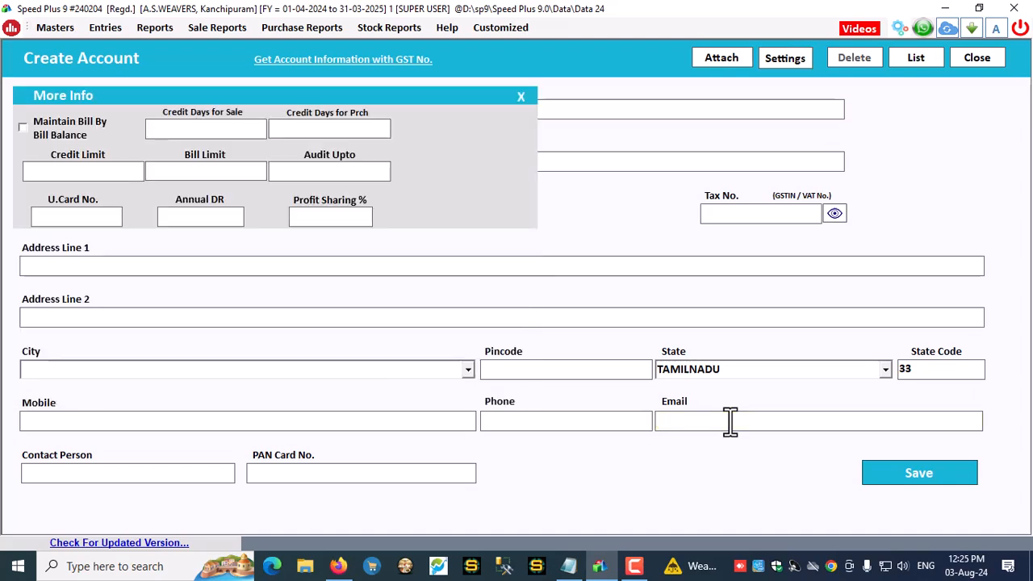
pyautogui.click(23, 125)
pyautogui.click(195, 127)
pyautogui.write('10')
pyautogui.click(351, 131)
pyautogui.write('10')
pyautogui.click(109, 171)
pyautogui.write('50000')
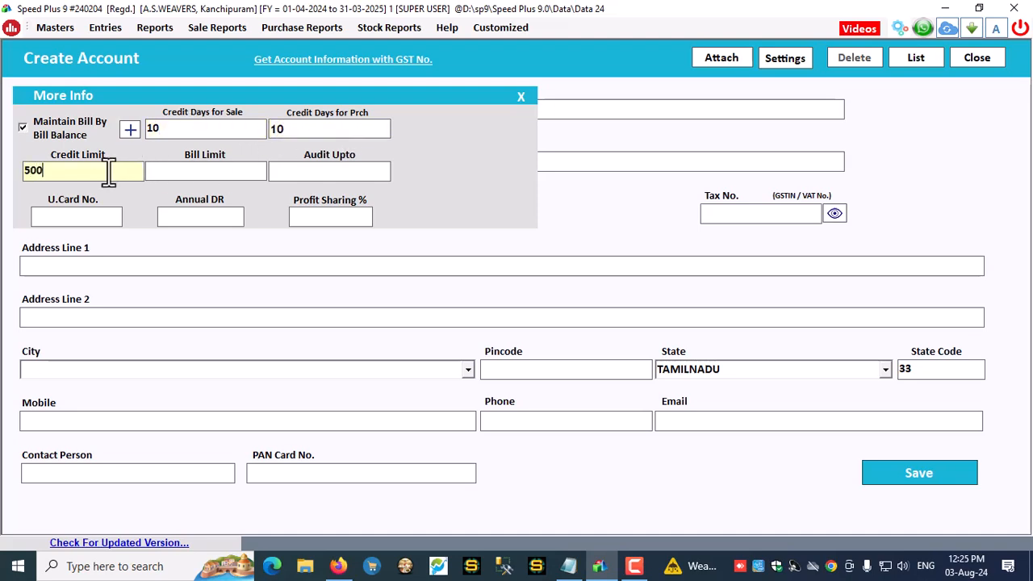
pyautogui.click(233, 171)
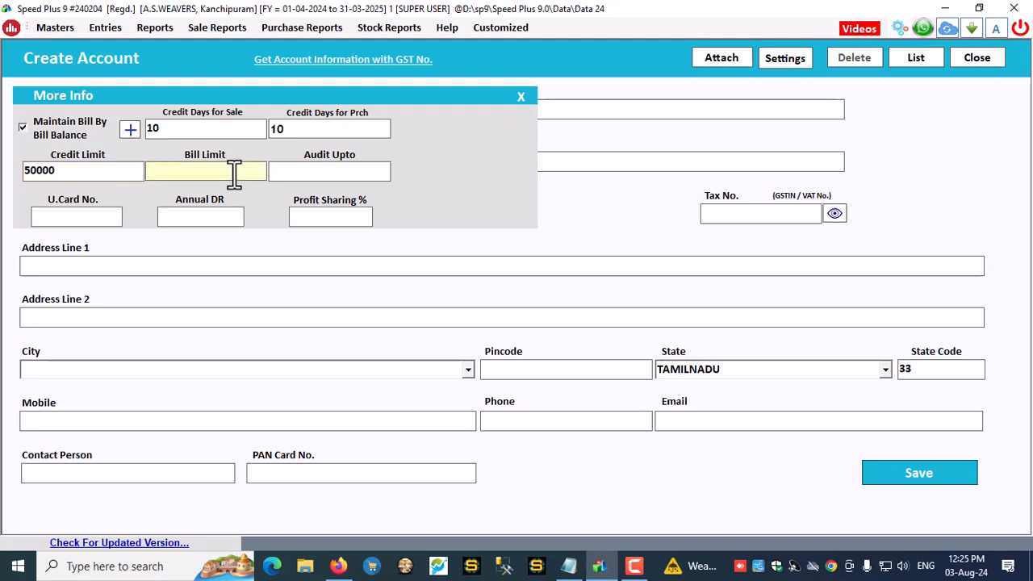
pyautogui.write('50')
pyautogui.press('BackSpace')
# Set Audit Upto 30, enter the U.Card number and save the account
pyautogui.click(363, 179)
pyautogui.write('30')
pyautogui.click(96, 217)
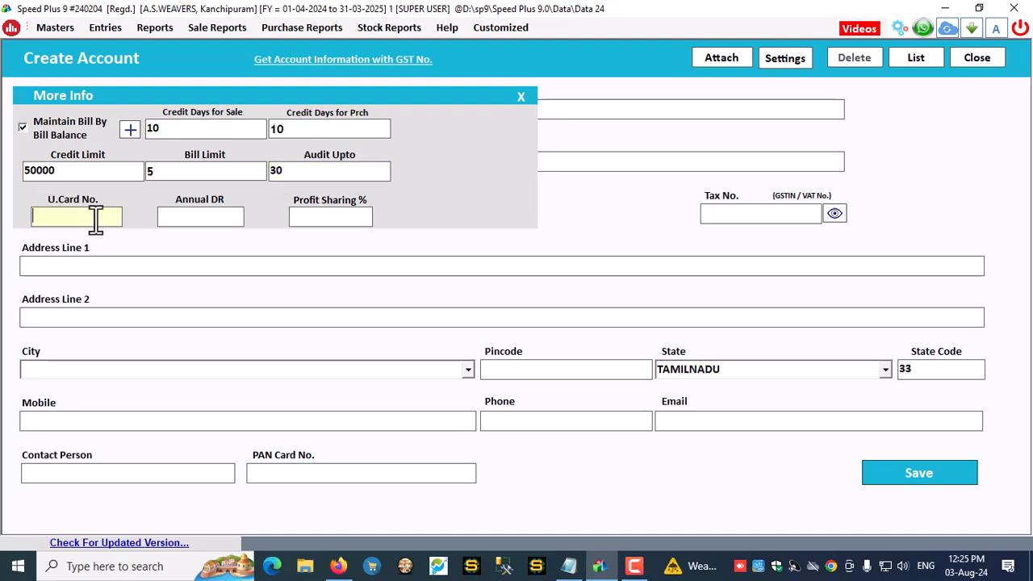
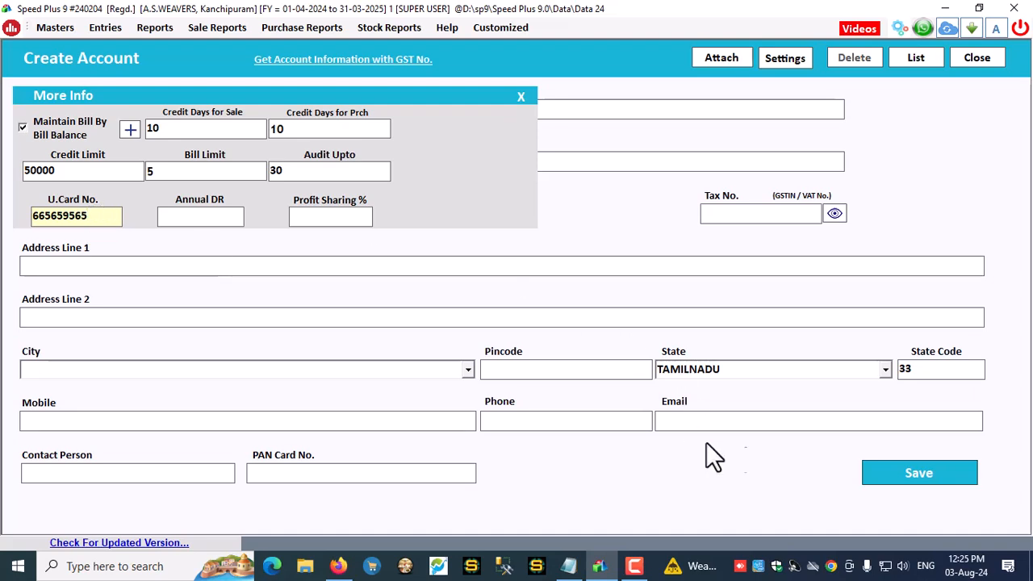
pyautogui.click(909, 473)
pyautogui.click(569, 335)
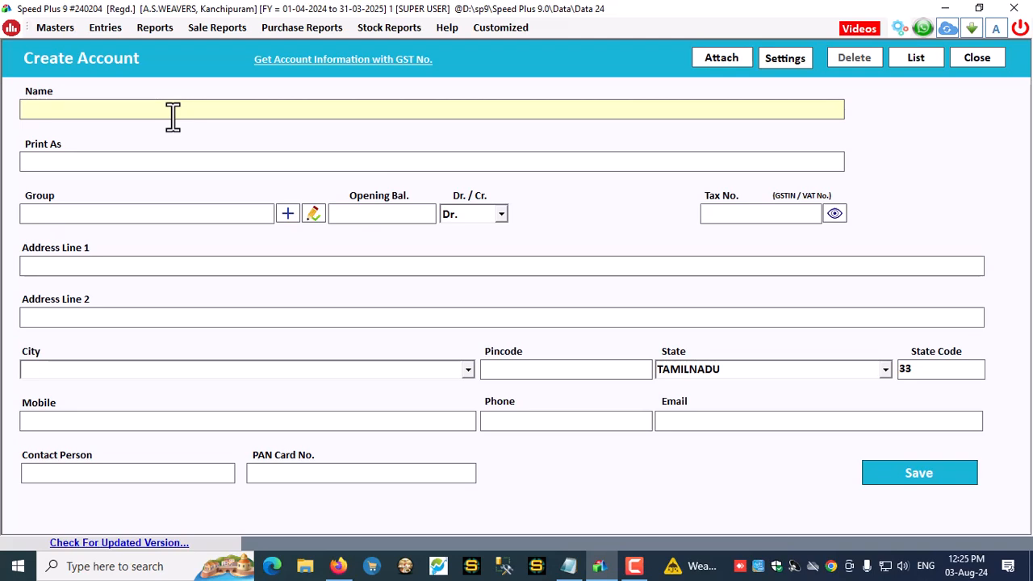
# Save a new party account in the Dealer group with no opening balance
pyautogui.write('Rajan')
pyautogui.press('Return')
pyautogui.press('Return')
pyautogui.write('d')
pyautogui.press('Return')
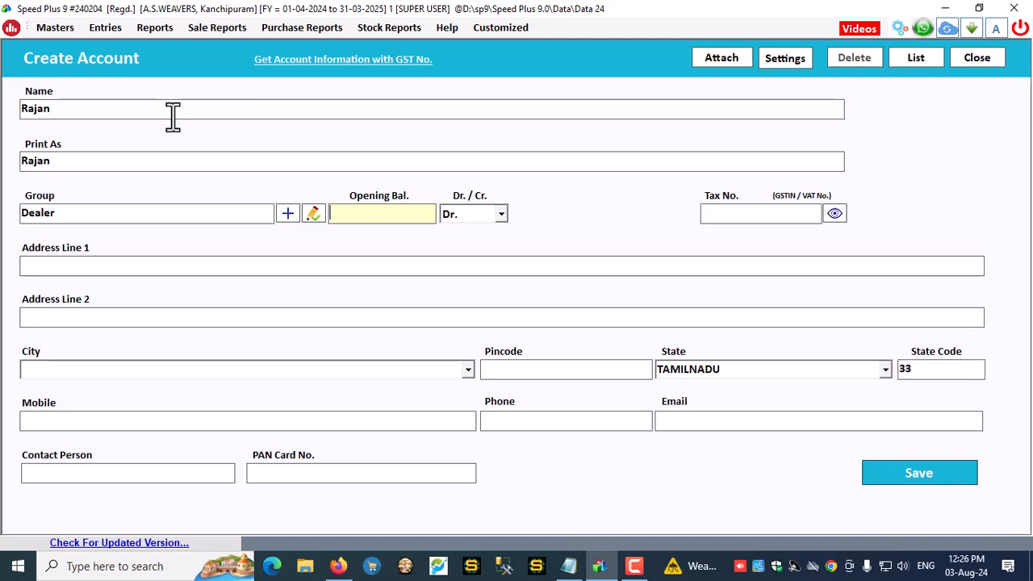
pyautogui.press('Return')
pyautogui.hotkey('alt', 's')
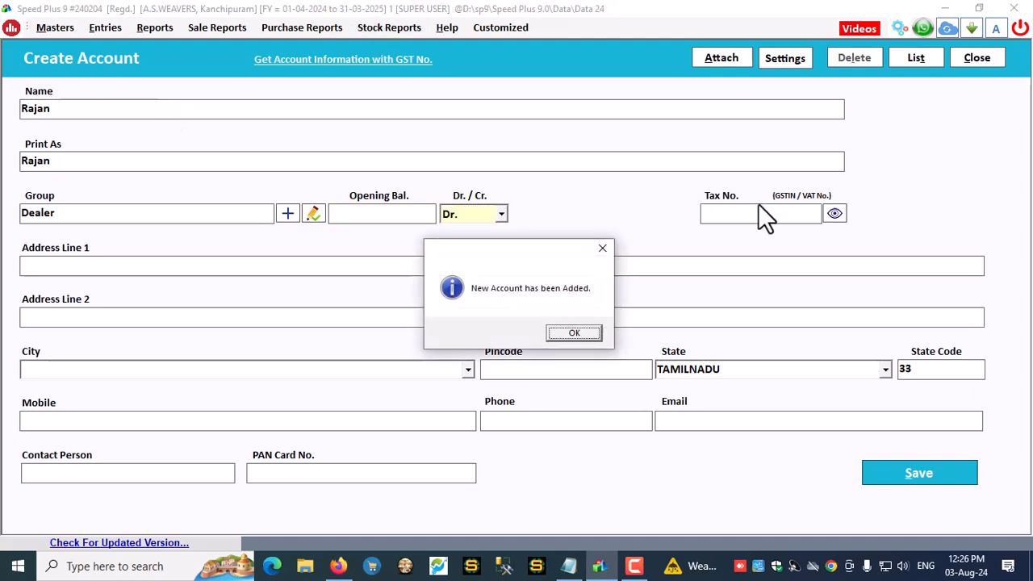
pyautogui.click(574, 332)
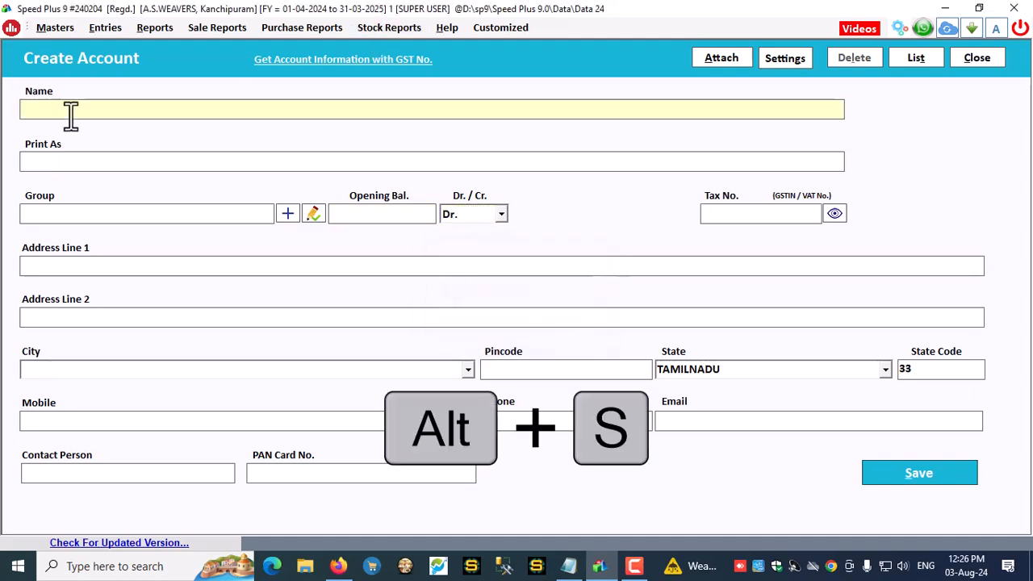
# Enter the next party's name, find it already exists, and bring up the full accounts list
pyautogui.write('Jaideep')
pyautogui.hotkey('alt', 's')
pyautogui.press('Return')
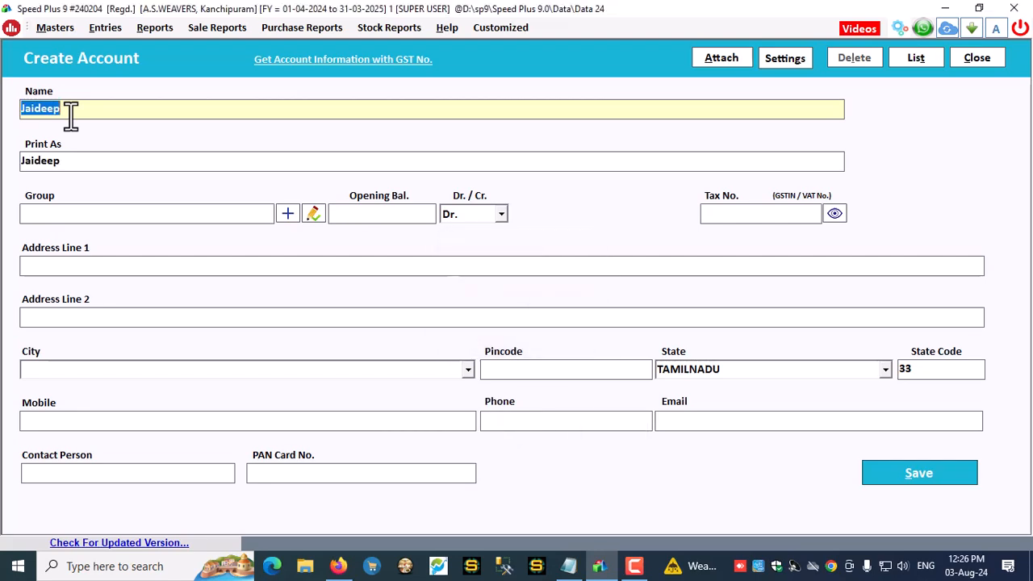
pyautogui.click(78, 214)
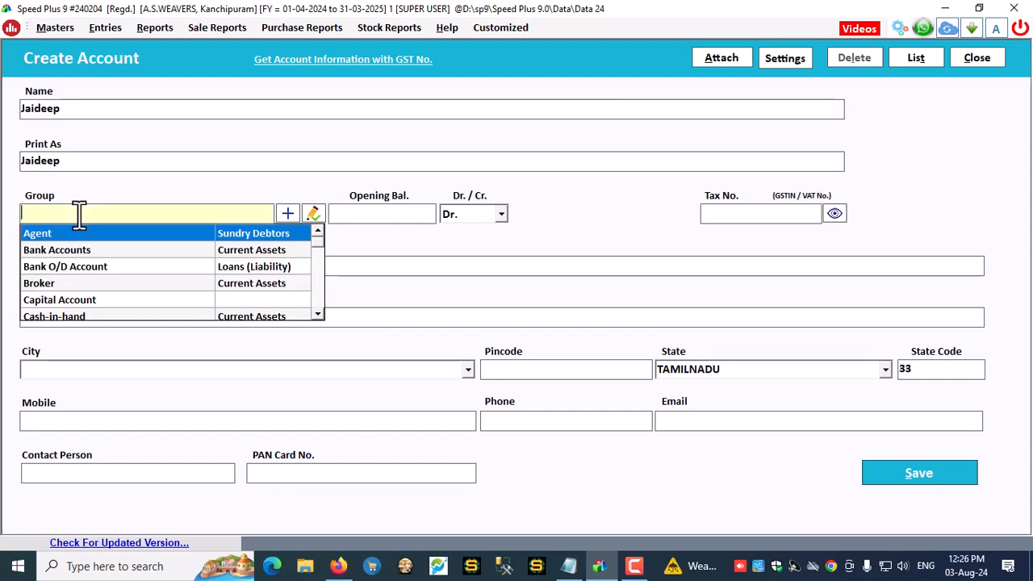
pyautogui.click(898, 60)
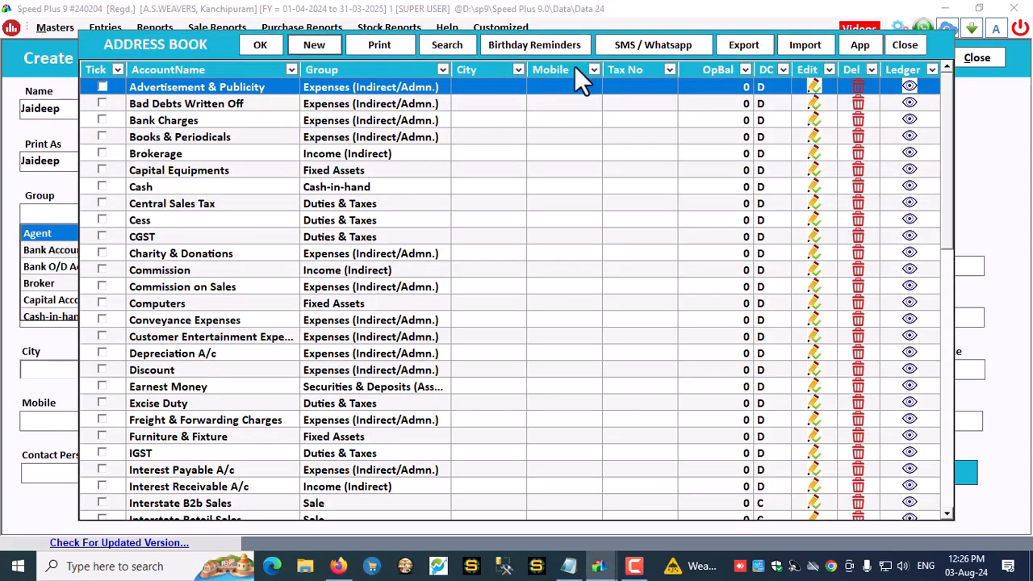
# Search the Address Book by account name for the existing customer account
pyautogui.click(446, 44)
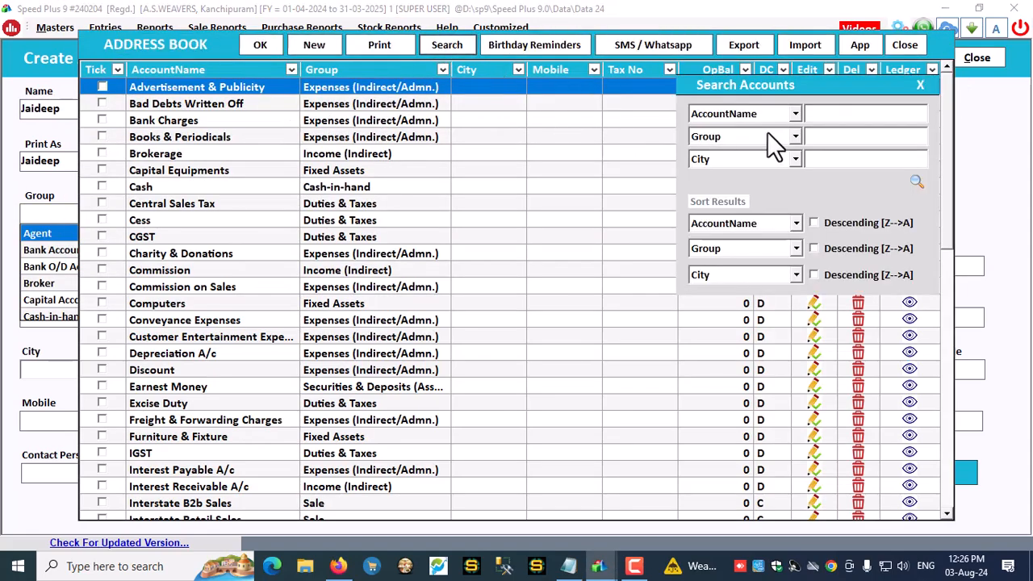
pyautogui.click(814, 108)
pyautogui.write('jai')
pyautogui.click(915, 180)
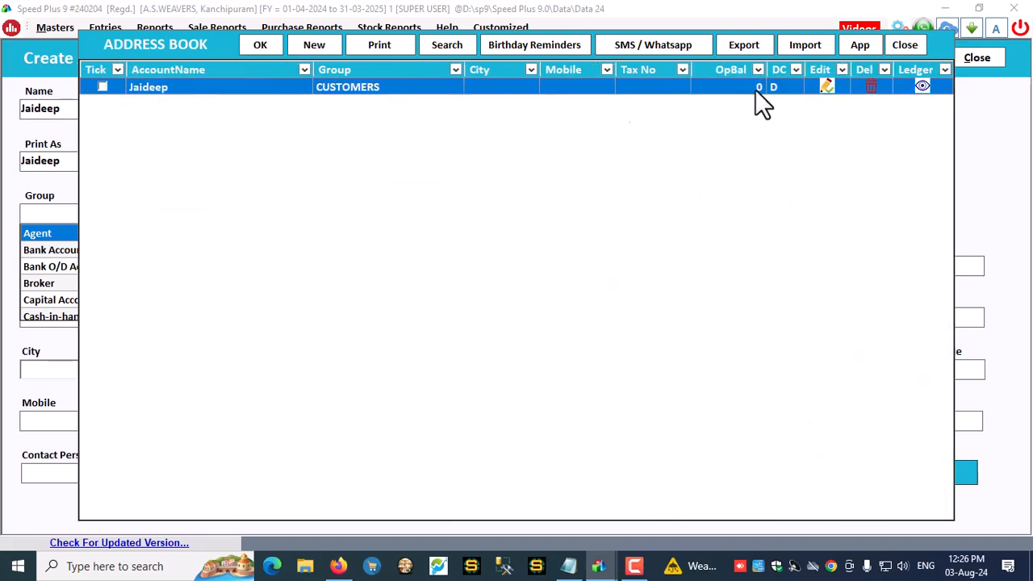
# Change the account's group from CUSTOMERS to Reseller and update it
pyautogui.click(832, 86)
pyautogui.click(227, 204)
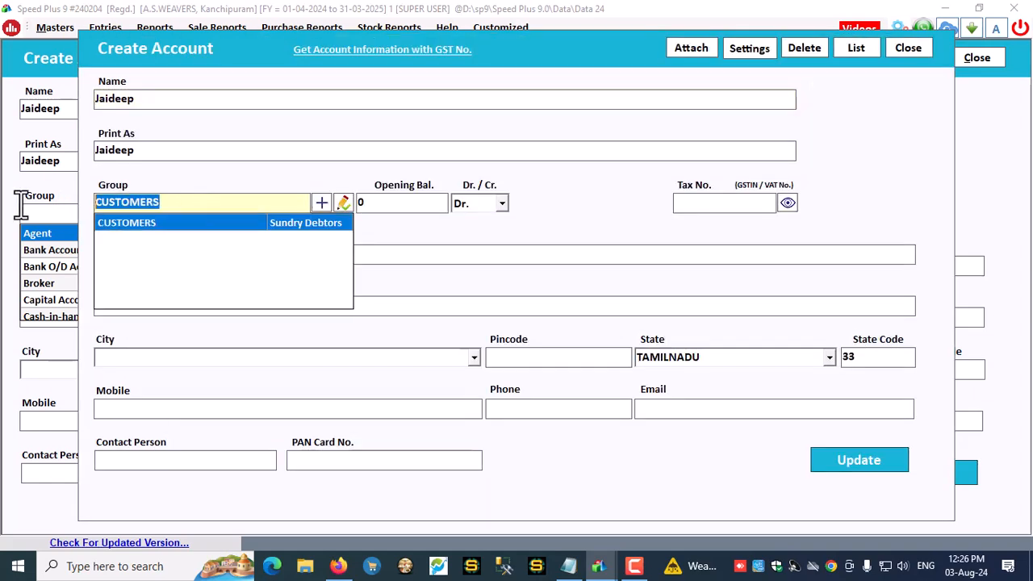
pyautogui.press('BackSpace')
pyautogui.write('rese')
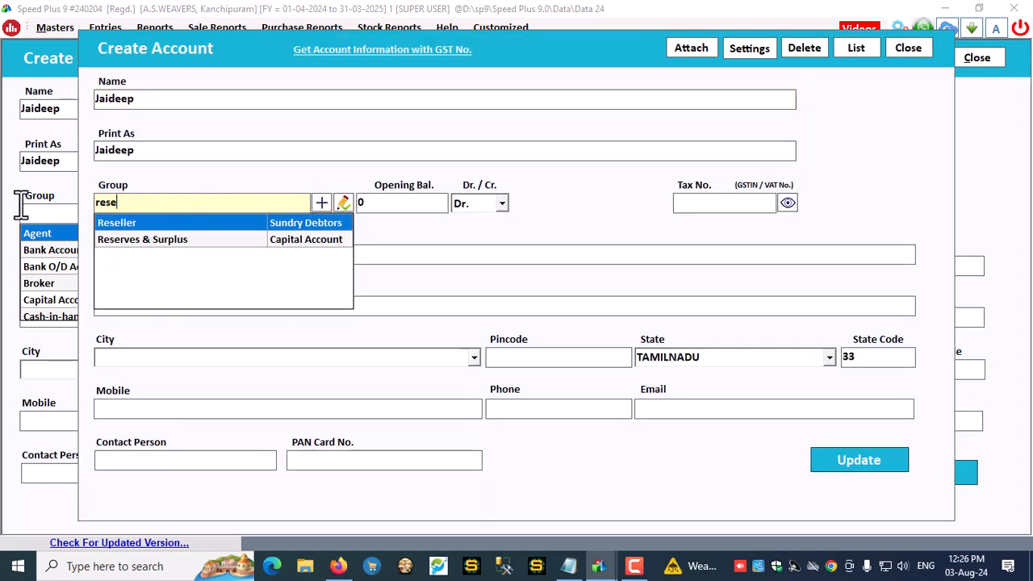
pyautogui.press('Return')
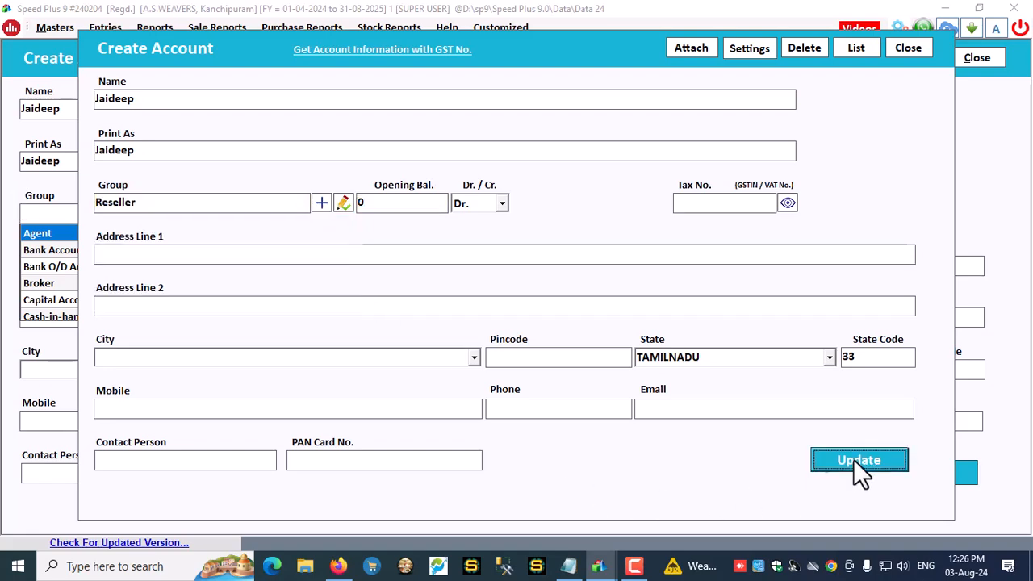
pyautogui.click(856, 459)
pyautogui.click(542, 332)
pyautogui.click(908, 49)
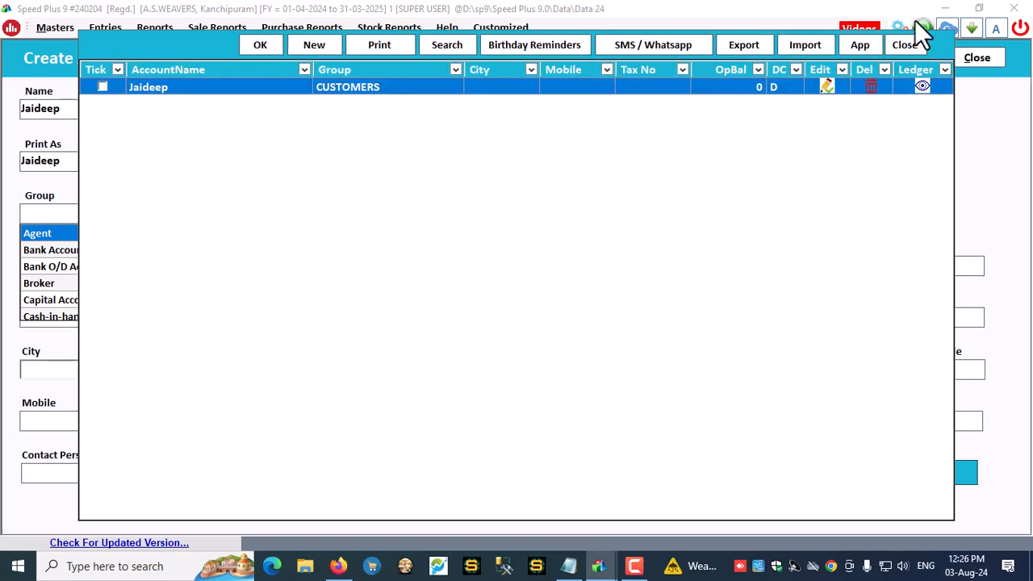
# Create an Agent-group party account with a 500 Dr opening balance, then close the Address Book
pyautogui.click(989, 63)
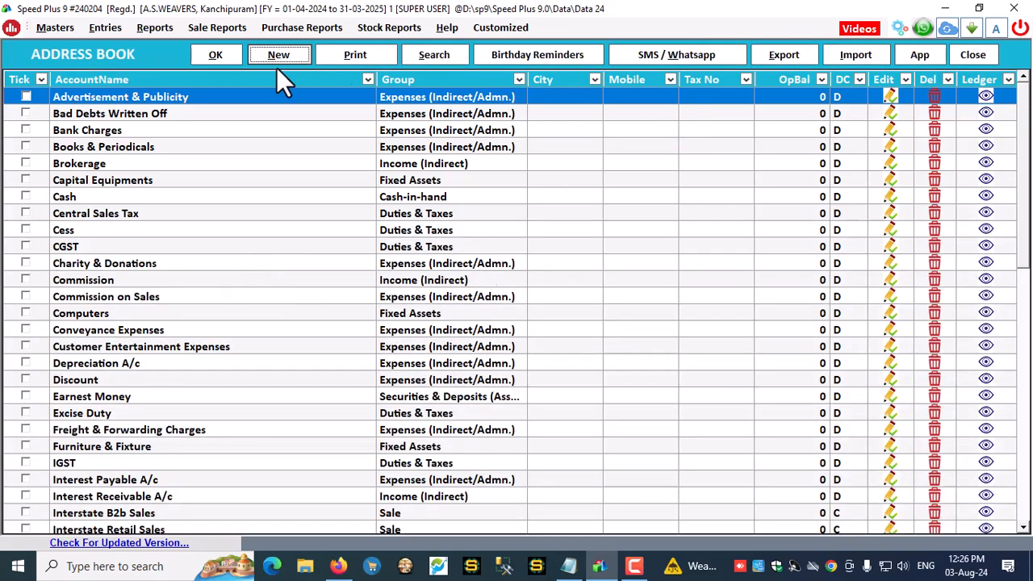
pyautogui.hotkey('alt', 'n')
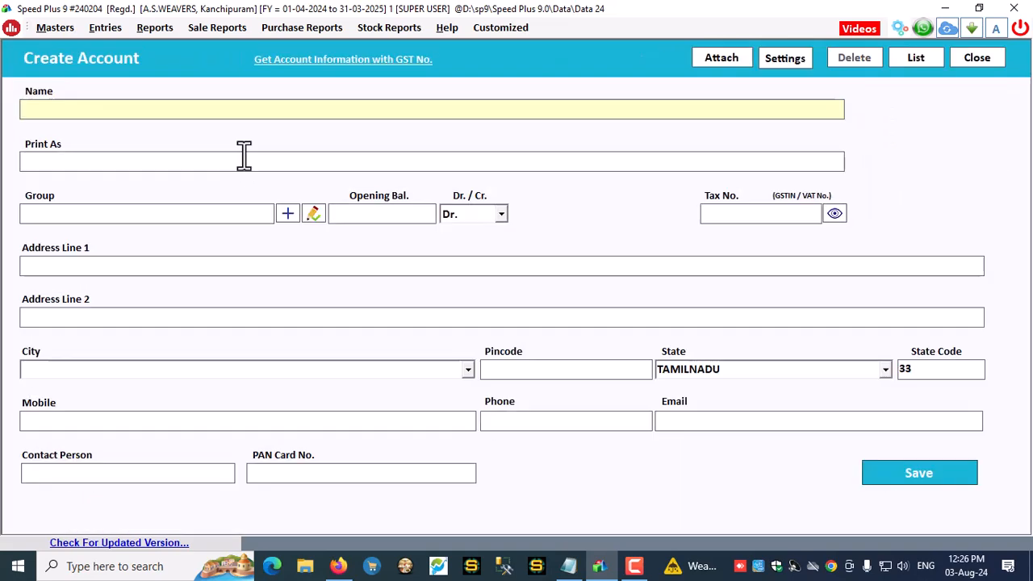
pyautogui.write('Govi')
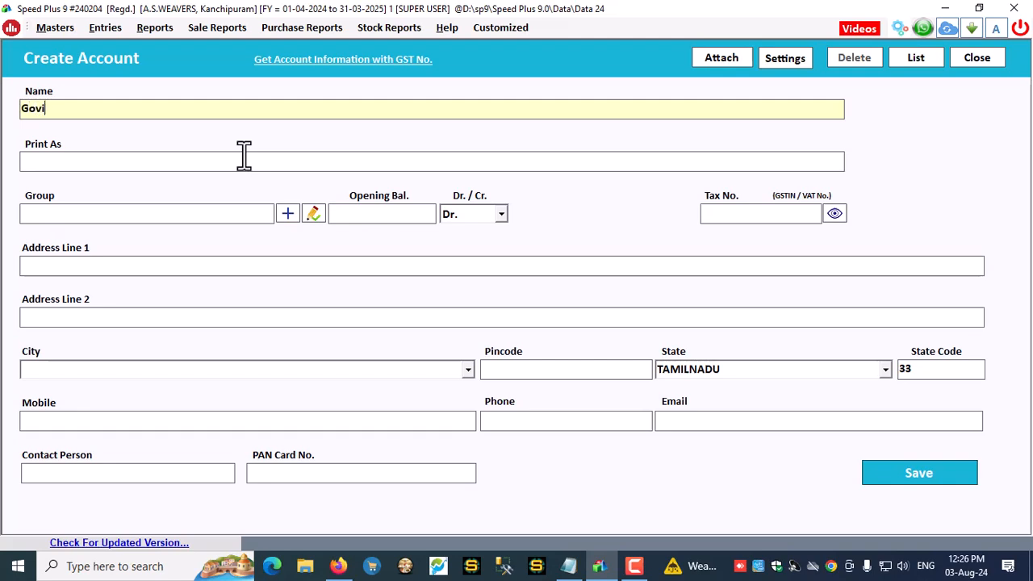
pyautogui.write('ndhan')
pyautogui.press('Return')
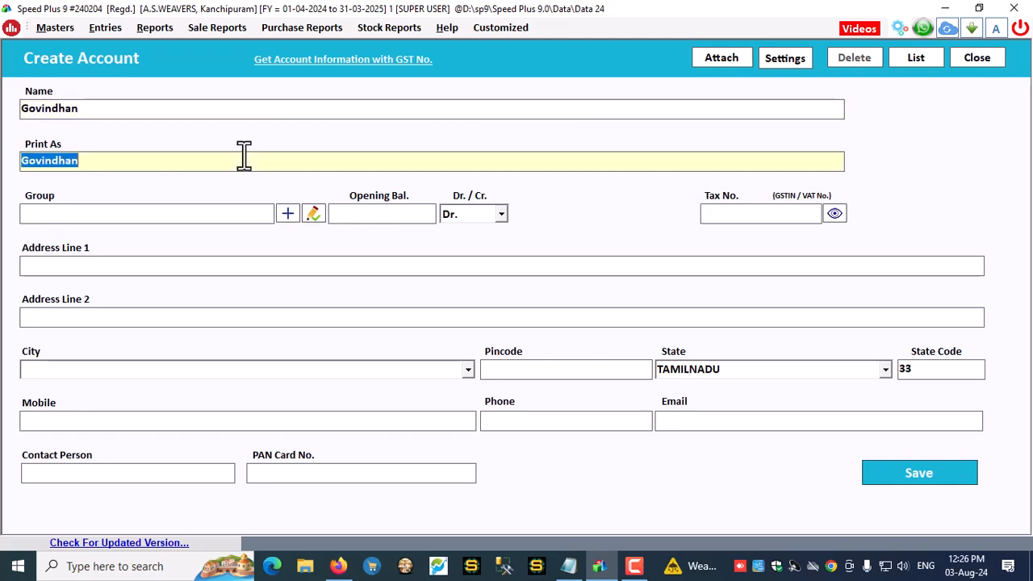
pyautogui.press('Return')
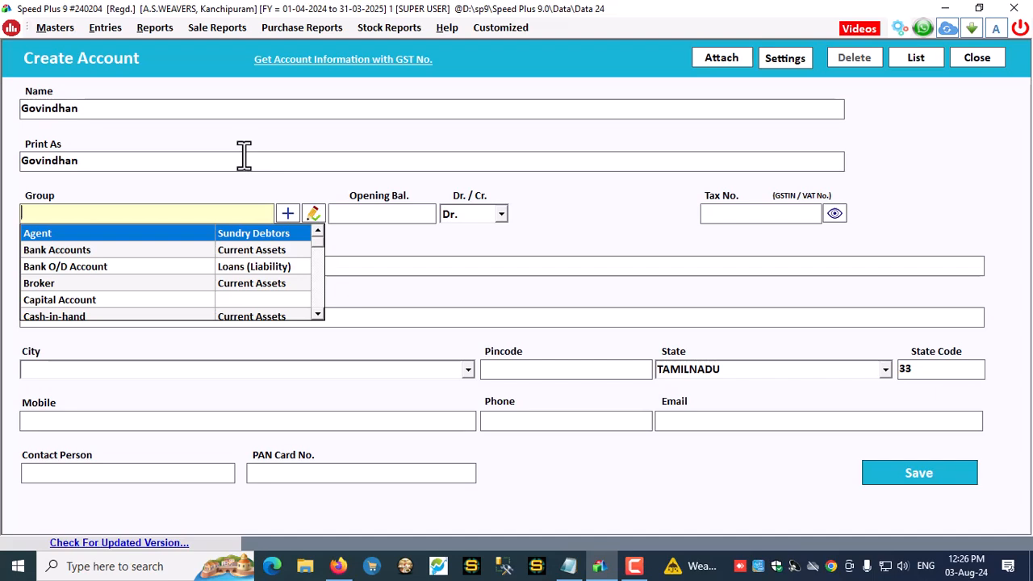
pyautogui.press('Return')
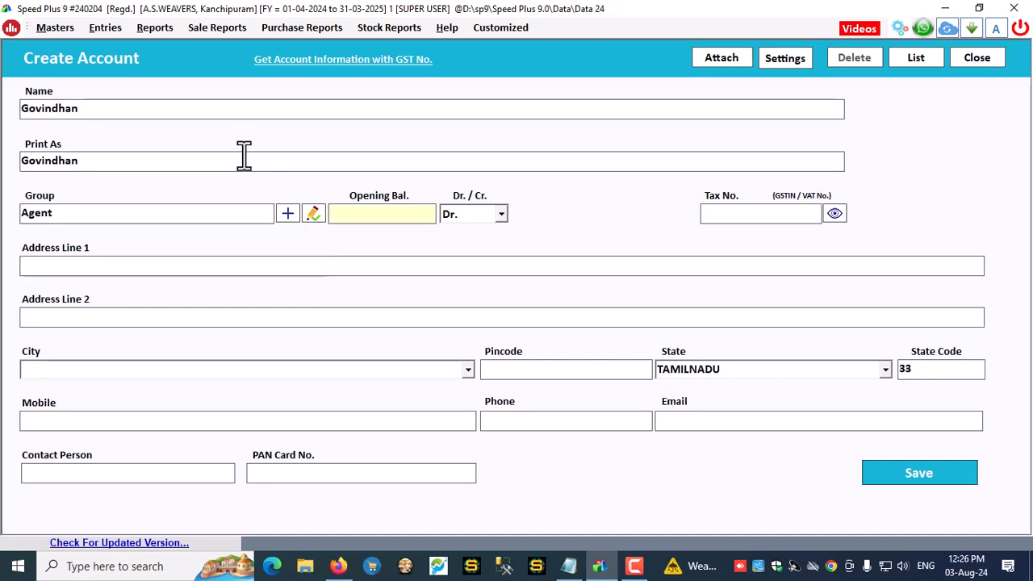
pyautogui.write('500')
pyautogui.click(920, 473)
pyautogui.press('Return')
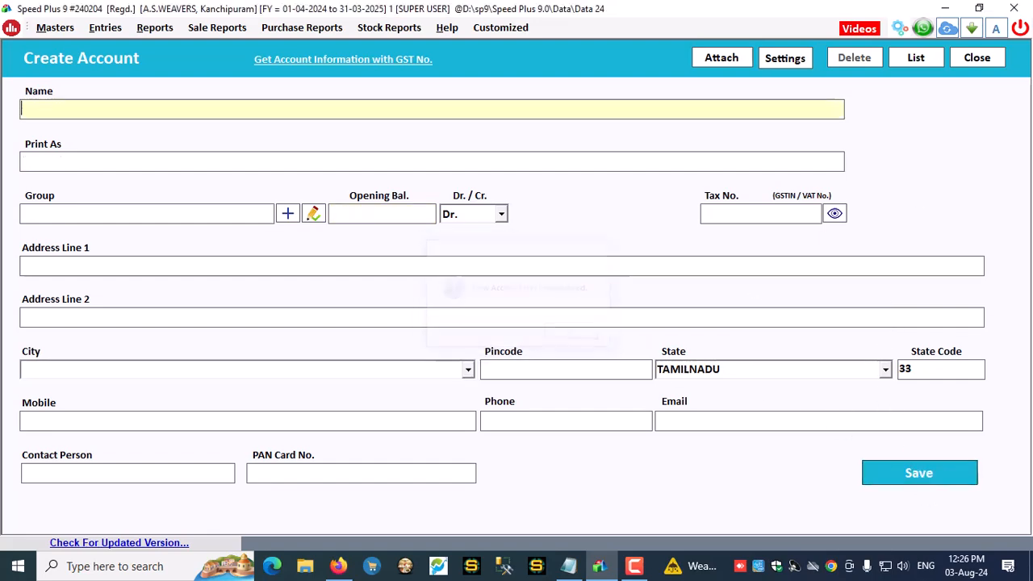
pyautogui.click(978, 60)
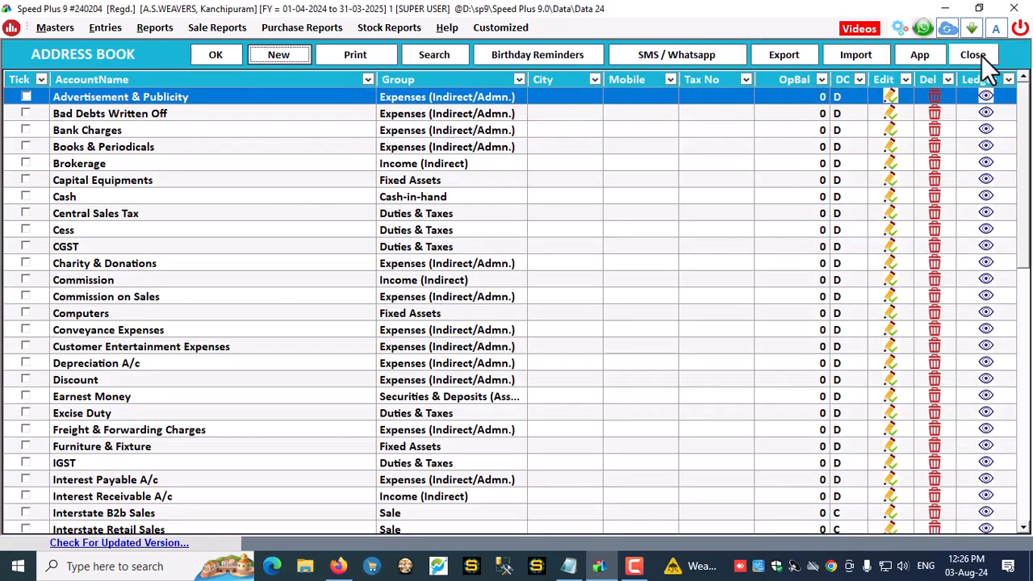
pyautogui.click(980, 58)
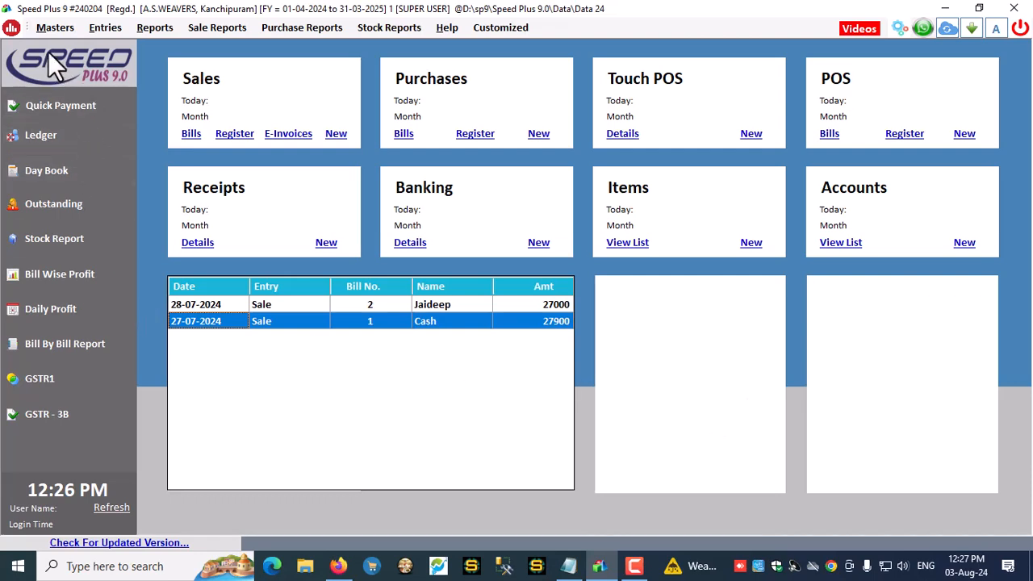
# Set Product A's sale price to 1000 and MRP to 1200 and save it
pyautogui.click(67, 30)
pyautogui.click(71, 65)
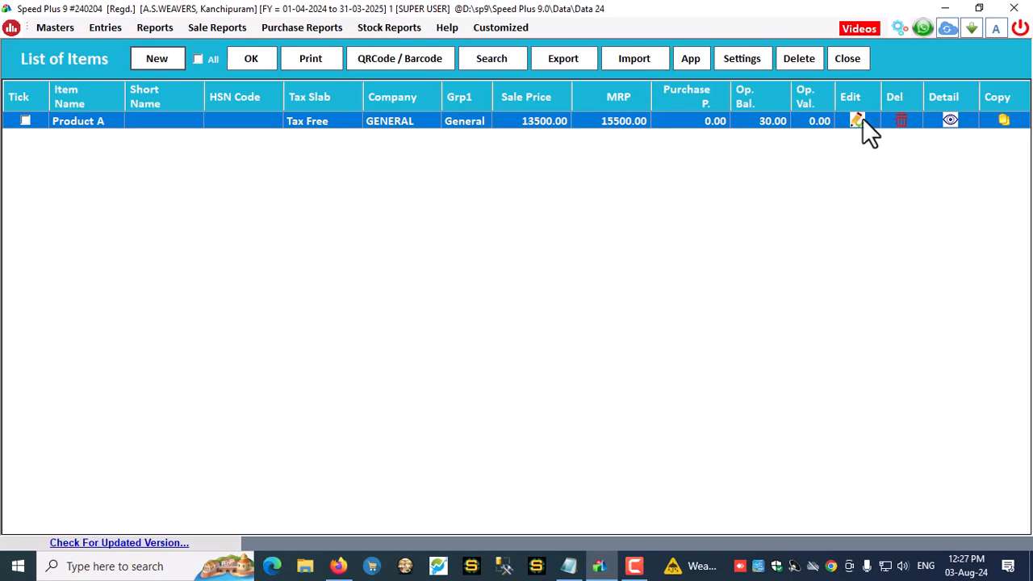
pyautogui.click(857, 121)
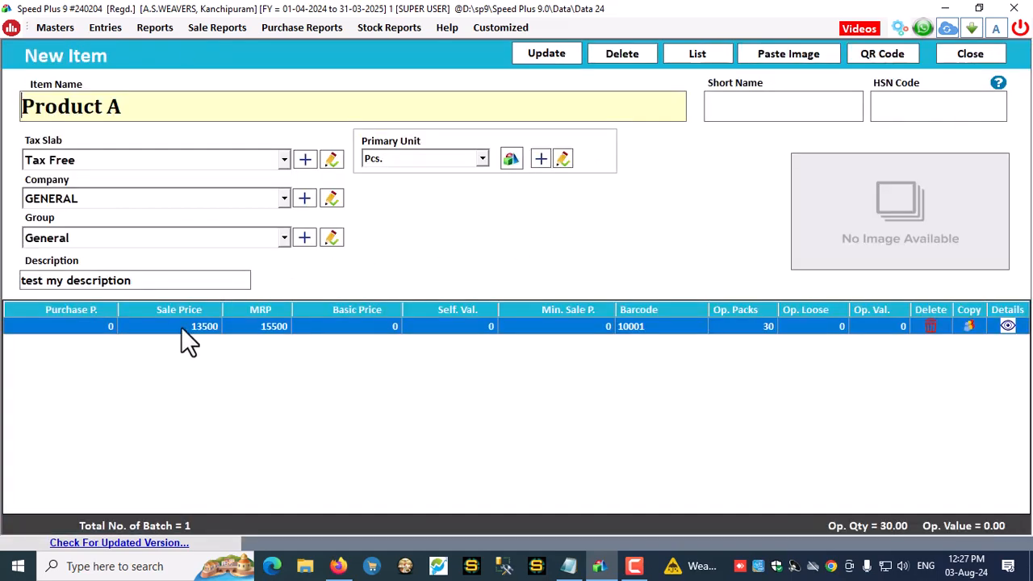
pyautogui.click(183, 328)
pyautogui.write('1000')
pyautogui.click(263, 329)
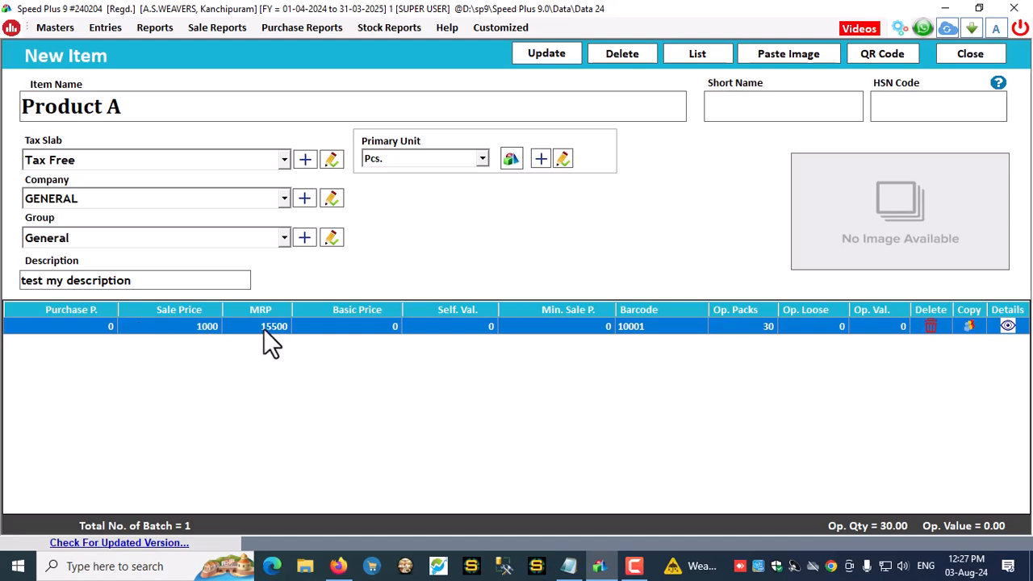
pyautogui.click(264, 328)
pyautogui.write('1200')
pyautogui.press('Return')
pyautogui.click(554, 50)
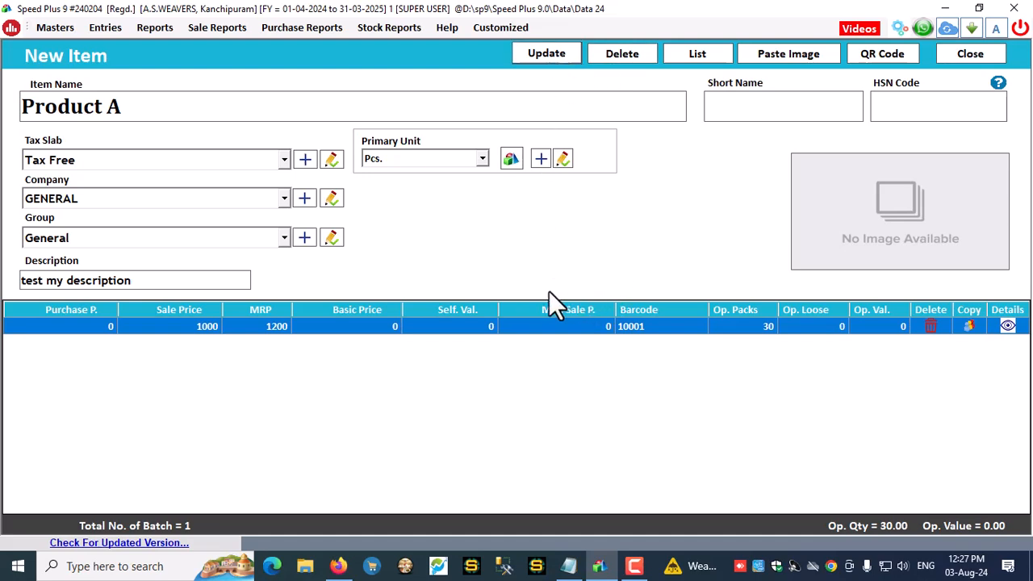
pyautogui.click(565, 335)
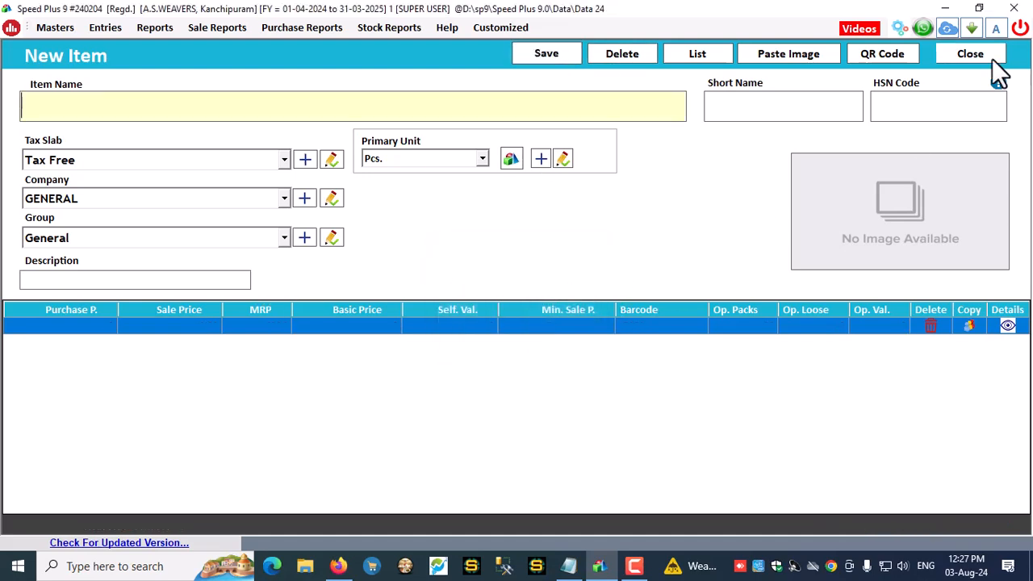
# Close the item screens and bring up the settings options page
pyautogui.click(970, 58)
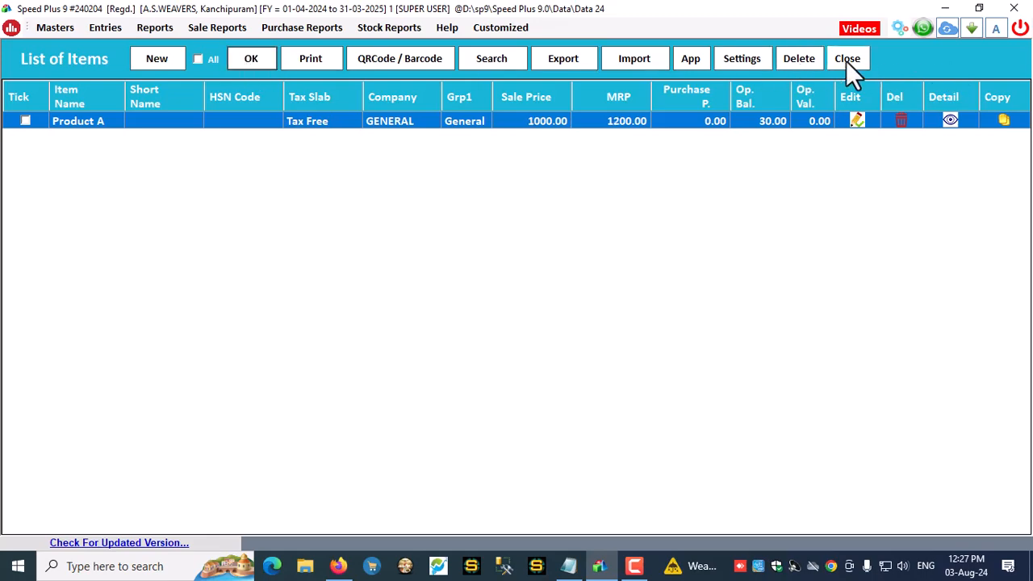
pyautogui.click(842, 62)
pyautogui.click(897, 28)
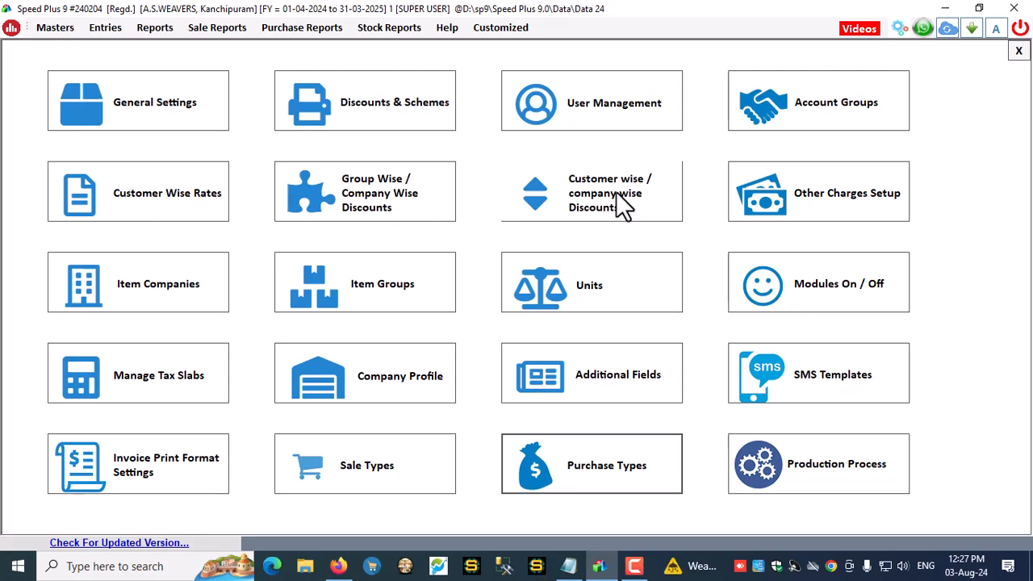
pyautogui.click(140, 202)
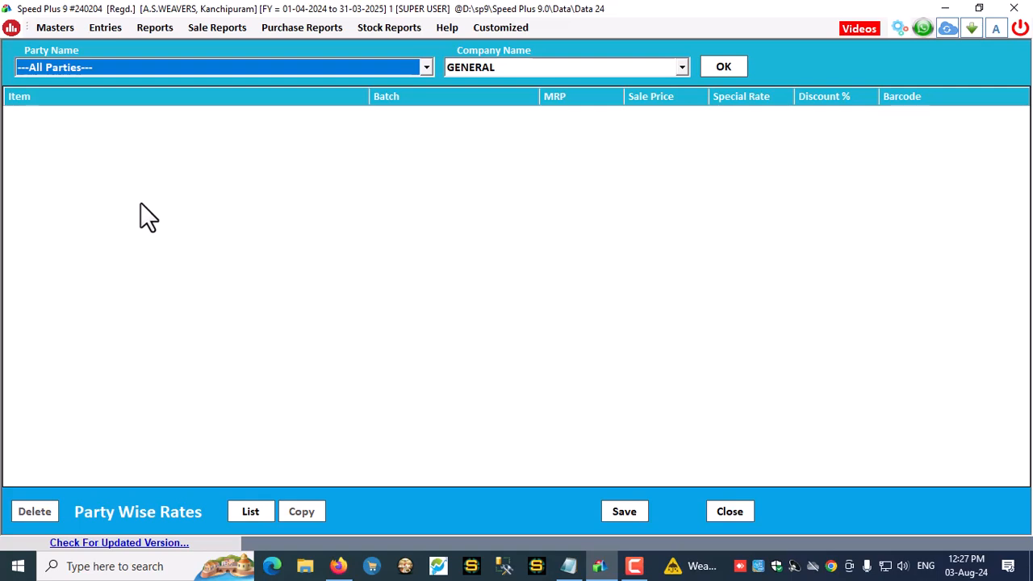
pyautogui.click(421, 68)
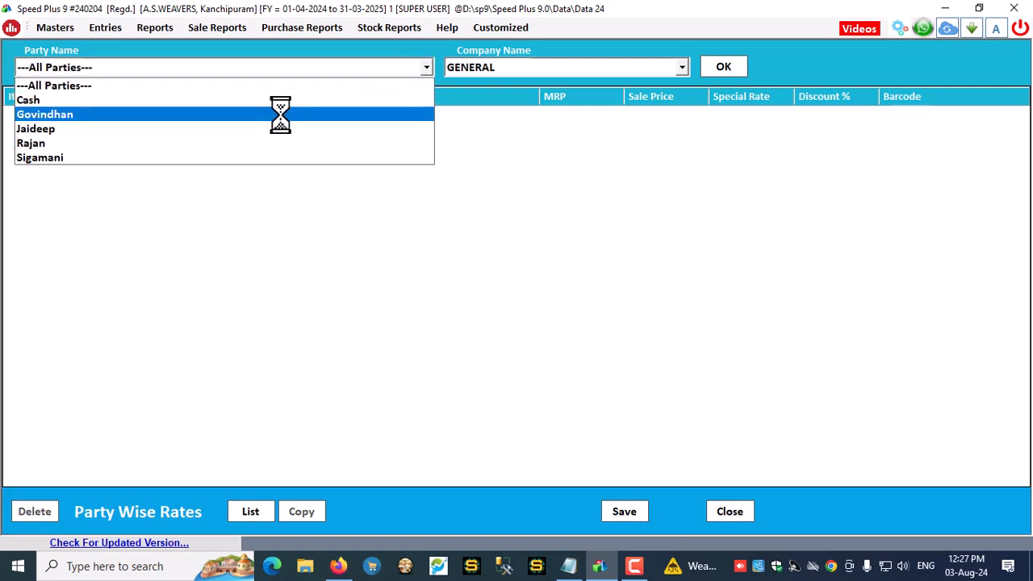
pyautogui.click(699, 183)
pyautogui.click(728, 515)
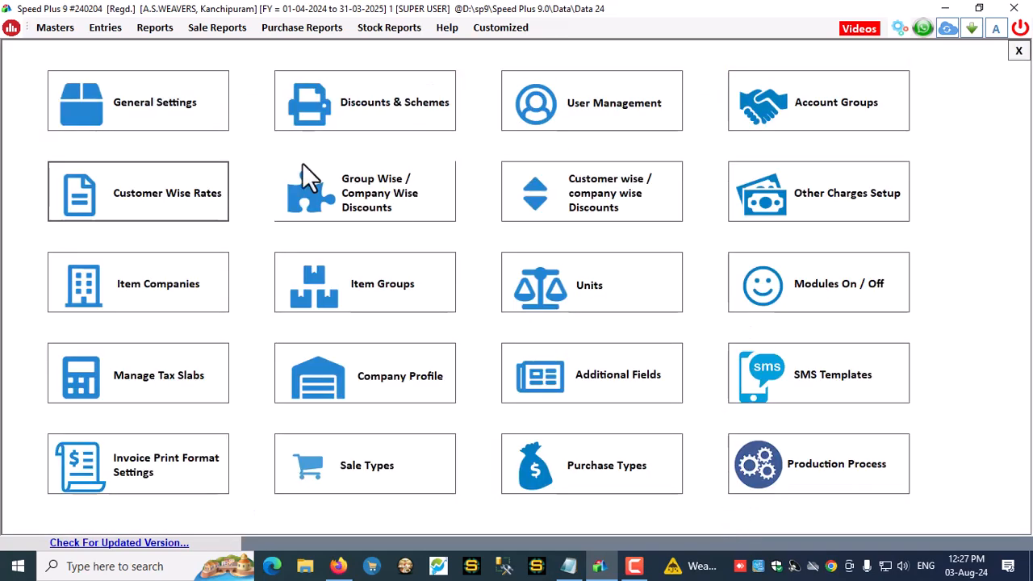
# In Group Wise / Company Wise Discounts, save Discount Cr. 20 for GENERAL under the Agent group
pyautogui.click(376, 204)
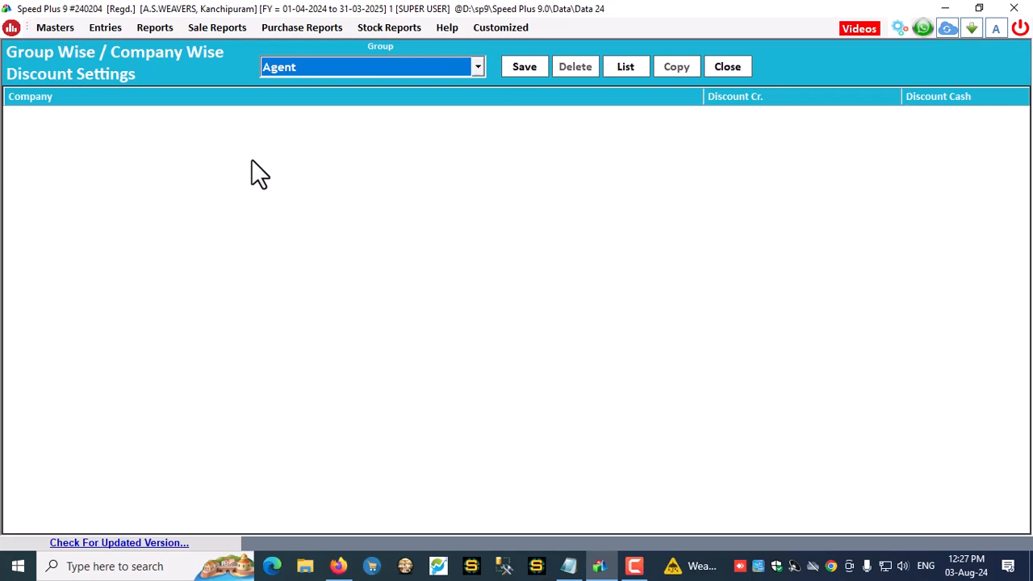
pyautogui.click(293, 69)
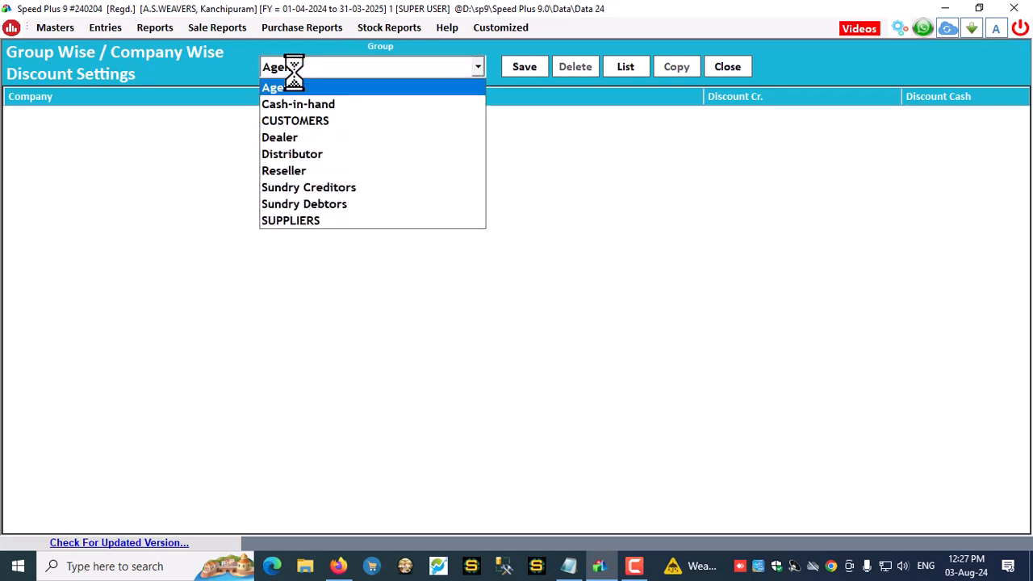
pyautogui.click(293, 69)
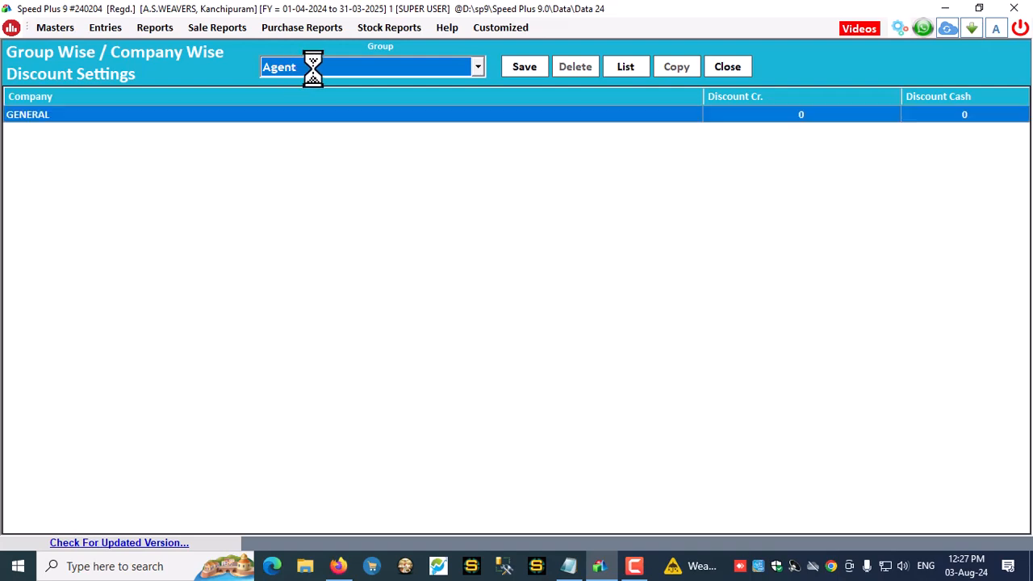
pyautogui.press('Return')
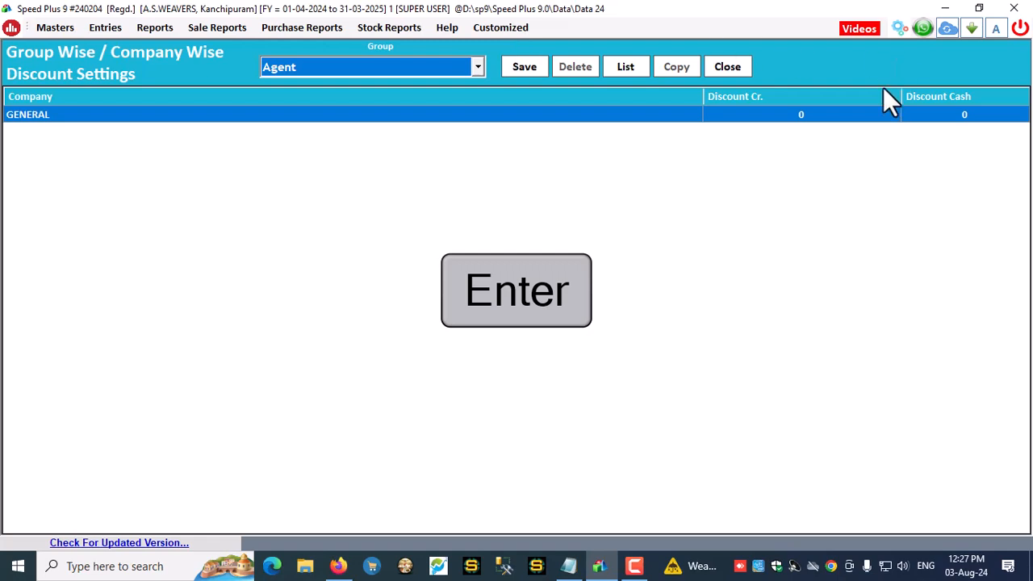
pyautogui.click(802, 114)
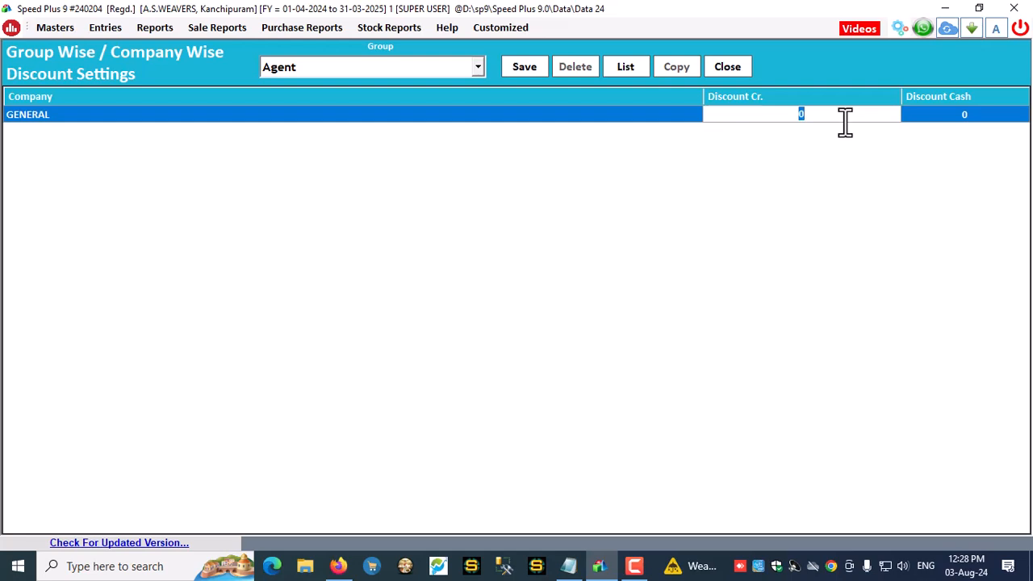
pyautogui.write('20')
pyautogui.press('Return')
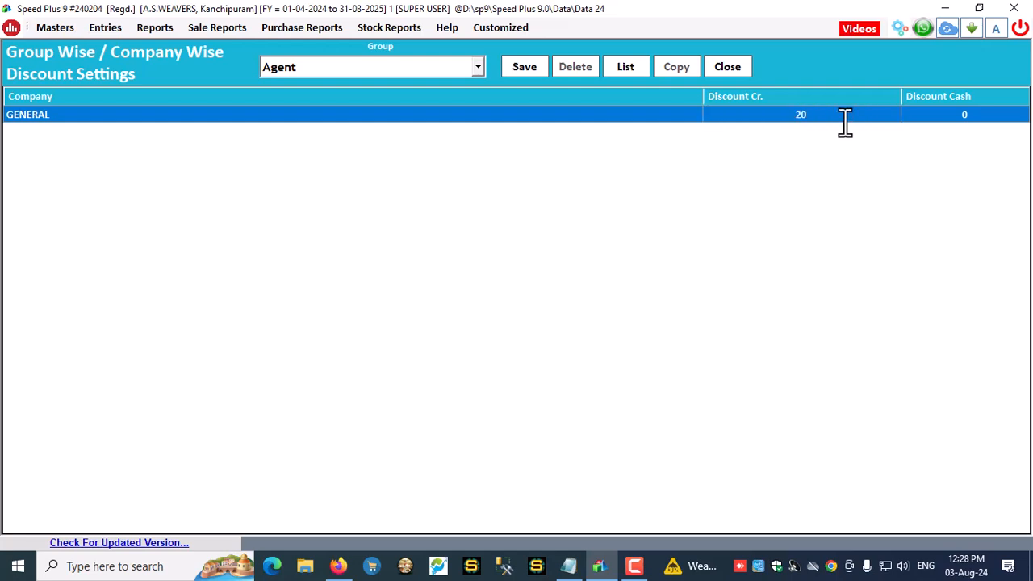
pyautogui.click(533, 71)
pyautogui.click(565, 331)
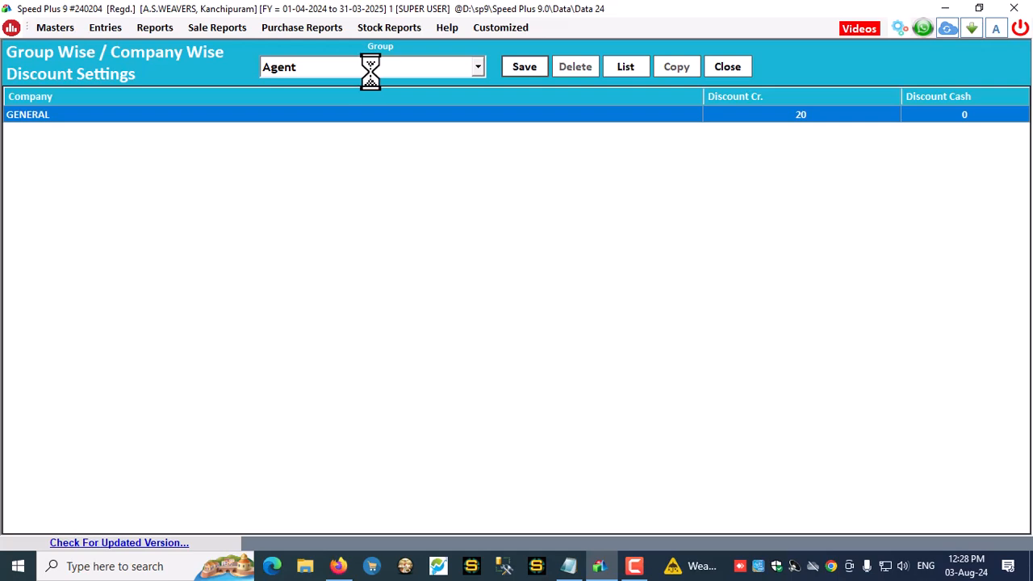
# Give the Reseller group a 40 credit discount on GENERAL and save it
pyautogui.click(414, 70)
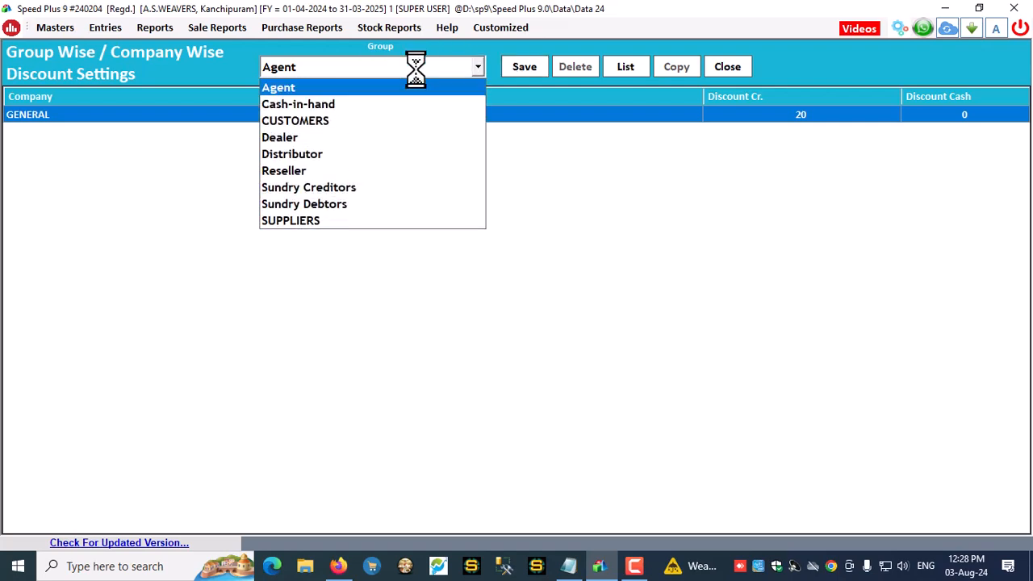
pyautogui.press('r')
pyautogui.press('Return')
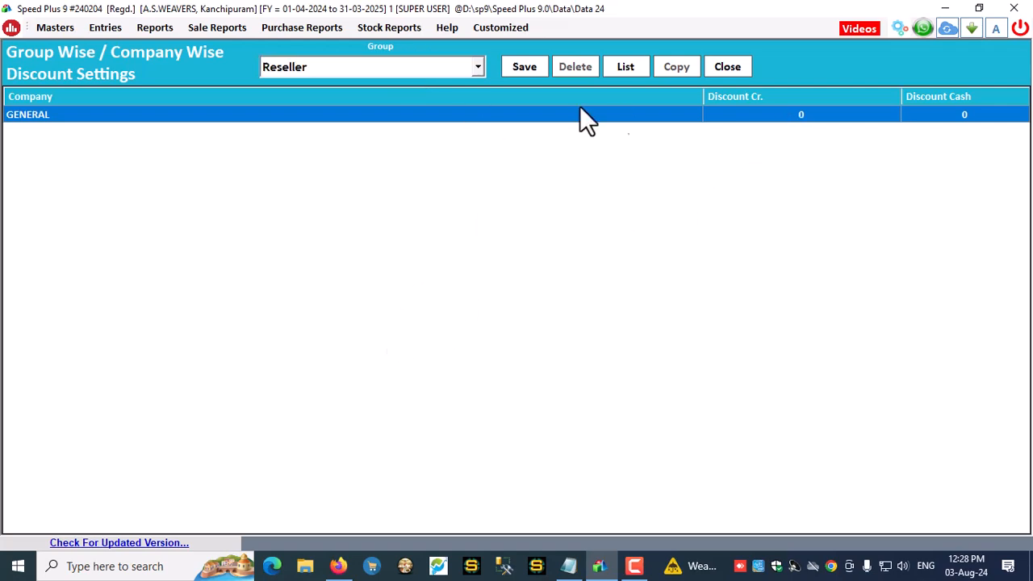
pyautogui.click(801, 115)
pyautogui.write('40')
pyautogui.press('Return')
pyautogui.click(524, 66)
pyautogui.click(561, 330)
# Give the Distributor group an 80 credit discount on GENERAL and save it
pyautogui.click(623, 73)
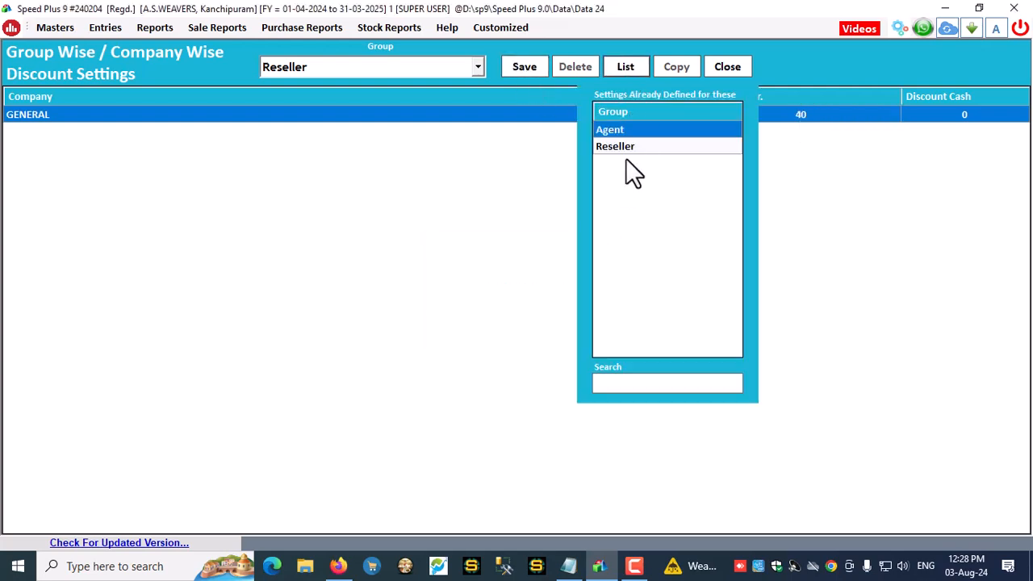
pyautogui.click(619, 147)
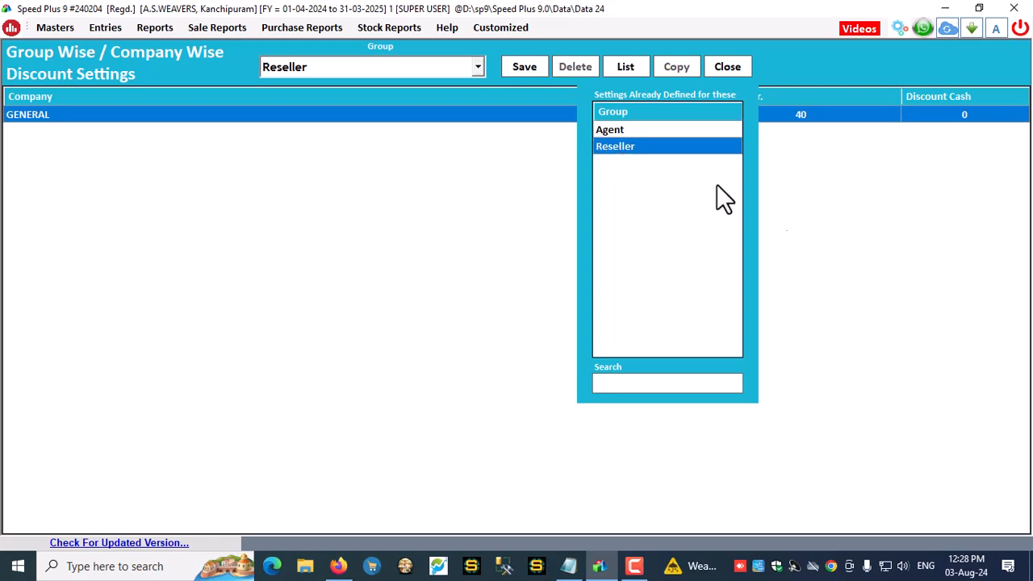
pyautogui.click(320, 66)
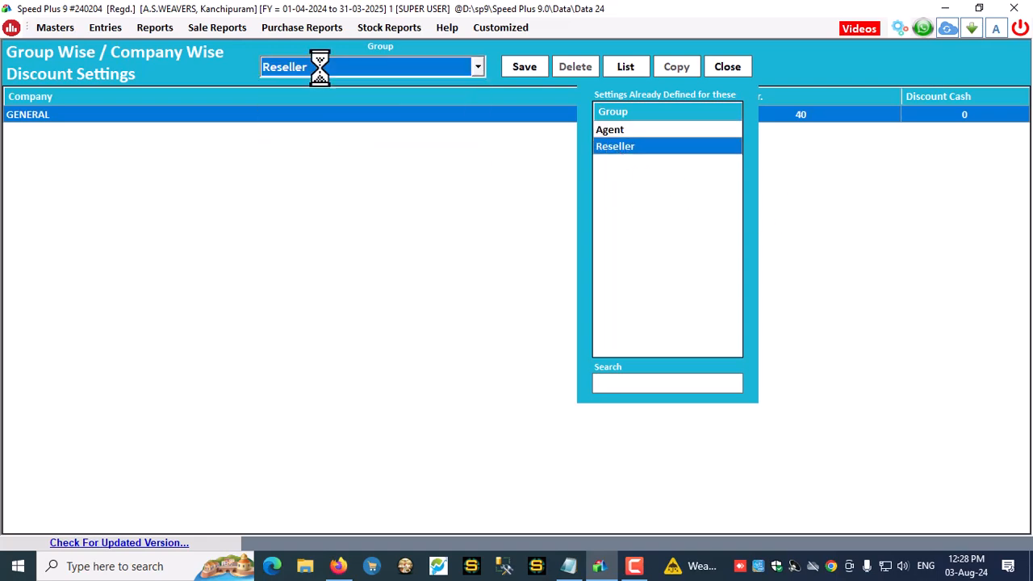
pyautogui.press('Up')
pyautogui.press('Return')
pyautogui.click(803, 115)
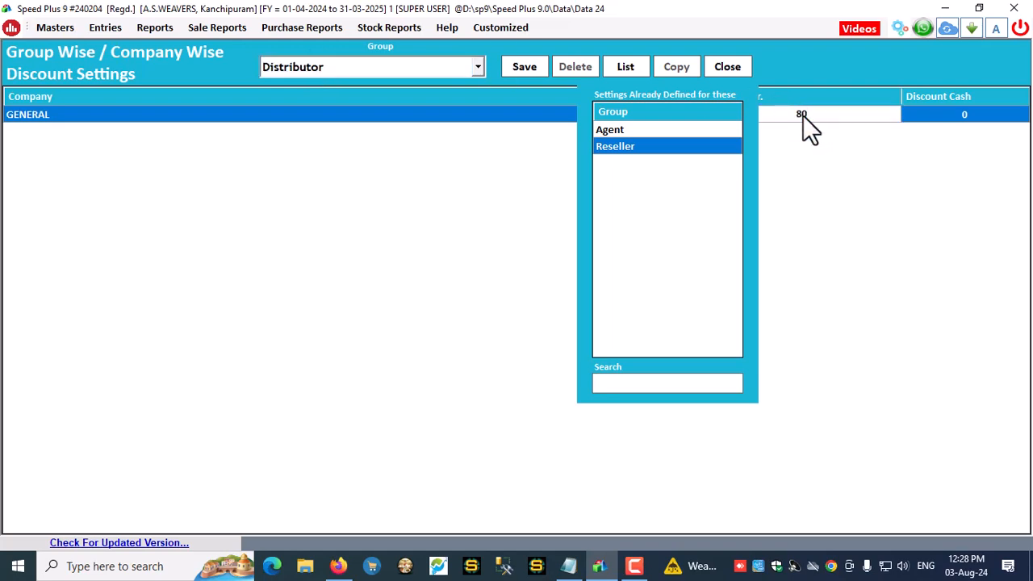
pyautogui.click(911, 138)
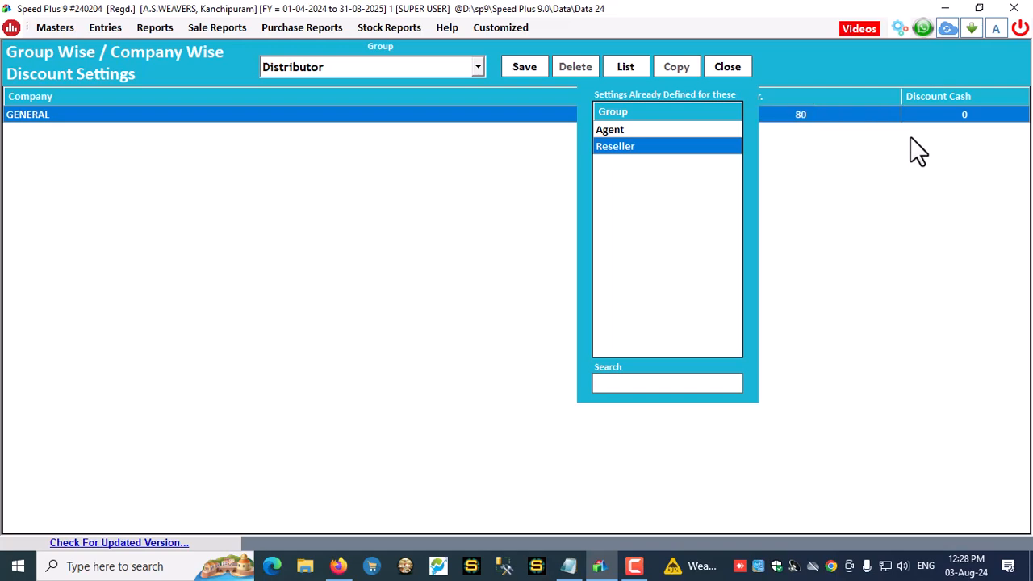
pyautogui.click(503, 68)
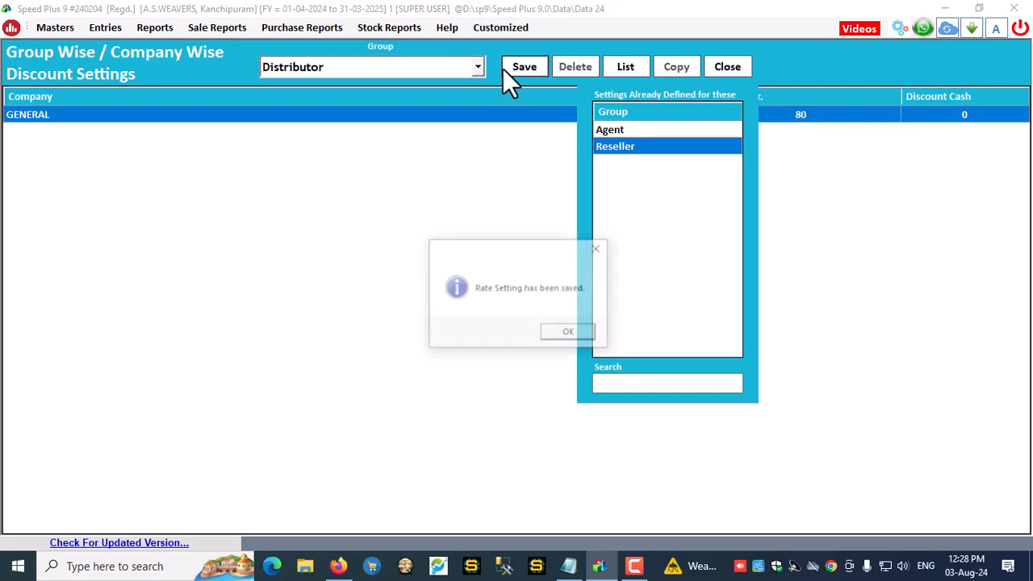
pyautogui.click(571, 332)
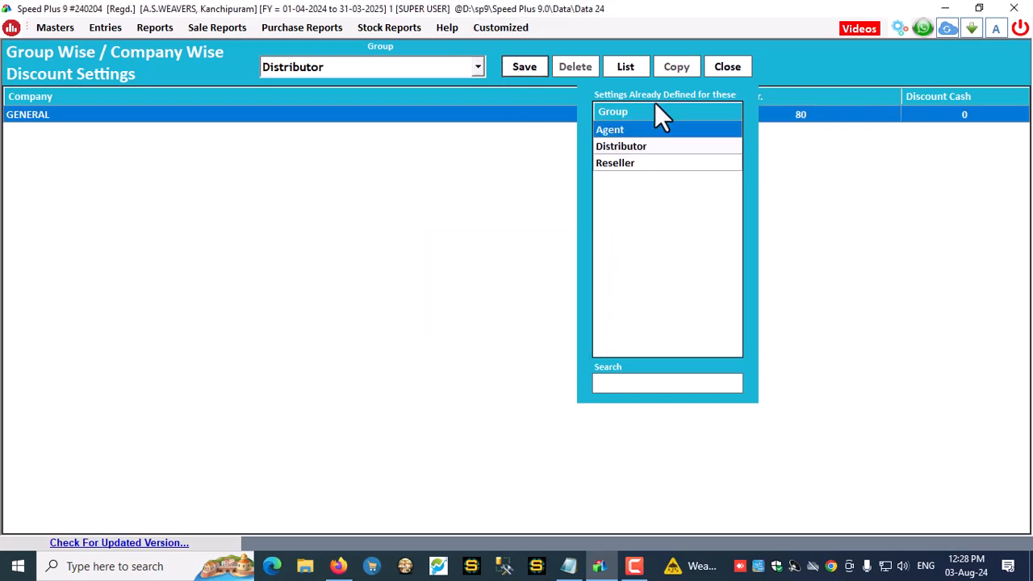
# Review the saved Reseller and Distributor entries in the list, then close discount settings
pyautogui.click(621, 162)
pyautogui.click(615, 146)
pyautogui.click(620, 162)
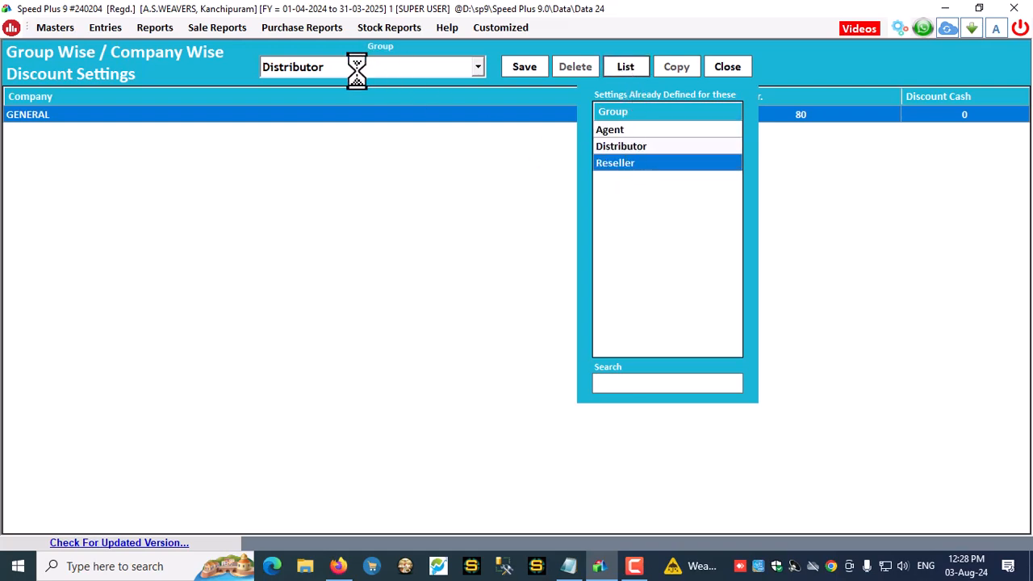
pyautogui.click(739, 70)
# Reopen group-wise discounts and save a 60 credit discount on GENERAL for Dealer
pyautogui.click(385, 202)
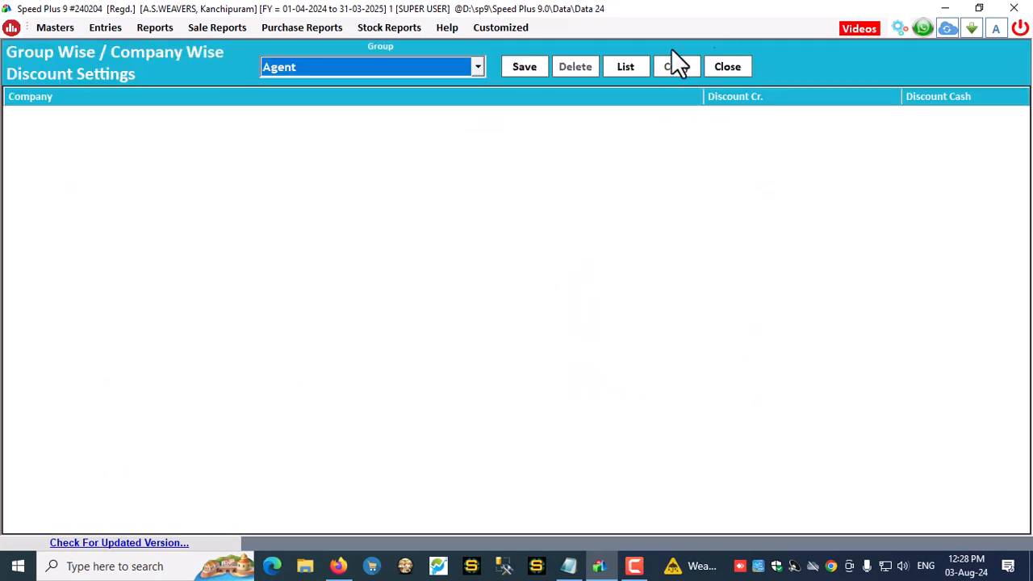
pyautogui.click(621, 68)
pyautogui.click(319, 69)
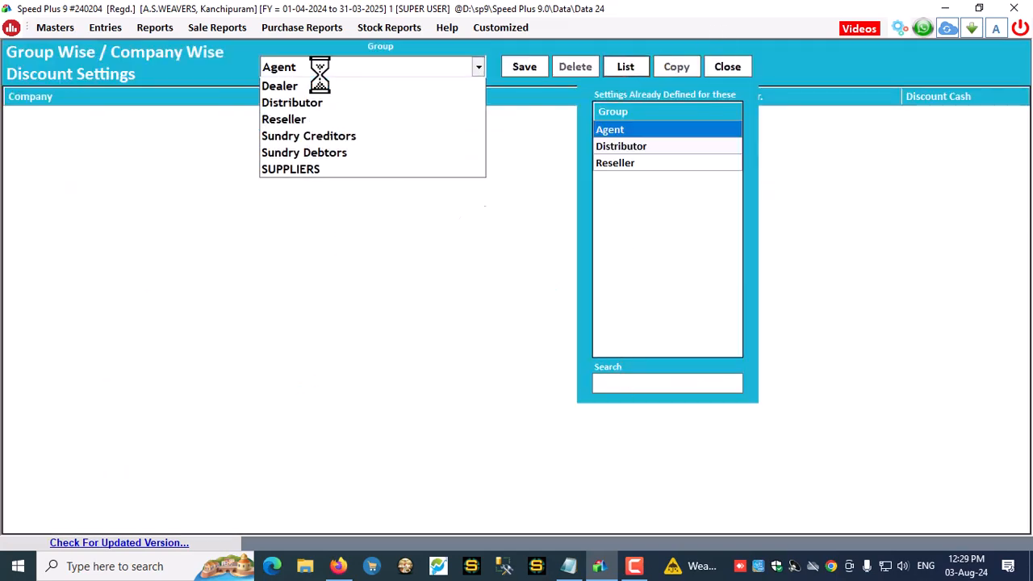
pyautogui.click(319, 70)
pyautogui.press('d')
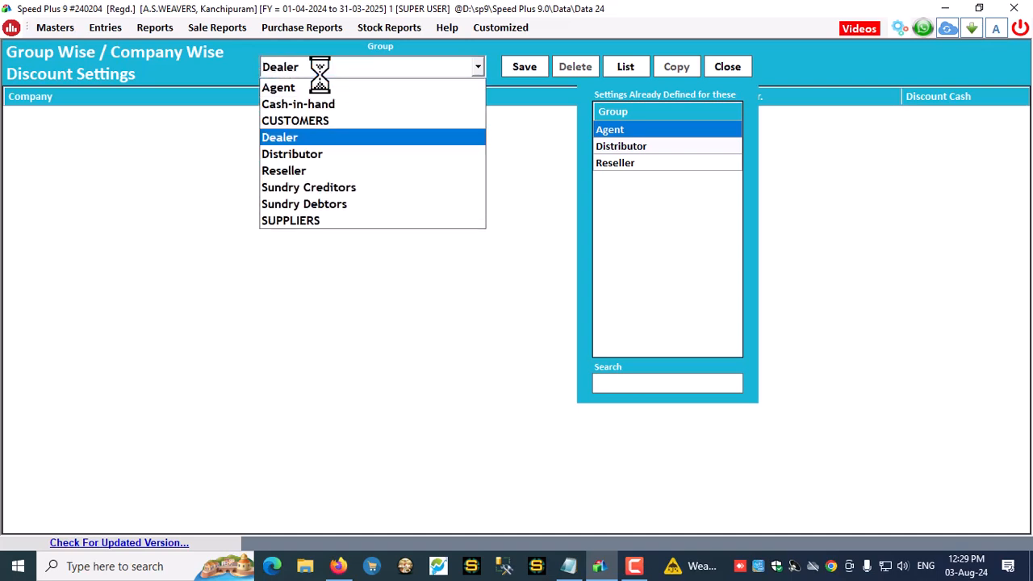
pyautogui.click(281, 137)
pyautogui.click(797, 113)
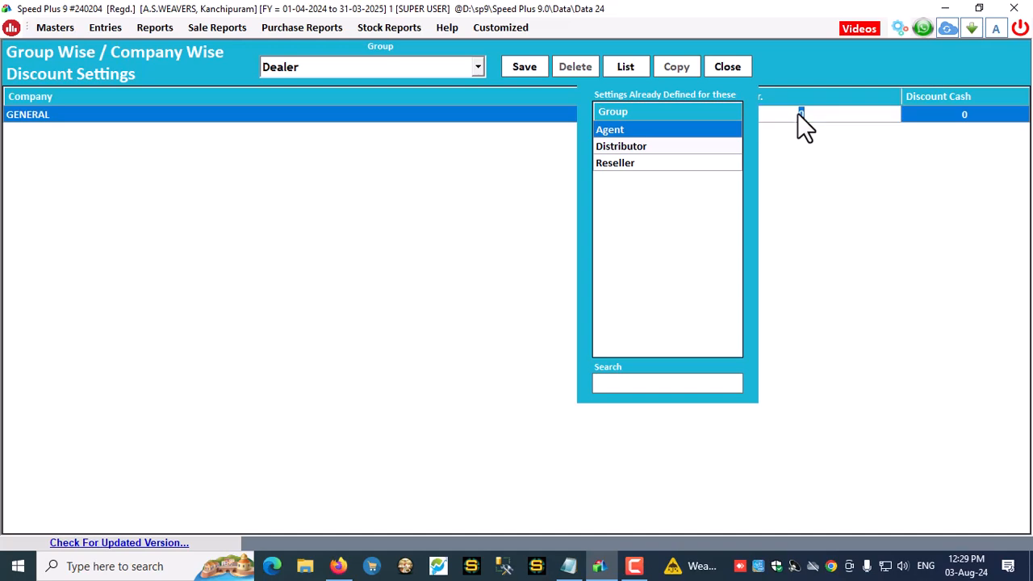
pyautogui.press('Return')
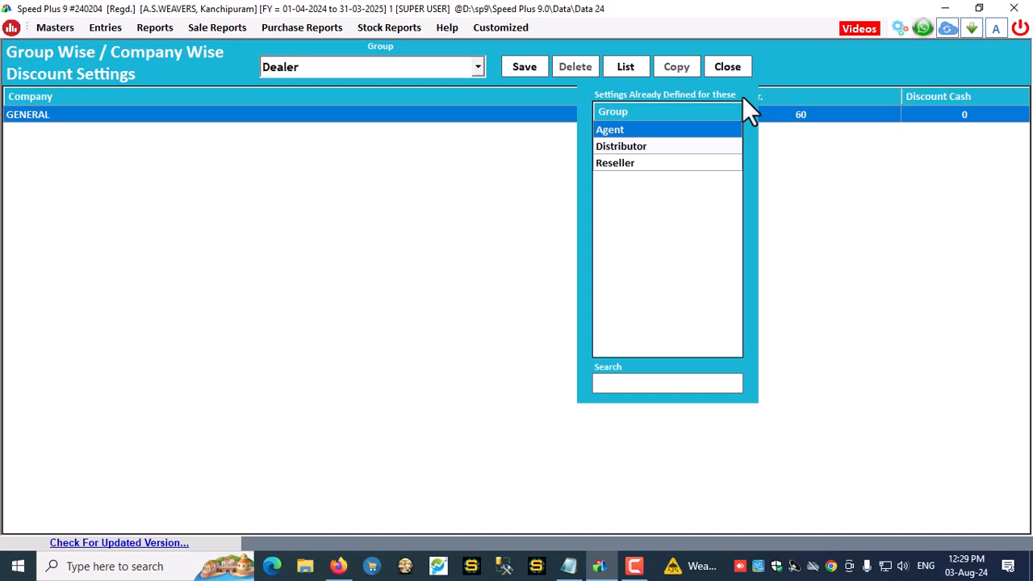
pyautogui.click(527, 69)
pyautogui.click(582, 331)
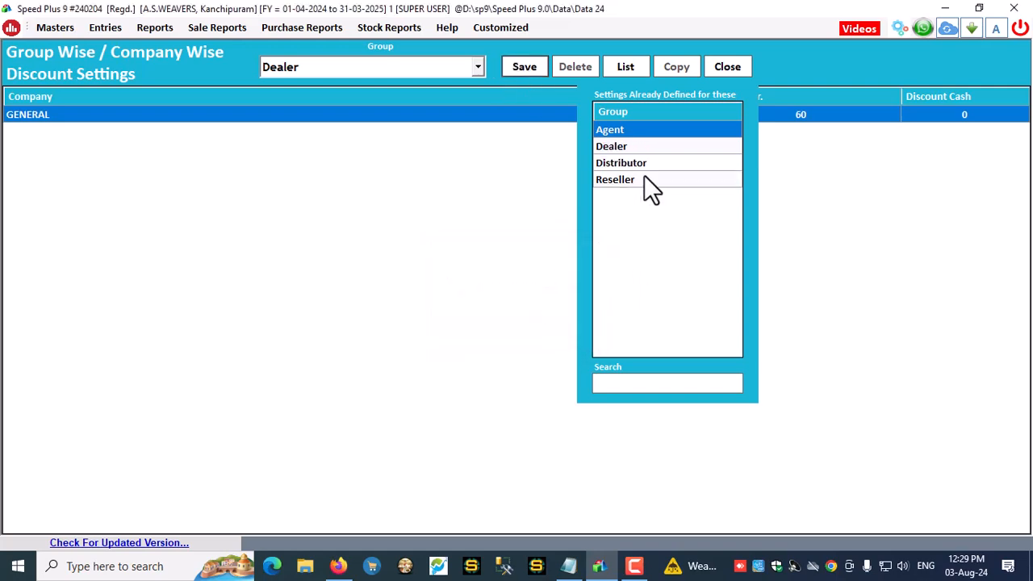
# Check the saved discounts: Agent 20, Dealer 60, Distributor 80
pyautogui.click(626, 146)
pyautogui.click(623, 133)
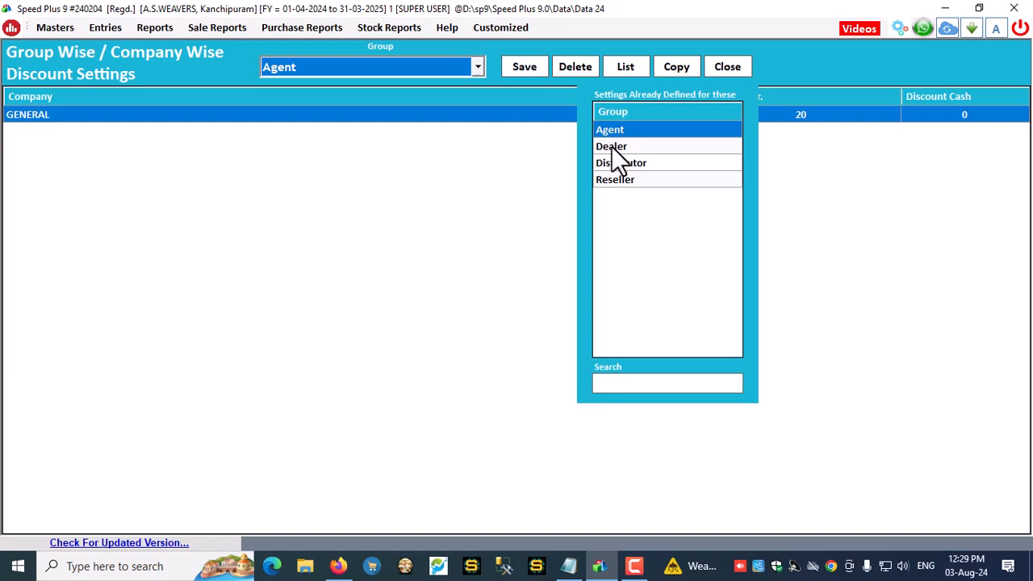
pyautogui.click(612, 146)
pyautogui.click(614, 164)
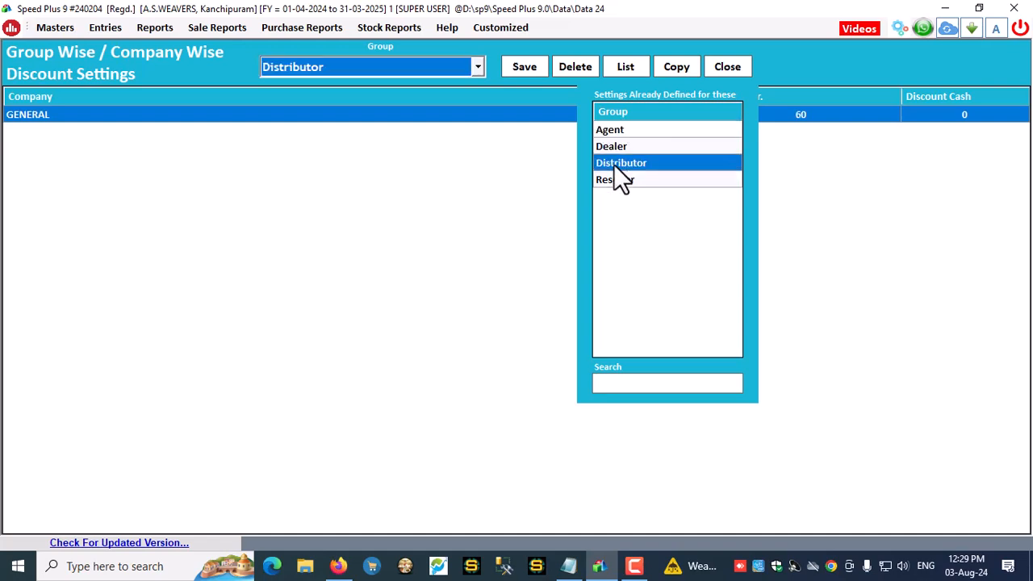
pyautogui.click(613, 179)
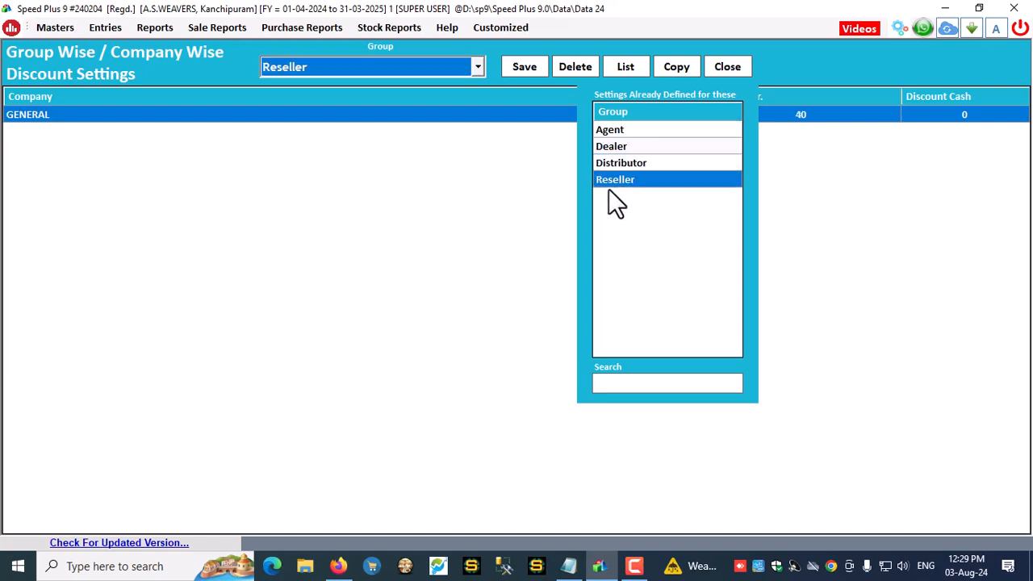
# Close discount settings, open Sale Types and briefly load the BILL OF SUPPLY type
pyautogui.click(718, 68)
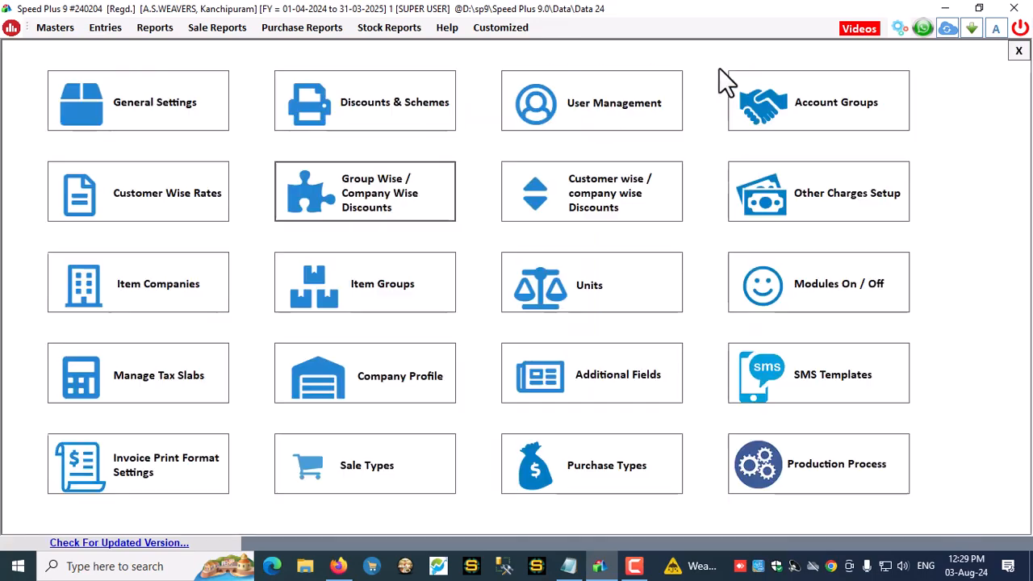
pyautogui.click(380, 473)
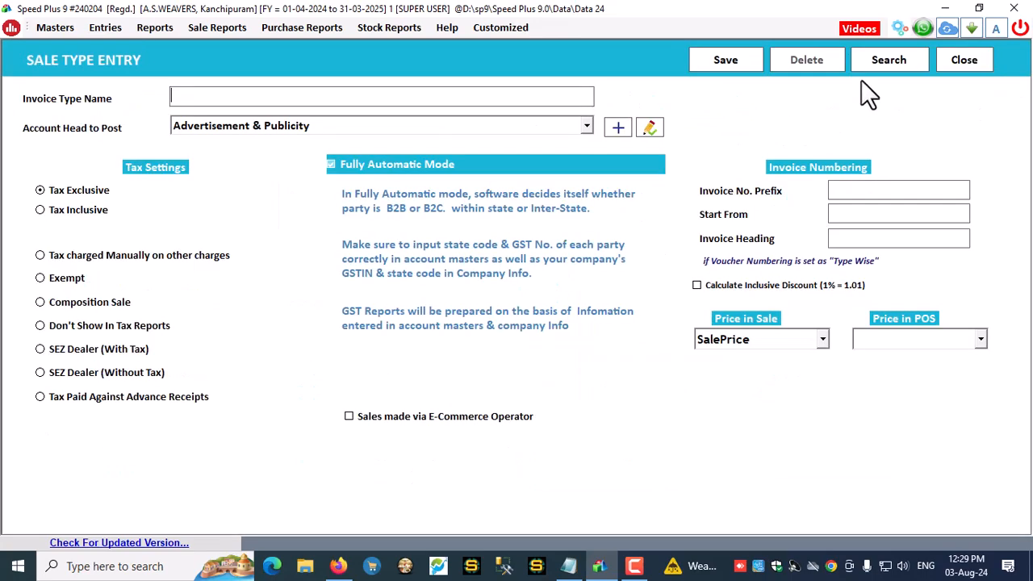
pyautogui.click(902, 61)
pyautogui.doubleClick(710, 126)
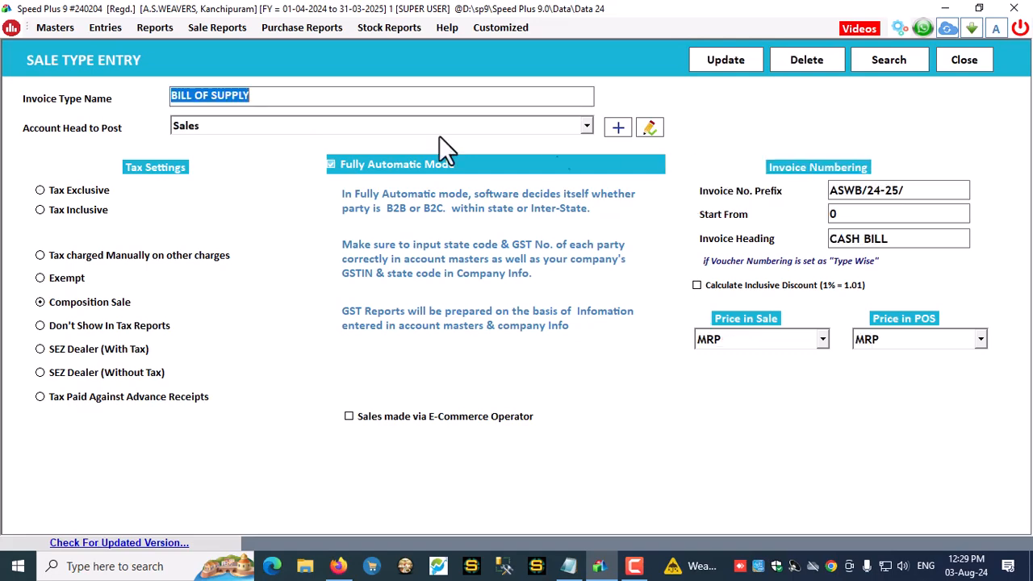
pyautogui.click(967, 63)
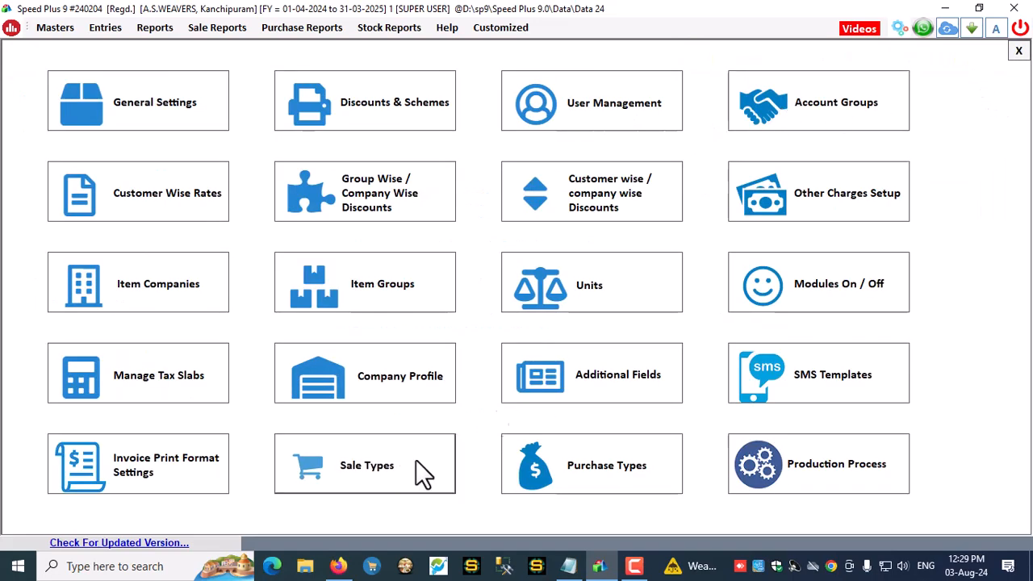
# Give the Sales sale type invoice prefix A.S/24-25/ and heading TAX INVOICE
pyautogui.click(397, 469)
pyautogui.click(862, 60)
pyautogui.doubleClick(716, 141)
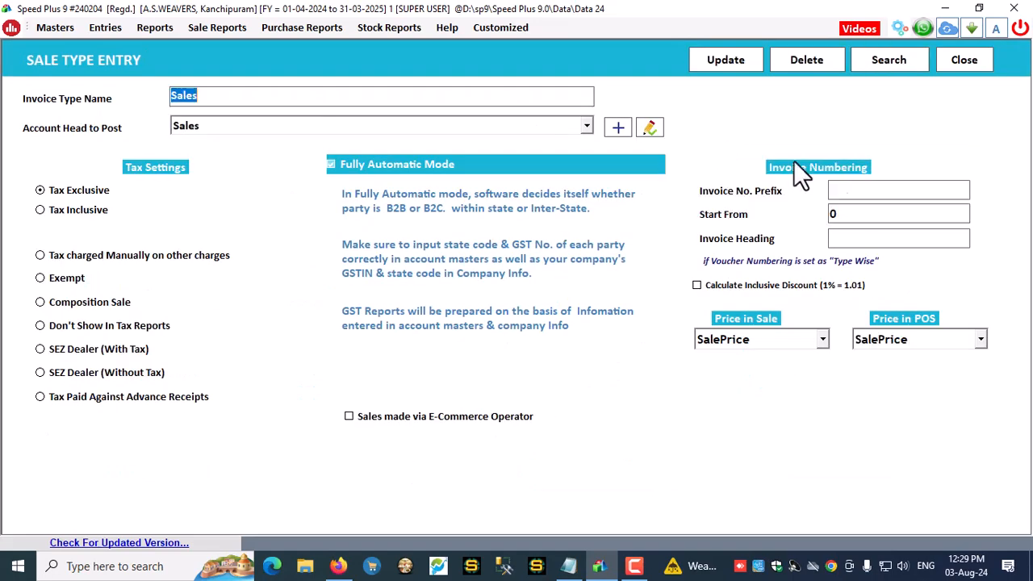
pyautogui.click(863, 192)
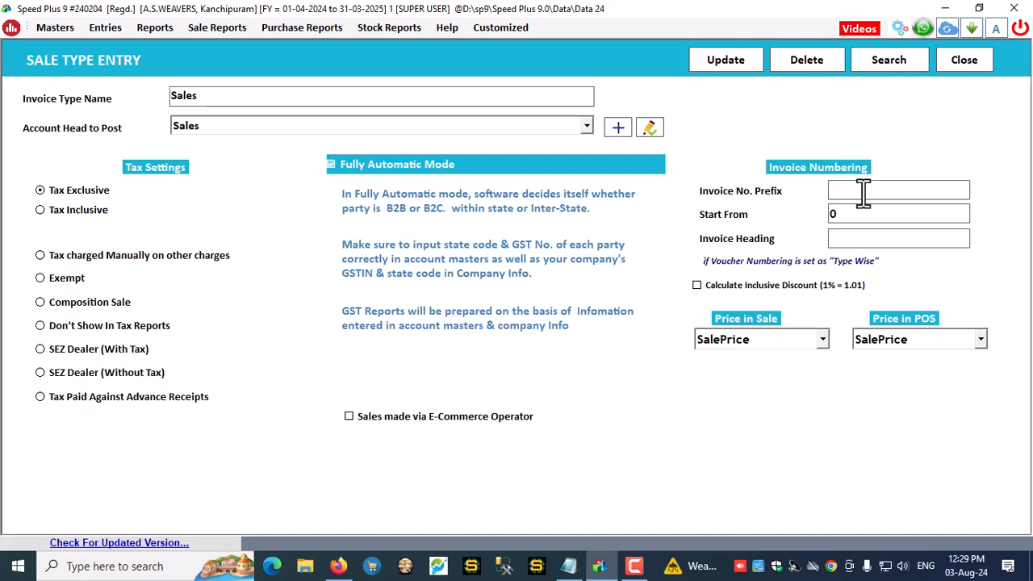
pyautogui.write('A')
pyautogui.write('.S/24-25/')
pyautogui.click(856, 237)
pyautogui.write('TAX INVOICE')
# Make Sales tax inclusive with tax charged manually, update it, then reload BILL OF SUPPLY
pyautogui.click(97, 211)
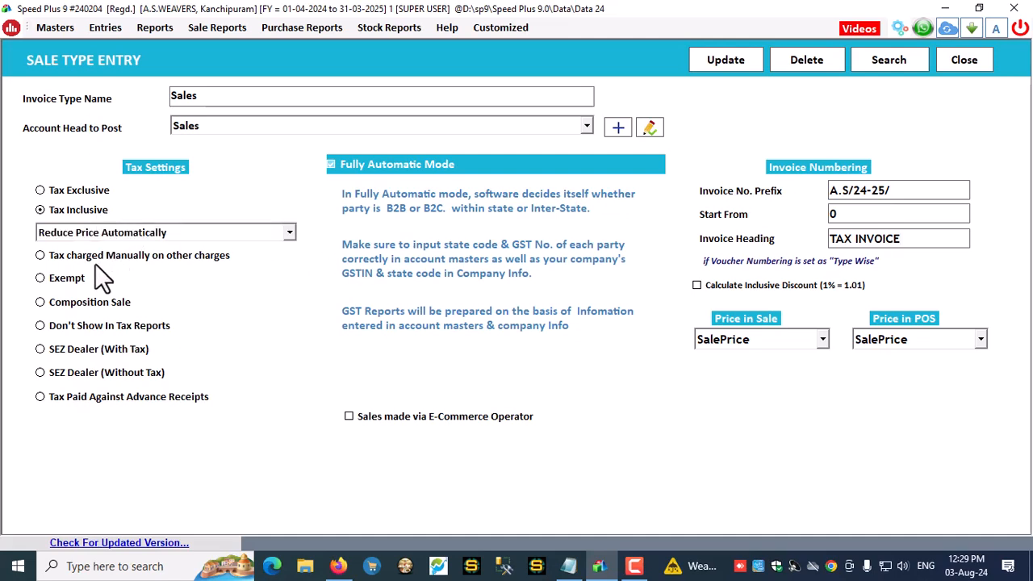
pyautogui.click(85, 256)
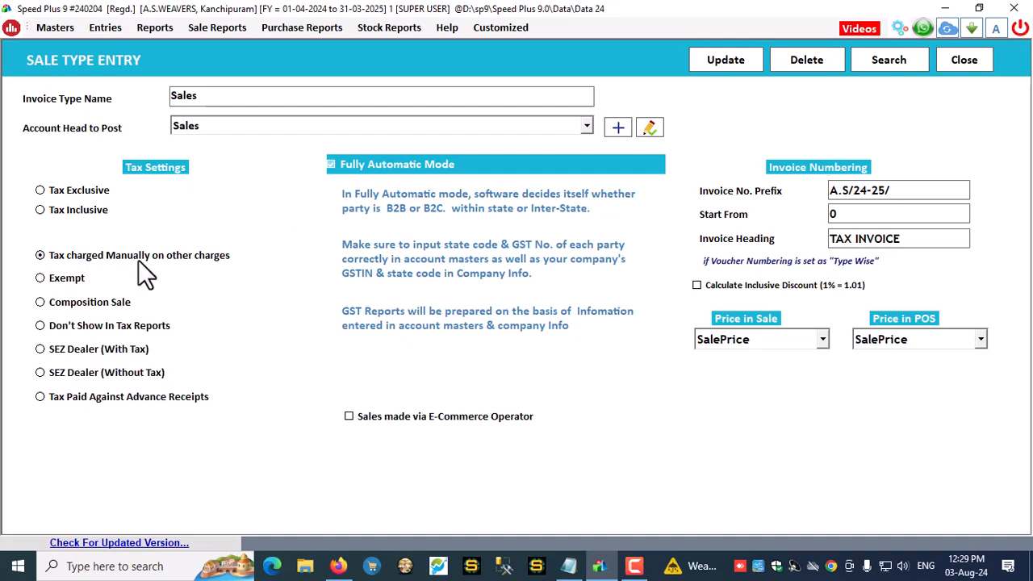
pyautogui.click(732, 60)
pyautogui.click(537, 337)
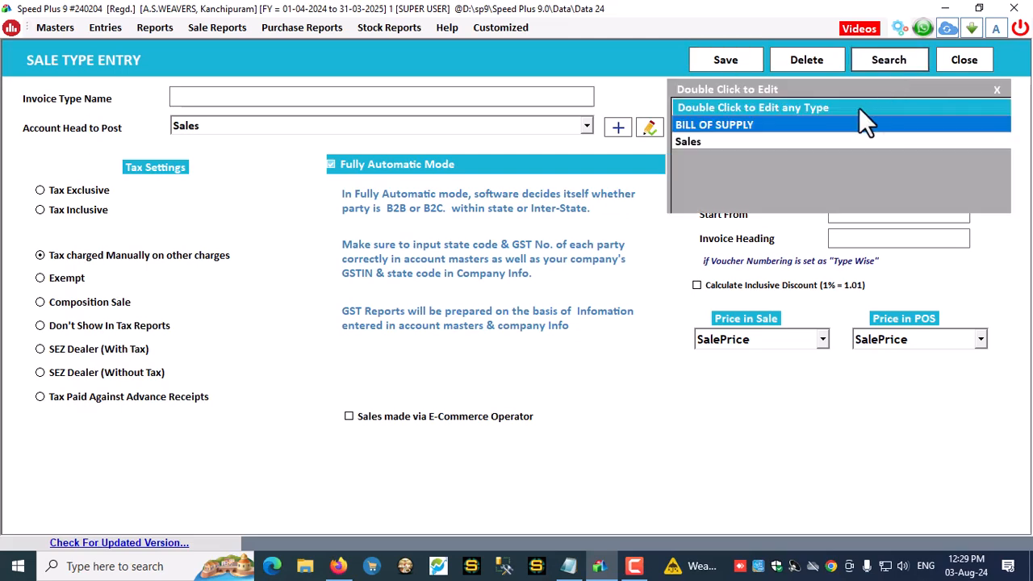
pyautogui.click(715, 140)
pyautogui.doubleClick(727, 126)
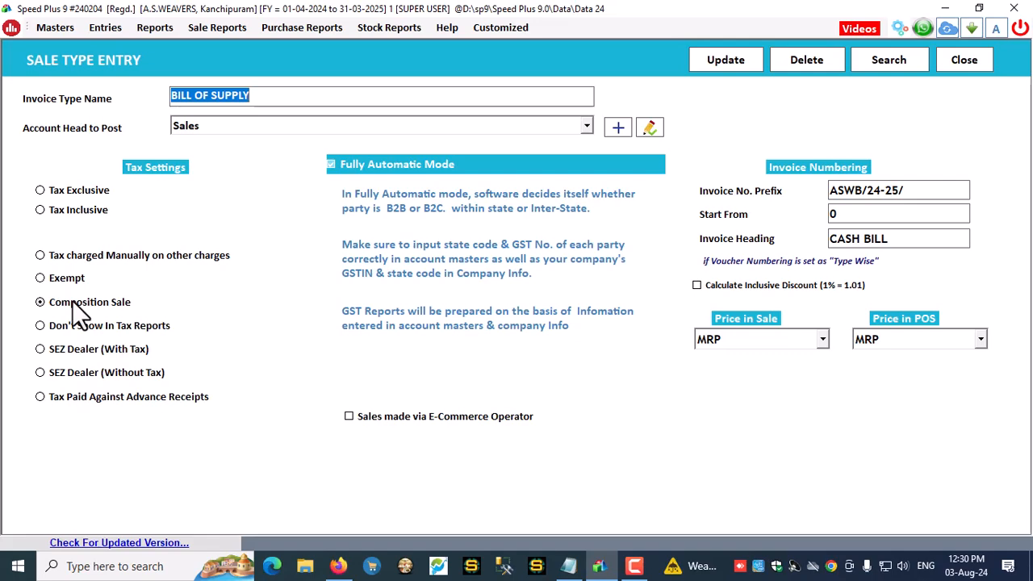
# Change Sale voucher numbering from Continuous to TypeWise and confirm
pyautogui.click(961, 64)
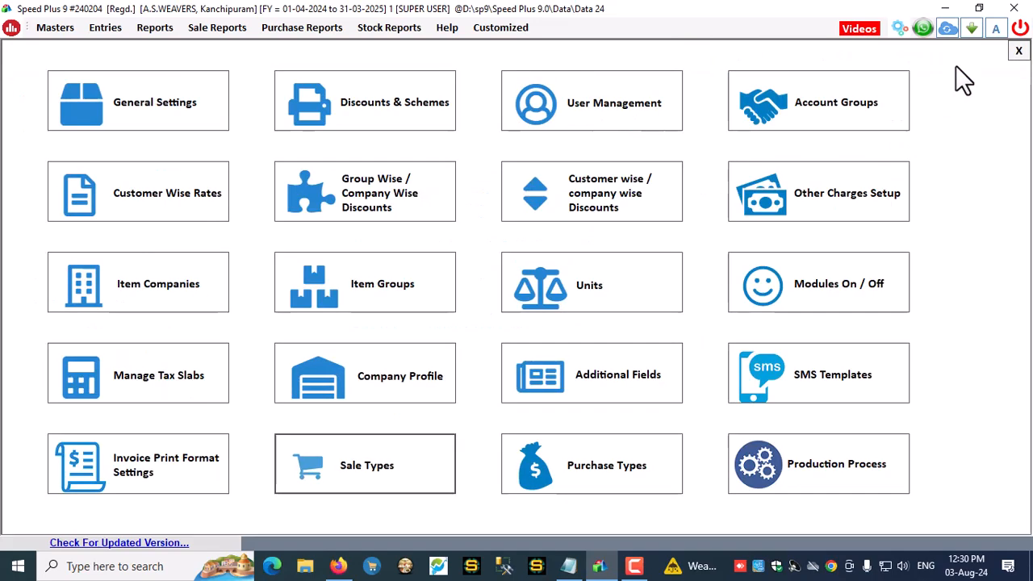
pyautogui.click(444, 30)
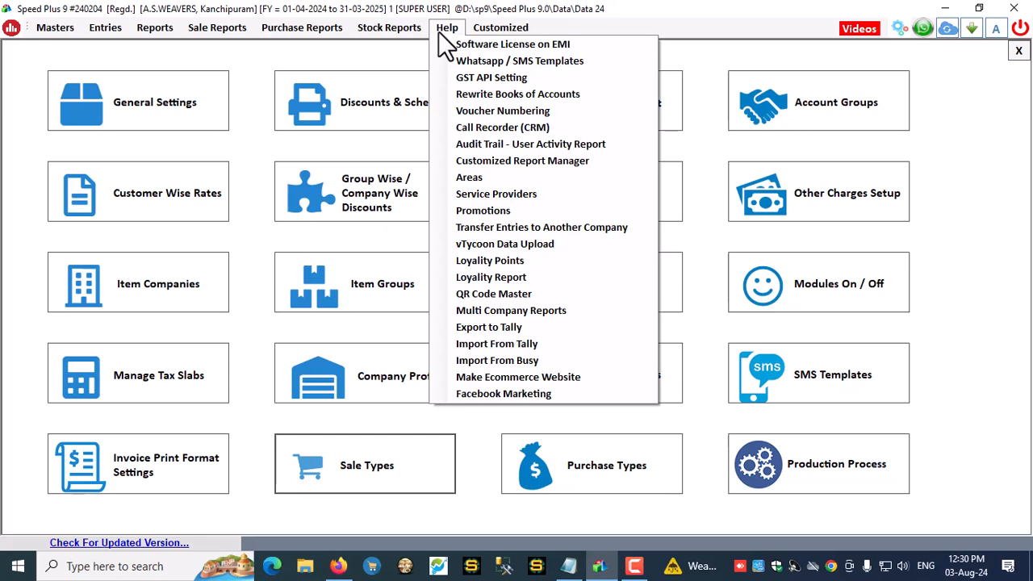
pyautogui.click(496, 110)
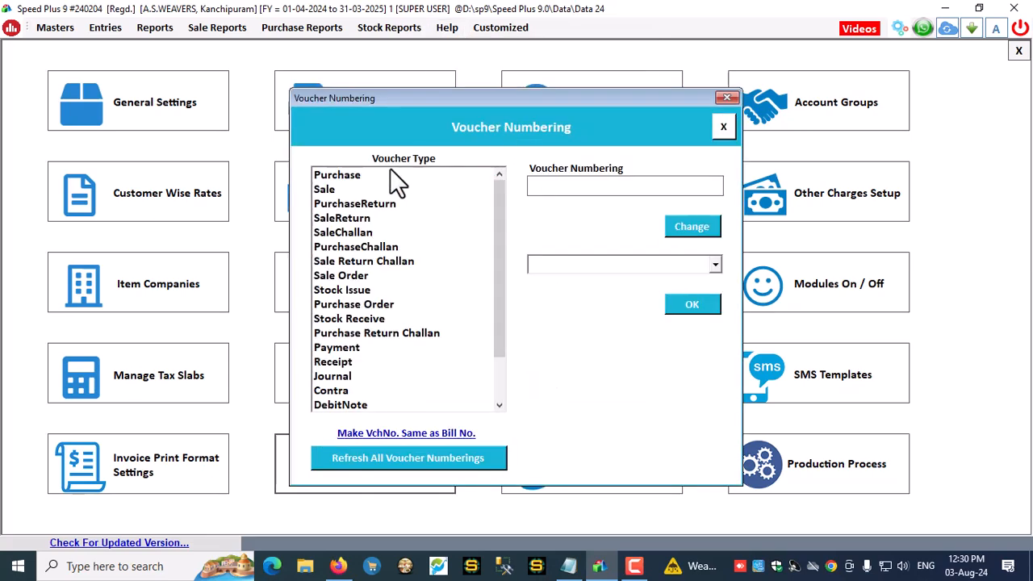
pyautogui.click(327, 191)
pyautogui.click(693, 230)
pyautogui.click(555, 263)
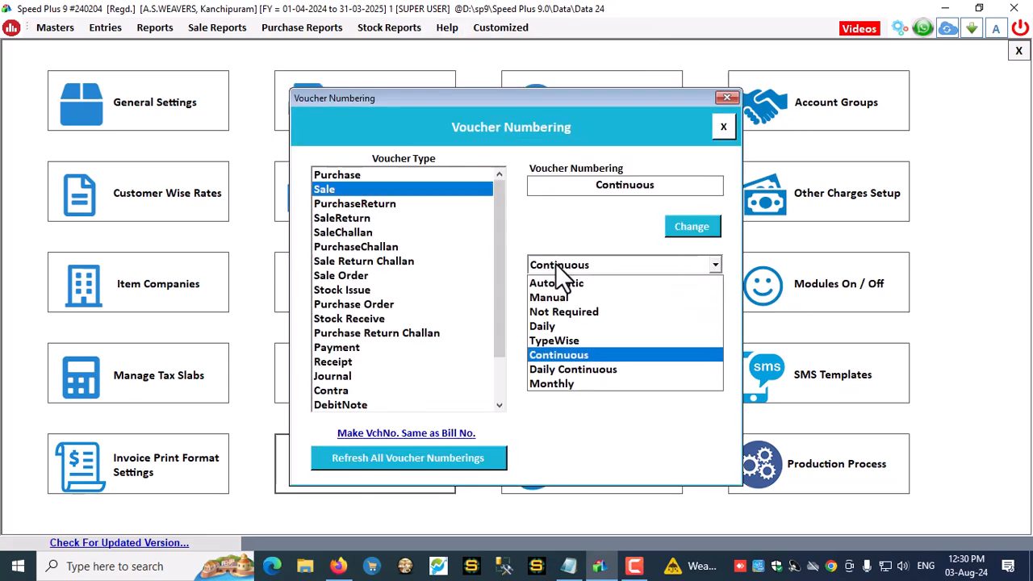
pyautogui.click(563, 340)
pyautogui.click(689, 307)
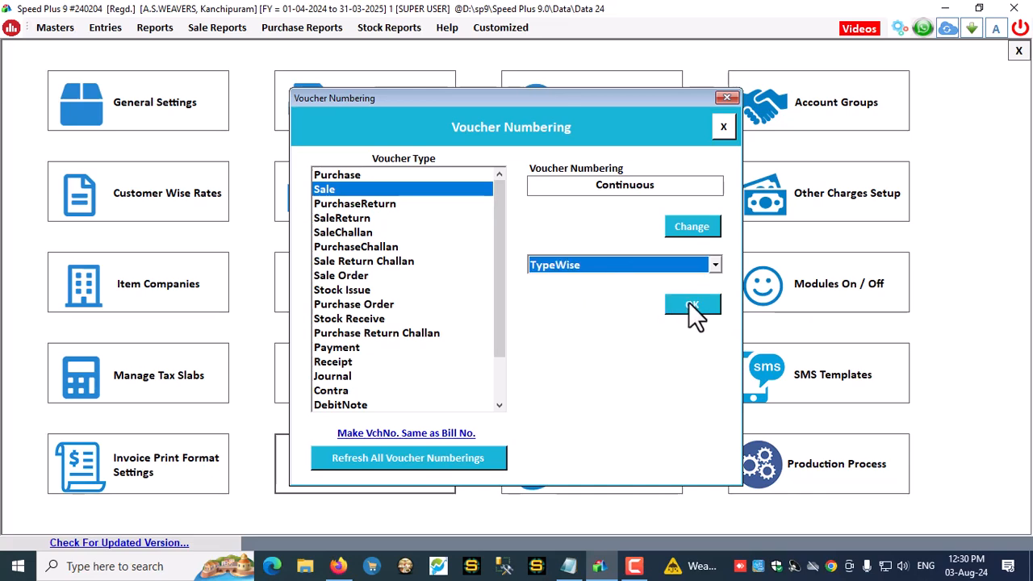
pyautogui.click(569, 349)
# Dismiss the update messages and close voucher numbering and settings to reach the dashboard
pyautogui.click(539, 327)
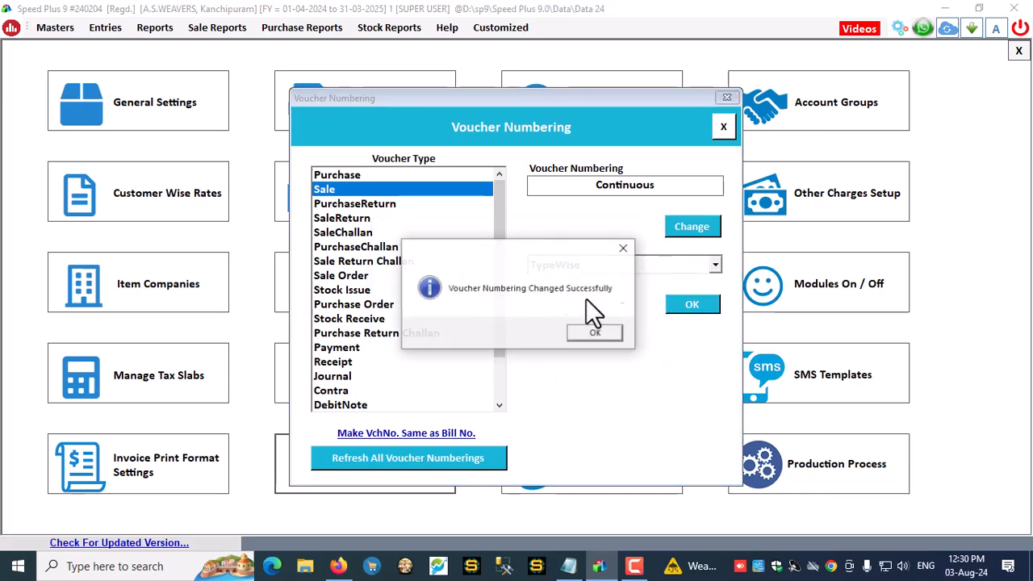
pyautogui.click(596, 333)
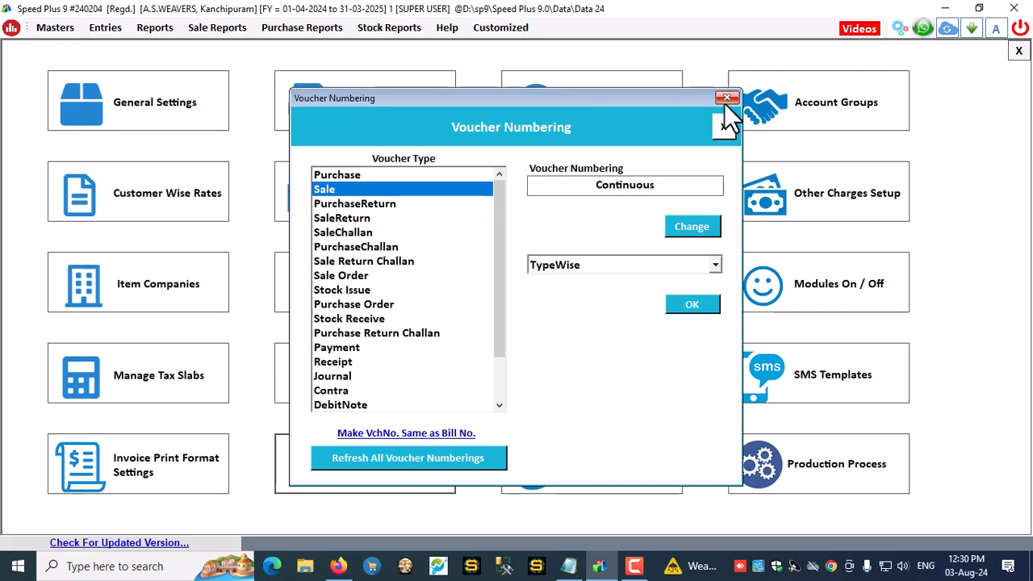
pyautogui.click(727, 98)
pyautogui.click(1019, 50)
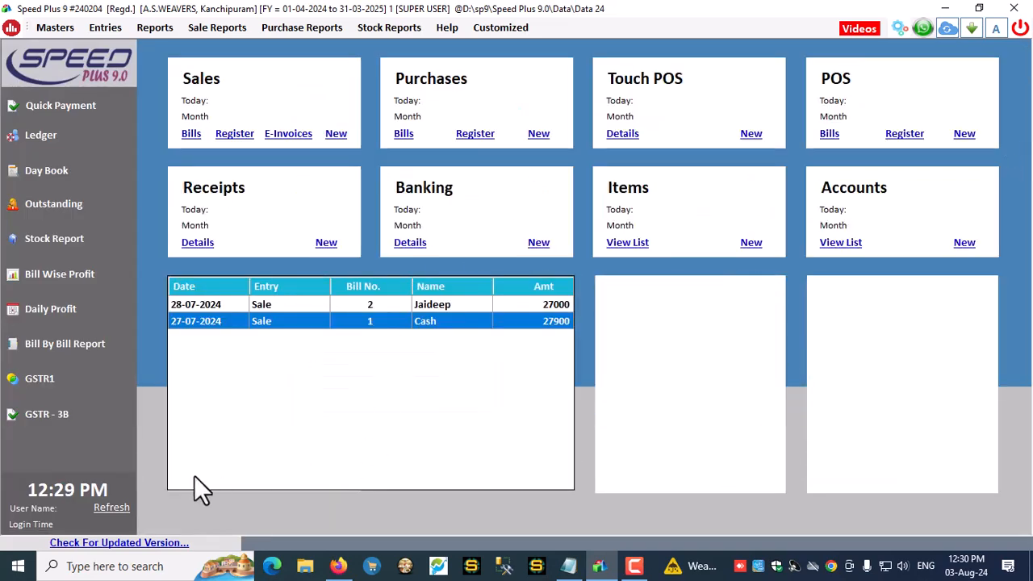
# Refresh the dashboard figures and start new sale bill A.S/24-25/3 with F8
pyautogui.click(106, 509)
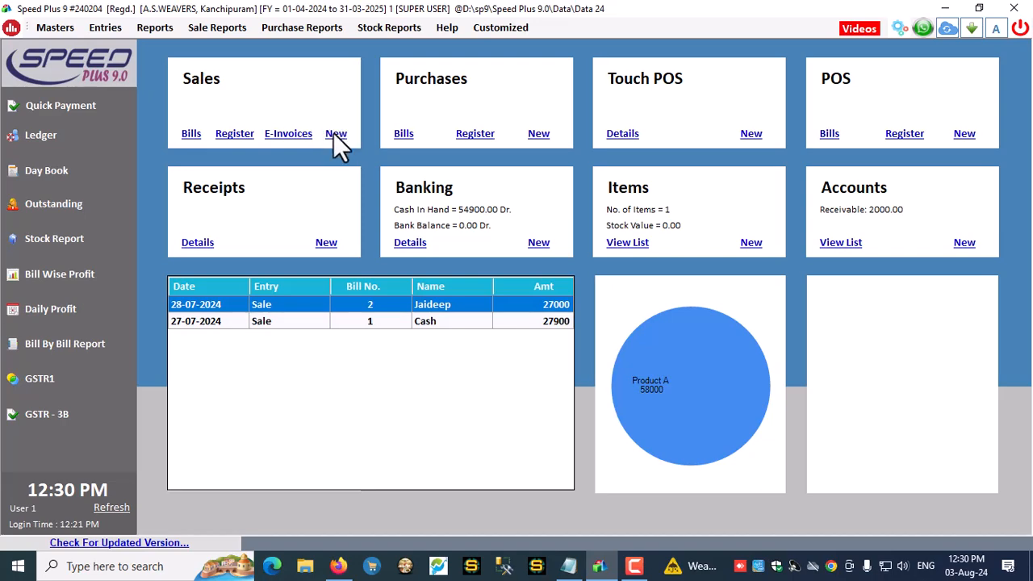
pyautogui.press('F8')
# Enter the party and add one Product A at 1000 with 80% discount
pyautogui.press('Return')
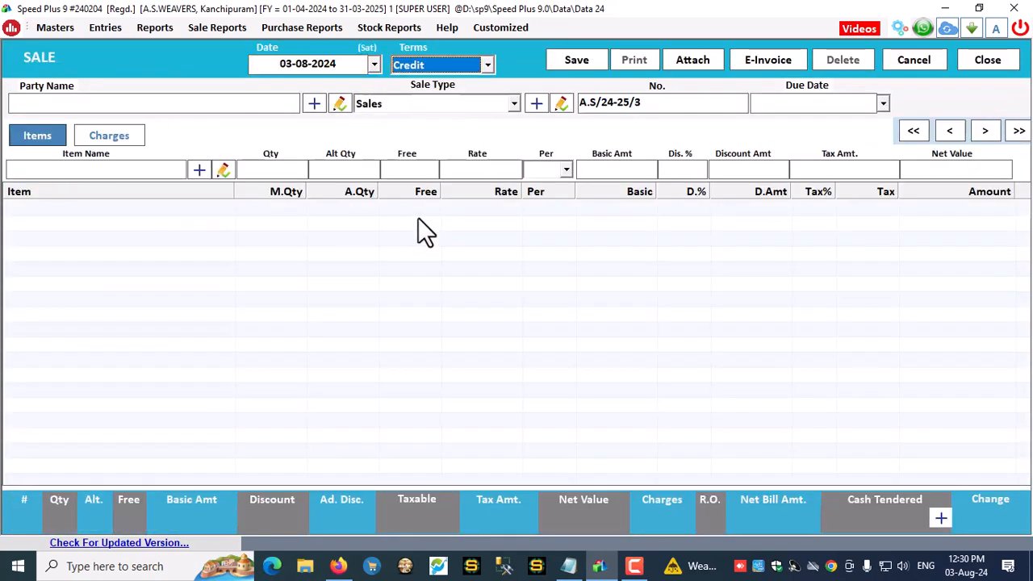
pyautogui.press('Return')
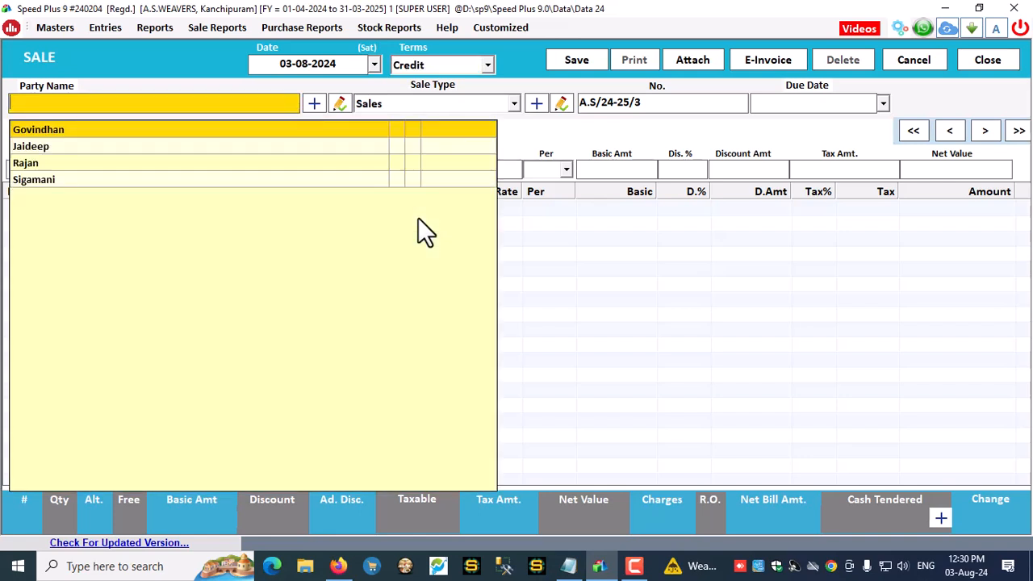
pyautogui.write('Sigamani')
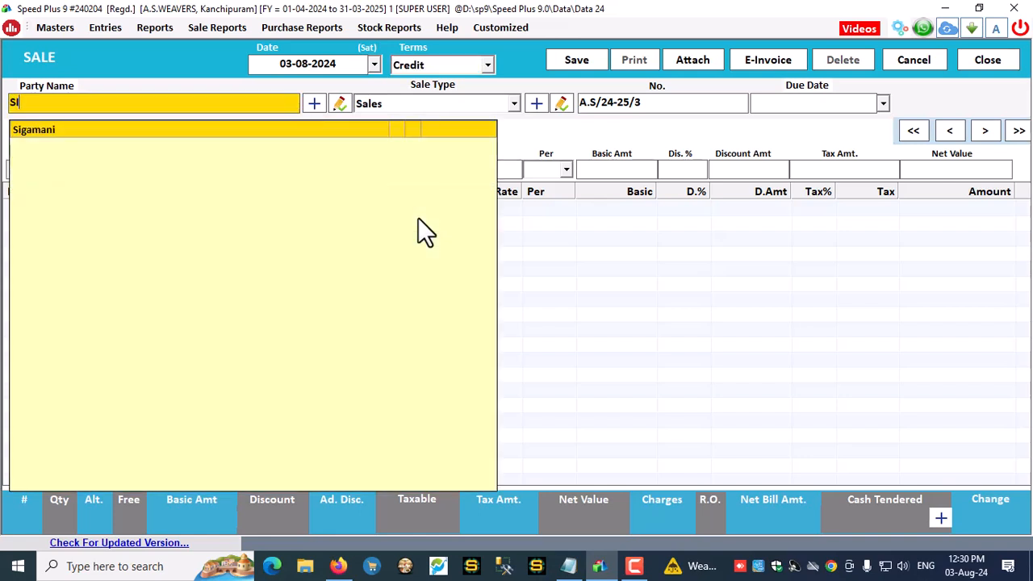
pyautogui.press('Return')
pyautogui.press('Return')
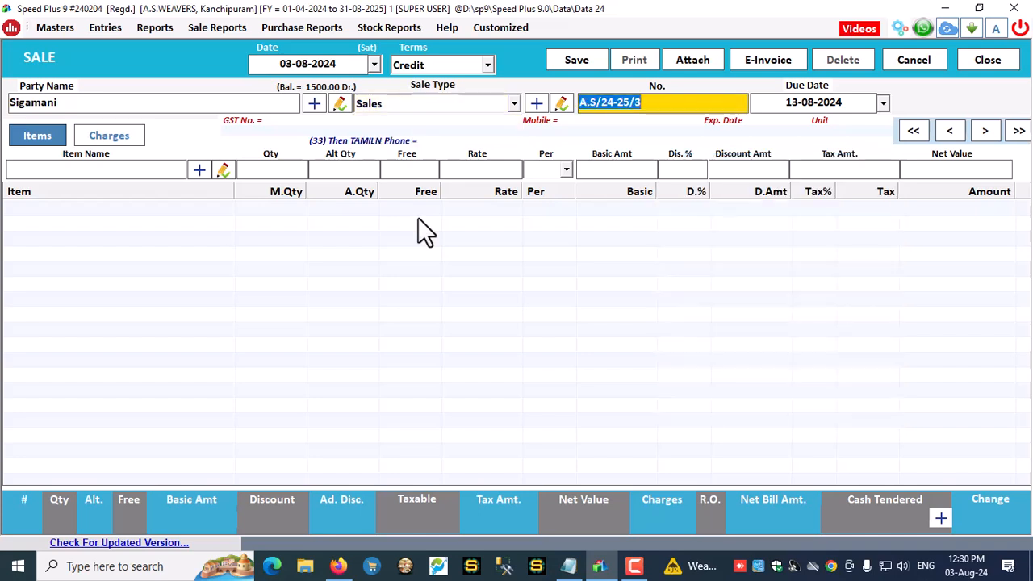
pyautogui.press('Return')
pyautogui.press('Return')
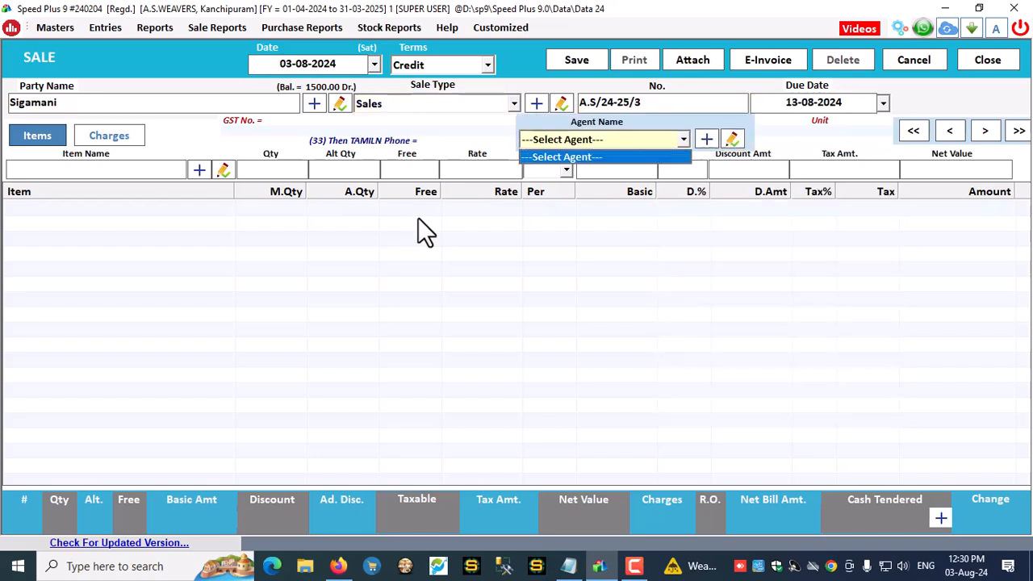
pyautogui.press('Return')
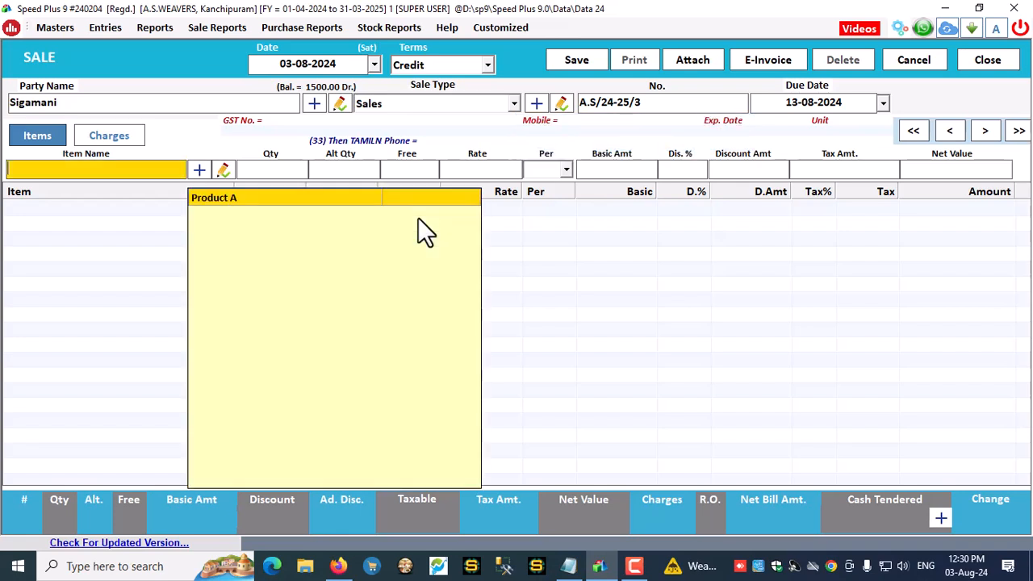
pyautogui.press('Return')
pyautogui.press('Return')
pyautogui.write('1')
pyautogui.press('Return')
pyautogui.press('Return')
pyautogui.press('Return')
pyautogui.press('Return')
pyautogui.press('Return')
pyautogui.press('Return')
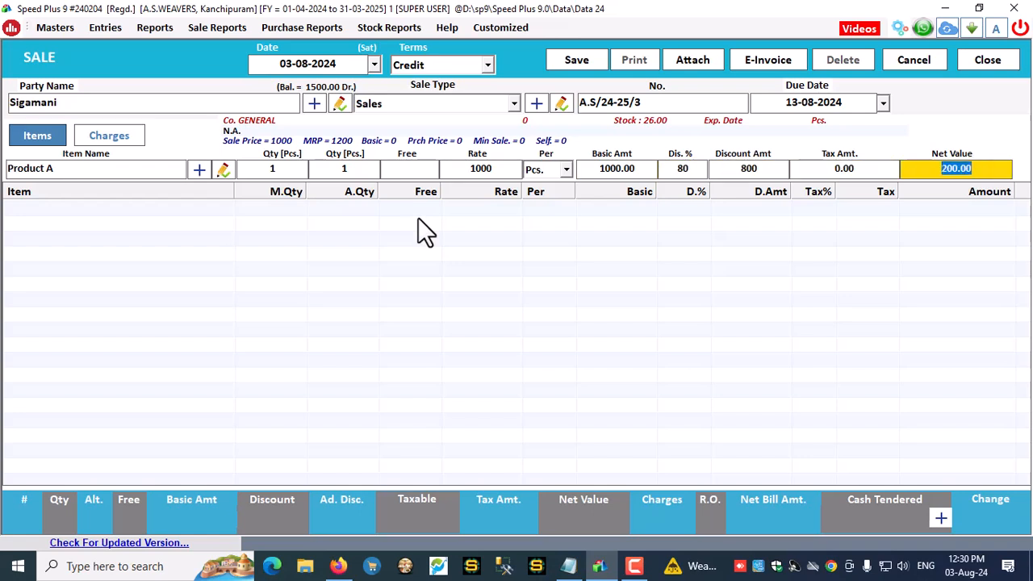
pyautogui.press('Return')
pyautogui.press('Escape')
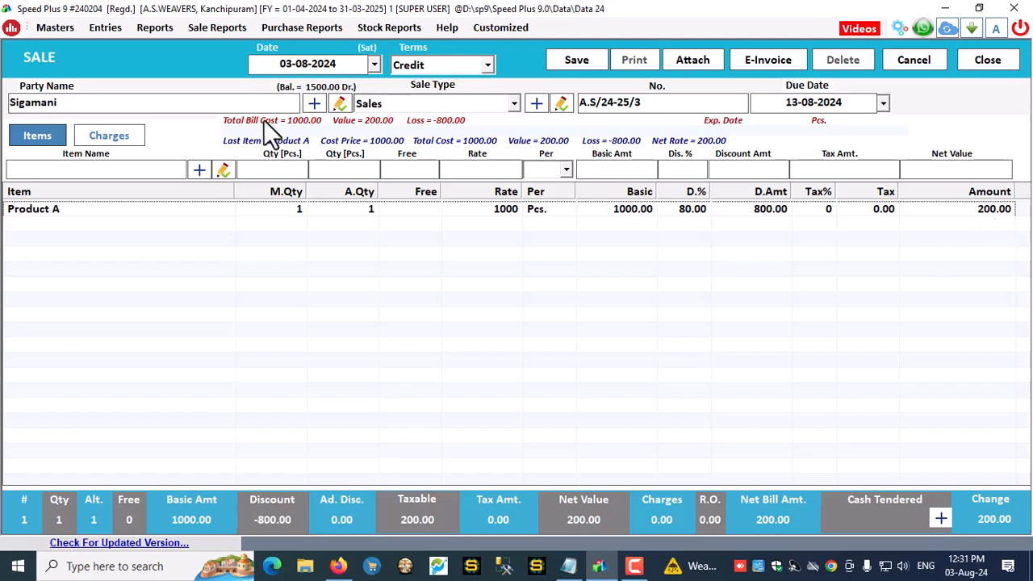
# Verify the party and save bill A.S/24-25/3 (net 200) without printing
pyautogui.click(86, 105)
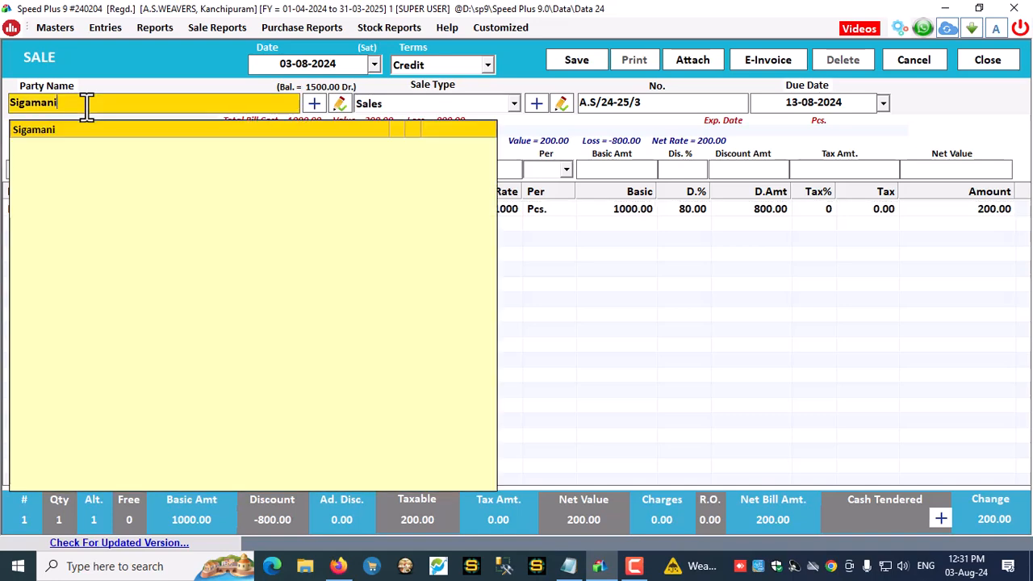
pyautogui.click(888, 242)
pyautogui.click(977, 211)
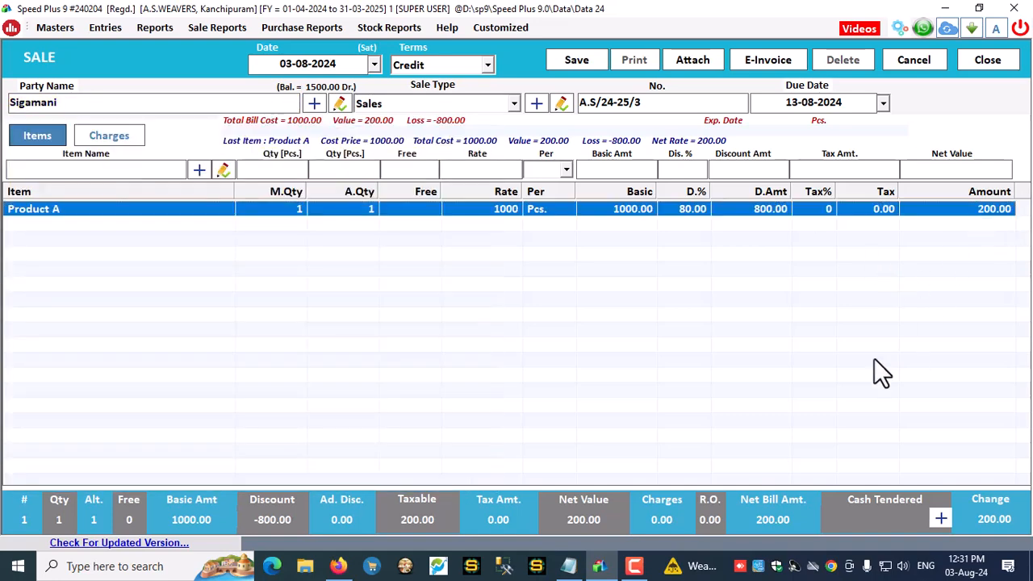
pyautogui.click(941, 518)
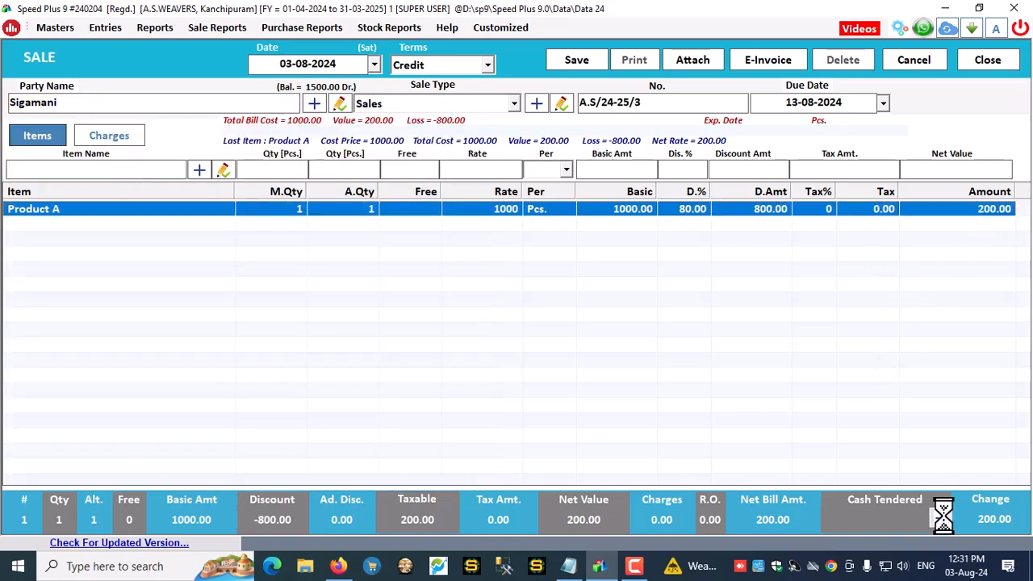
pyautogui.click(573, 63)
pyautogui.click(538, 335)
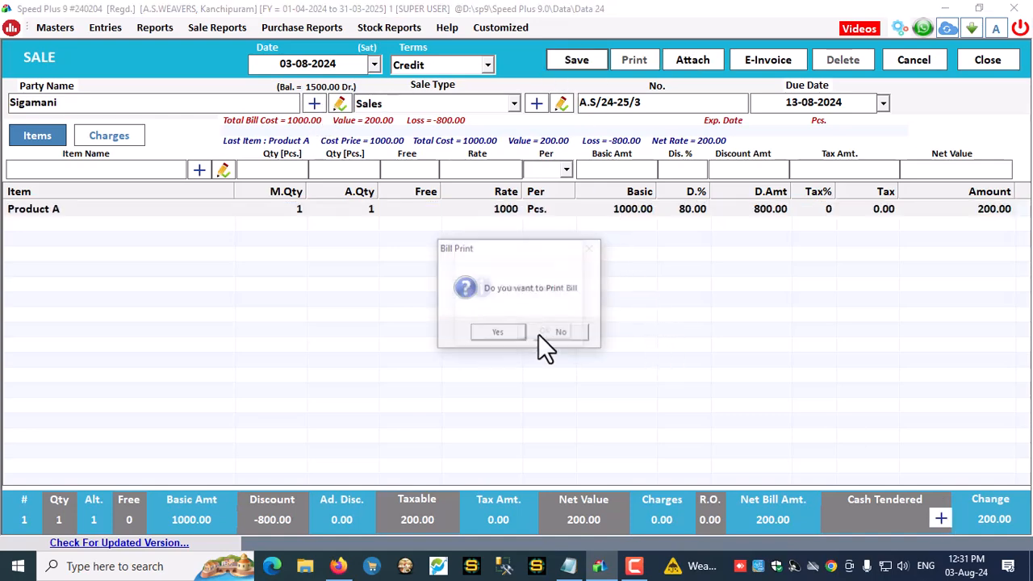
pyautogui.click(572, 335)
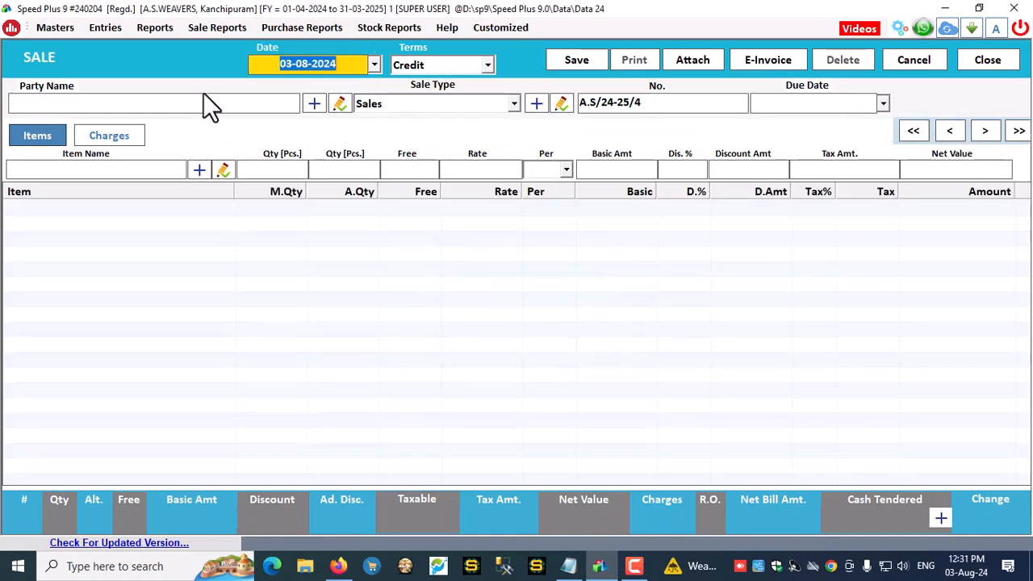
# Choose the party from the list and add one Product A at 60% discount, net 400
pyautogui.press('Return')
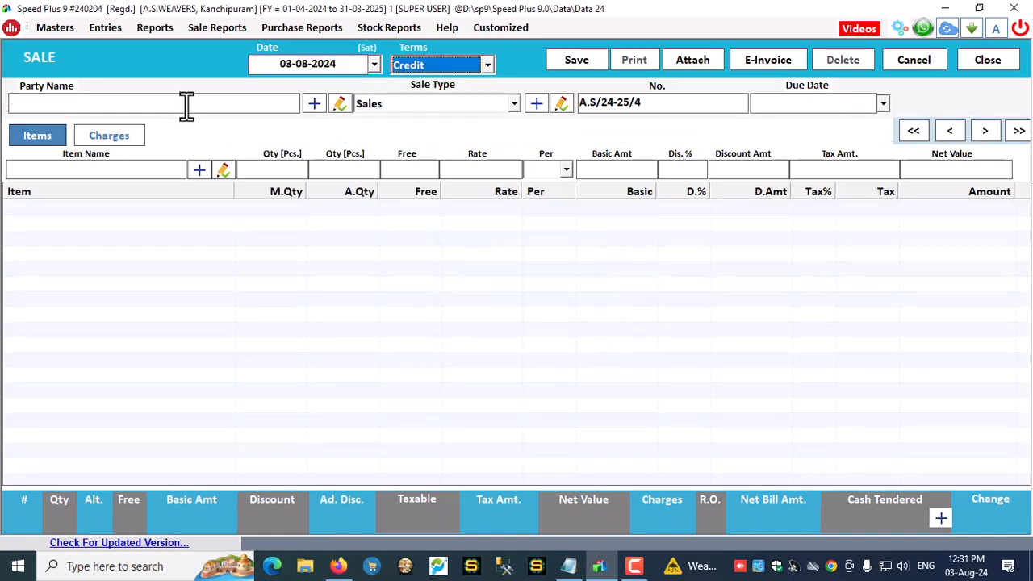
pyautogui.press('Return')
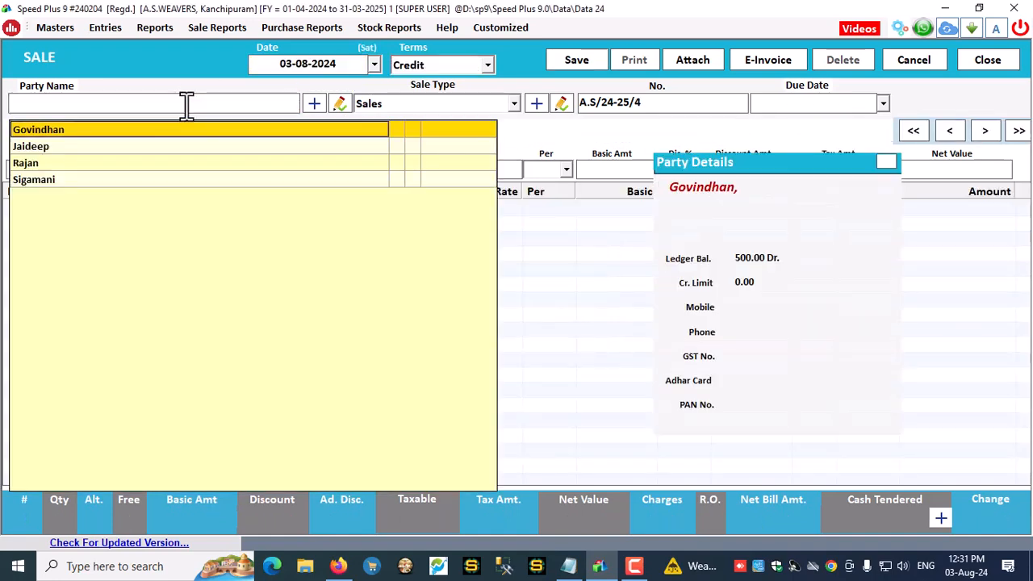
pyautogui.press('Down')
pyautogui.press('Down')
pyautogui.press('Return')
pyautogui.press('Return')
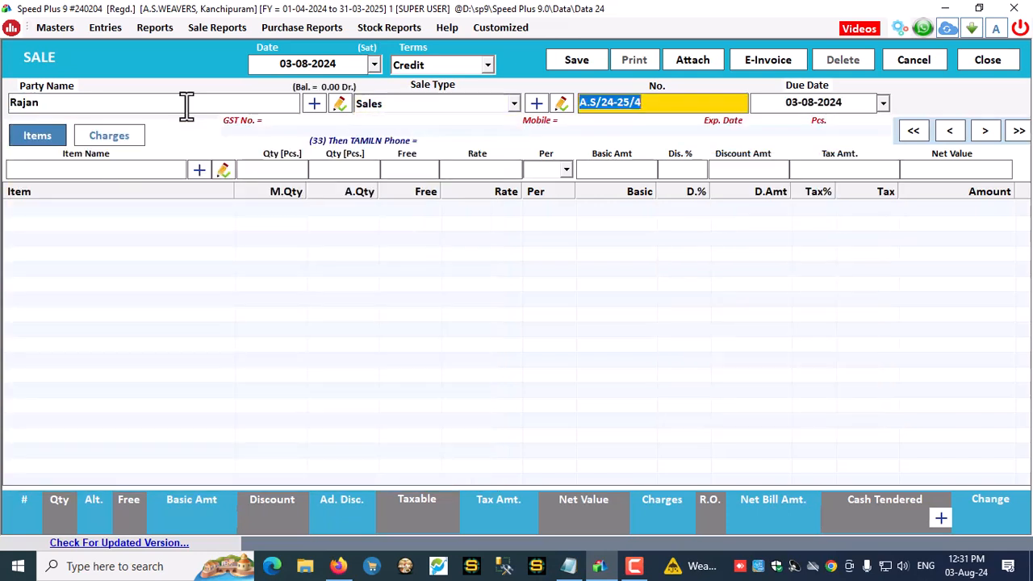
pyautogui.press('Return')
pyautogui.press('Return')
pyautogui.press('Return')
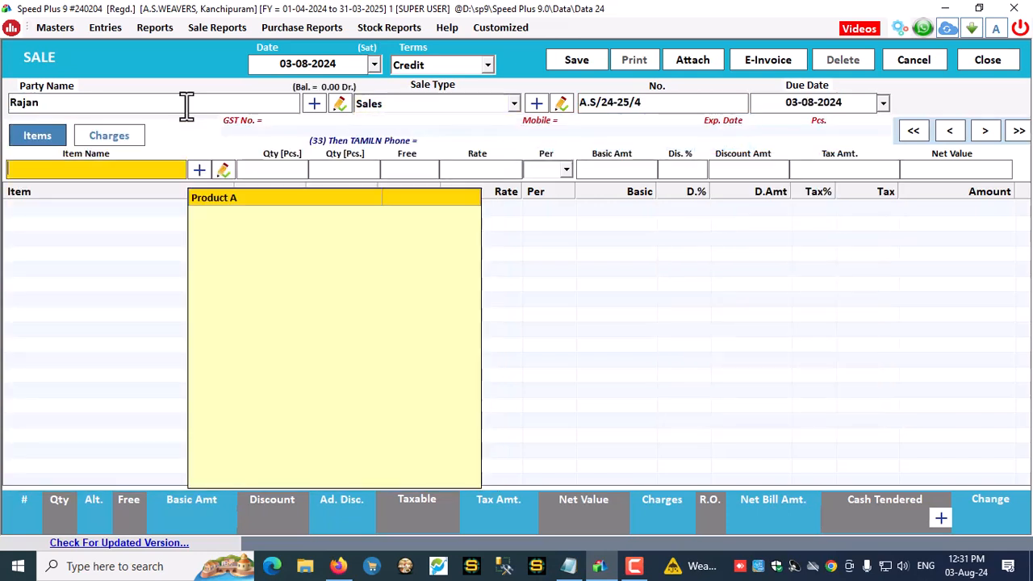
pyautogui.write('P')
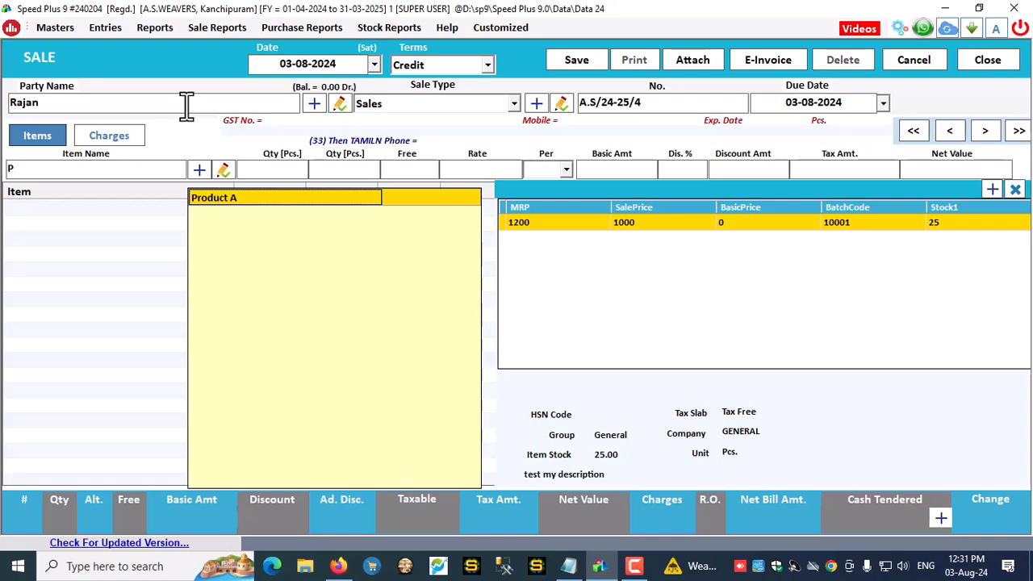
pyautogui.press('Return')
pyautogui.press('Return')
pyautogui.write('1')
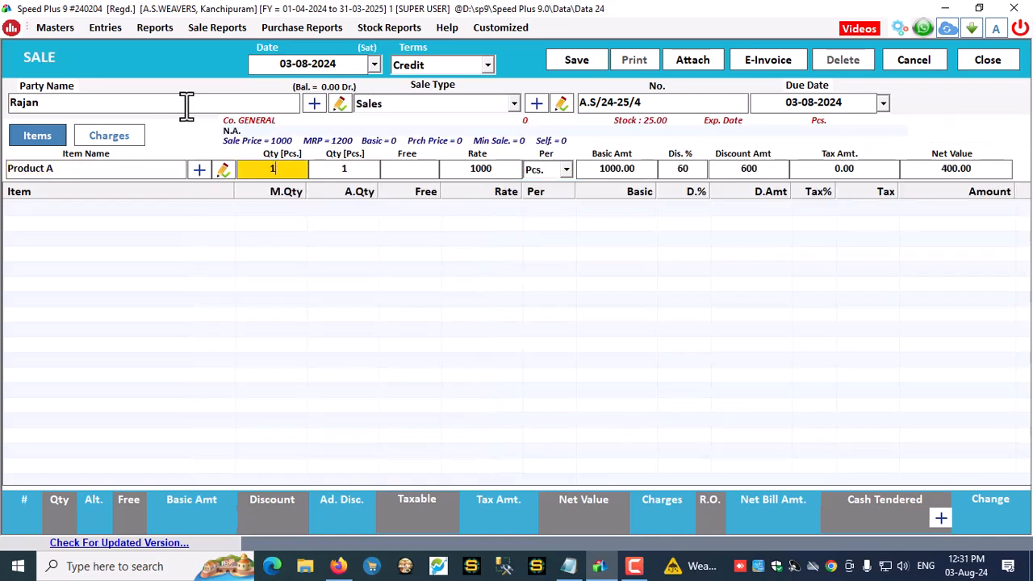
pyautogui.press('Return')
pyautogui.press('Return')
pyautogui.press('Return')
pyautogui.press('Return')
pyautogui.press('Return')
pyautogui.press('Return')
pyautogui.press('Return')
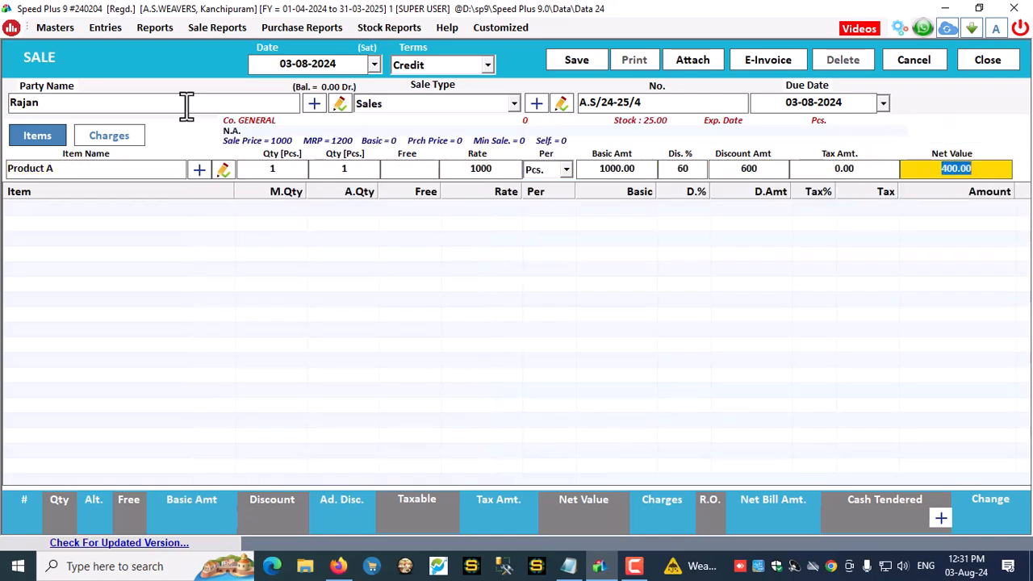
pyautogui.press('Return')
# Save bill A.S/24-25/4 without printing and start a new bill
pyautogui.click(586, 64)
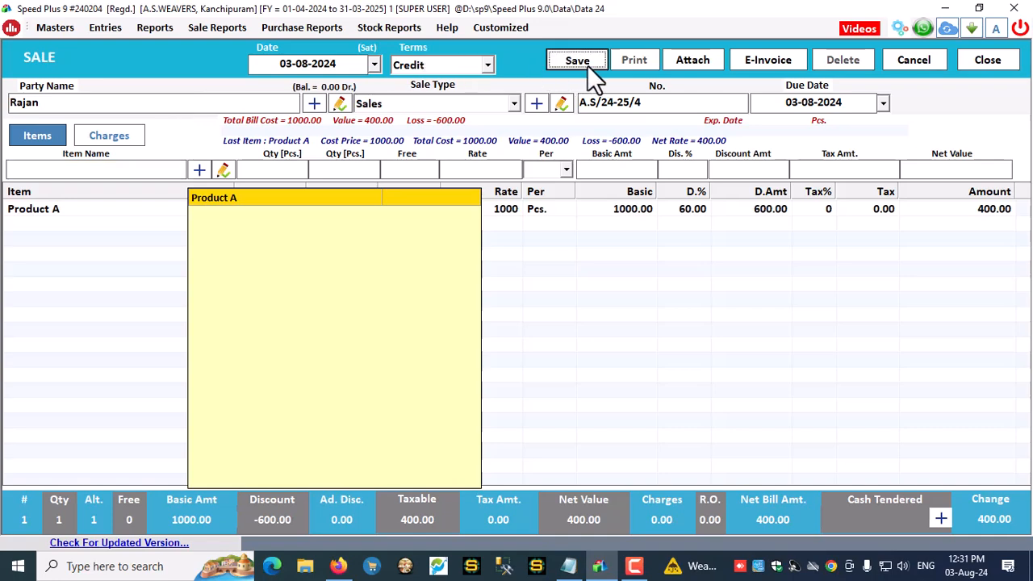
pyautogui.click(542, 334)
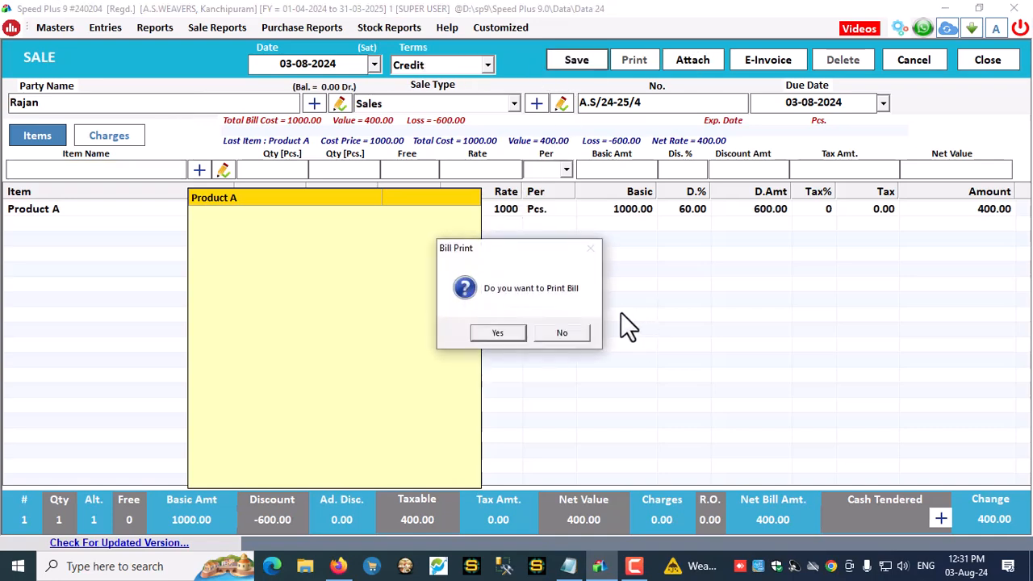
pyautogui.click(561, 332)
pyautogui.click(101, 105)
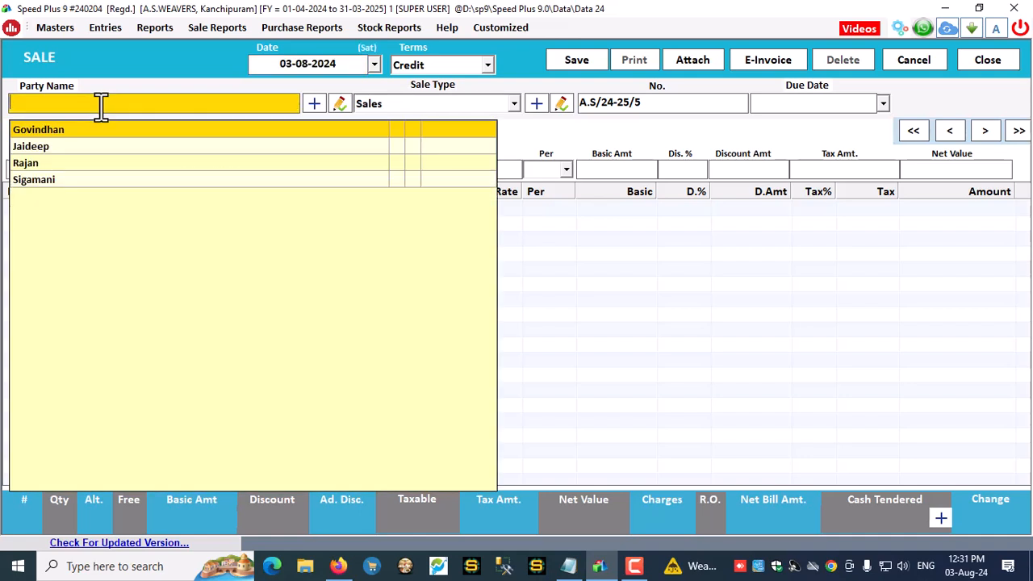
# Save a Product A bill at 40% discount for the next party, without printing
pyautogui.write('JAI')
pyautogui.press('Return')
pyautogui.press('Return')
pyautogui.press('Return')
pyautogui.press('Return')
pyautogui.press('Return')
pyautogui.press('Return')
pyautogui.press('Return')
pyautogui.press('Return')
pyautogui.press('Return')
pyautogui.press('Return')
pyautogui.press('Return')
pyautogui.press('Return')
pyautogui.press('Return')
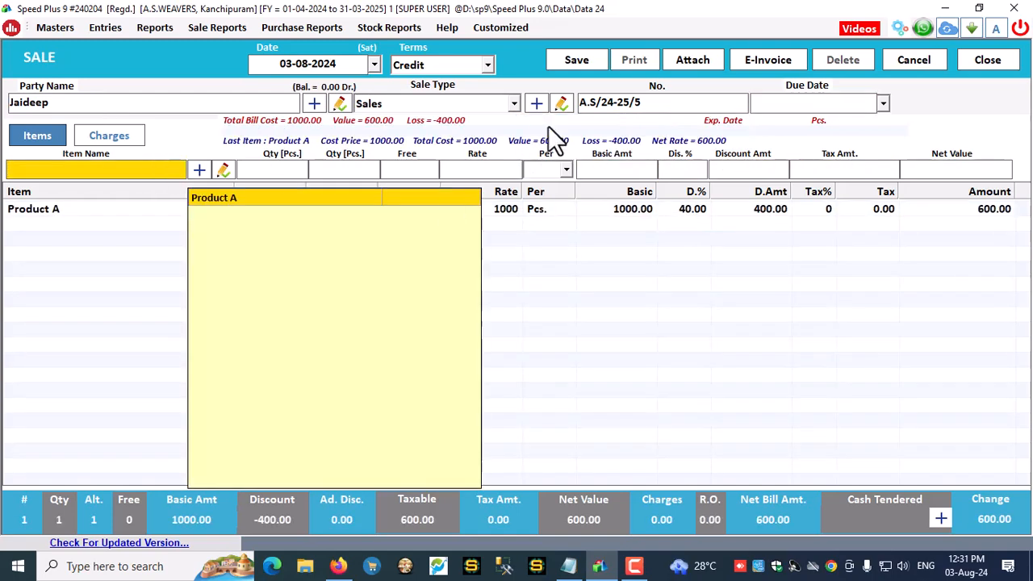
pyautogui.click(580, 59)
pyautogui.click(557, 333)
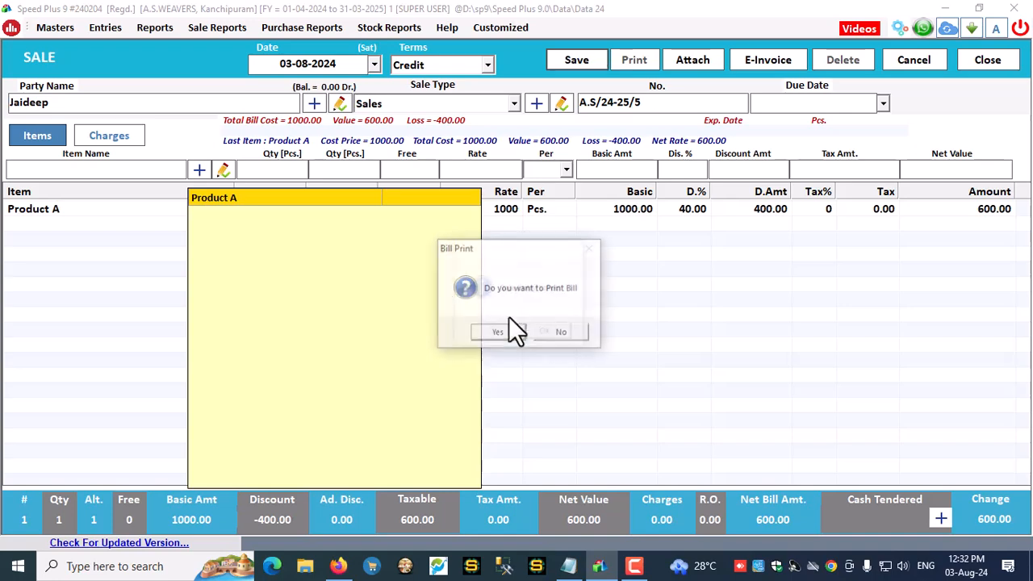
pyautogui.click(562, 332)
pyautogui.click(74, 102)
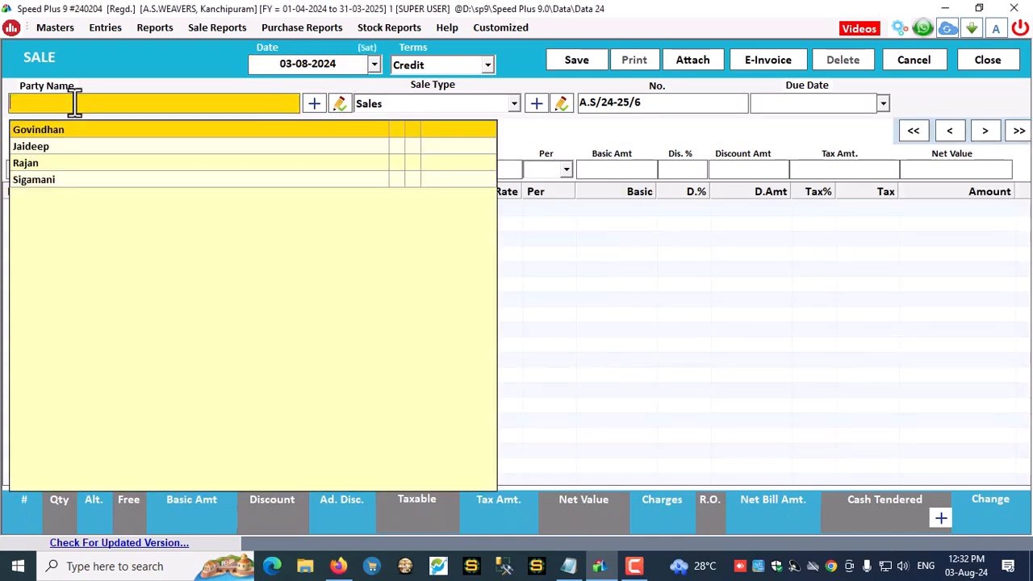
# Start the following party's bill with one Product A at 20% discount, net 800
pyautogui.write('GO')
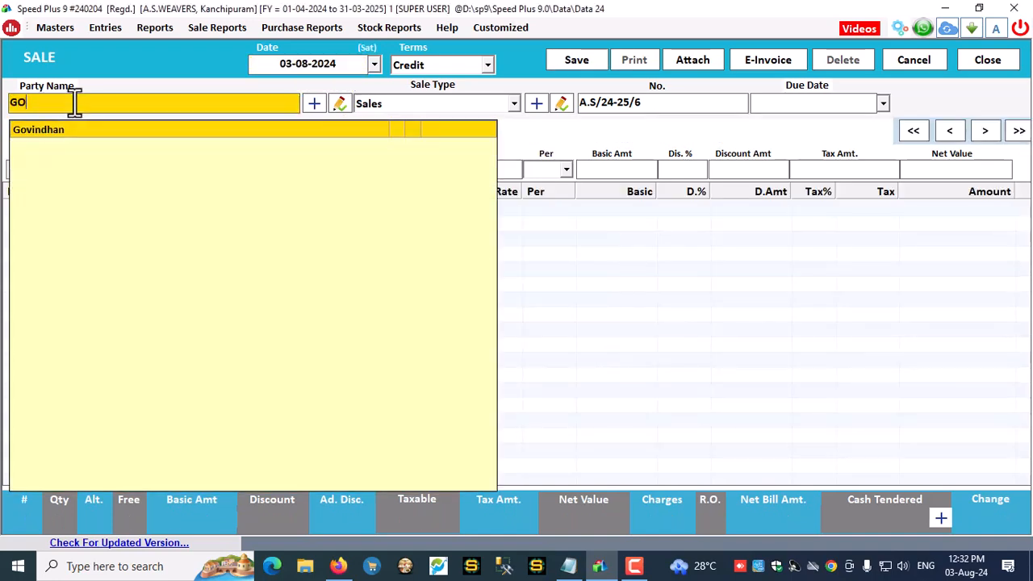
pyautogui.press('Return')
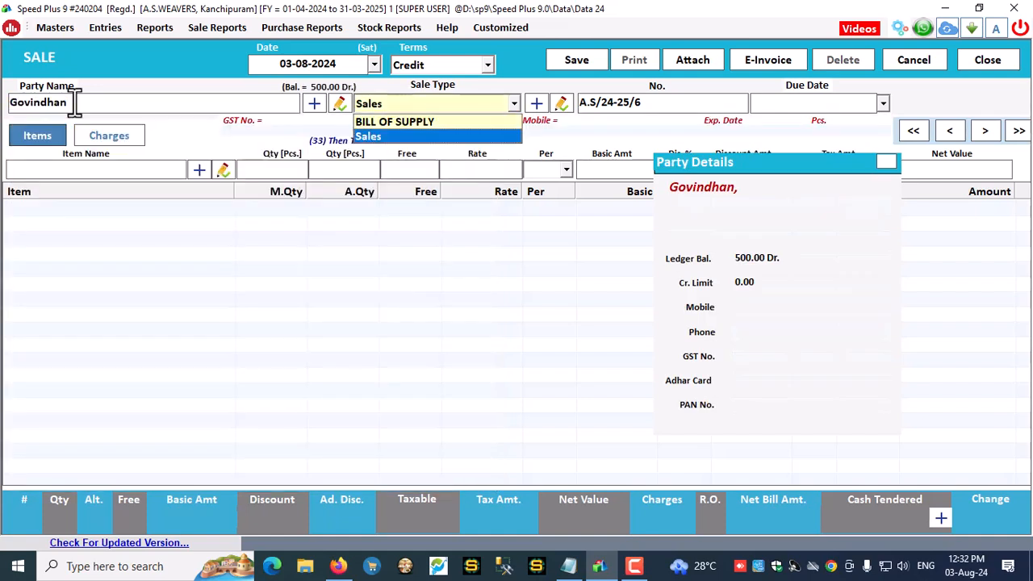
pyautogui.press('Return')
pyautogui.press('Return')
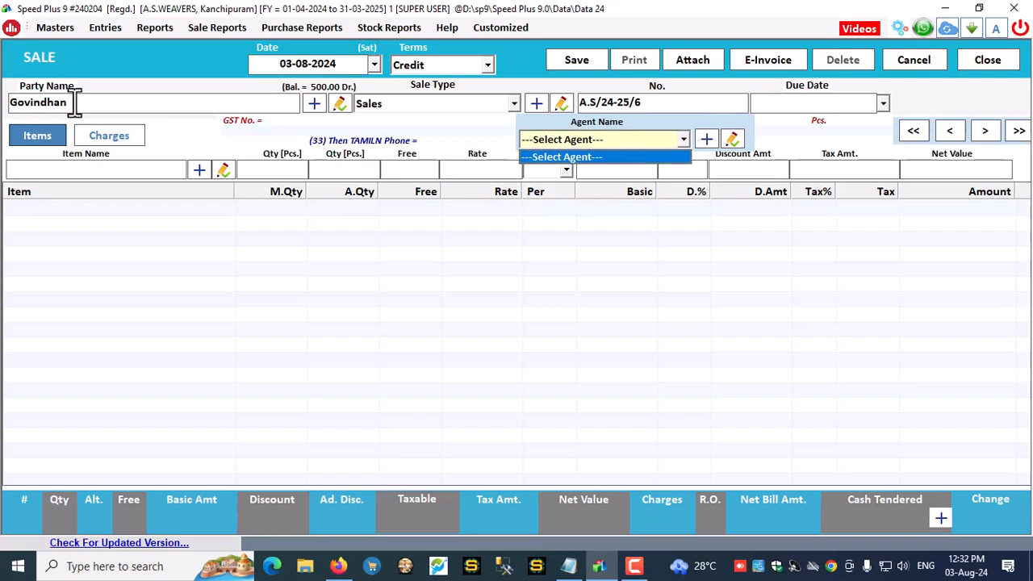
pyautogui.press('Return')
pyautogui.write('P')
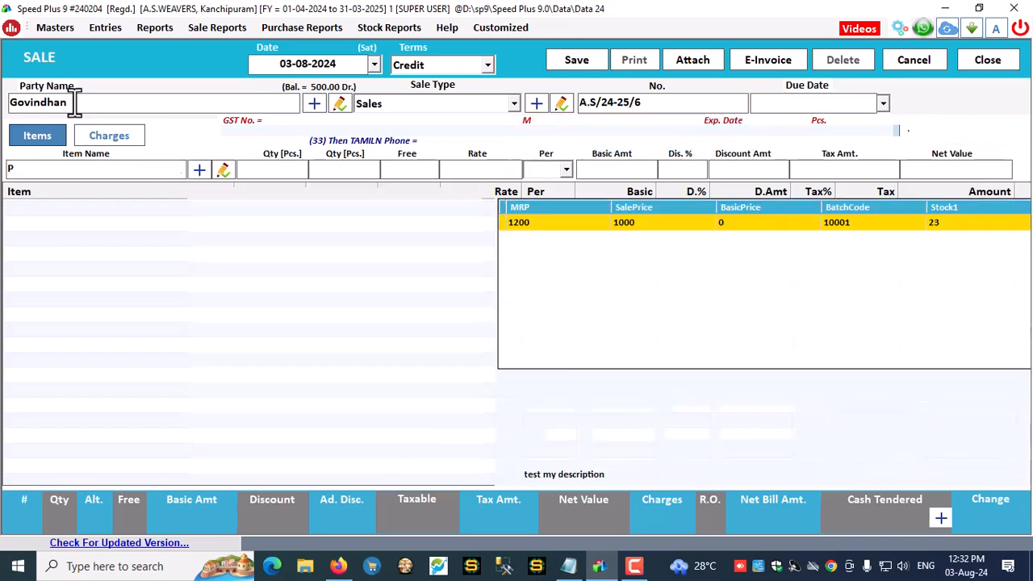
pyautogui.press('Return')
pyautogui.write('1')
pyautogui.press('Return')
pyautogui.press('Return')
pyautogui.press('Return')
pyautogui.press('Return')
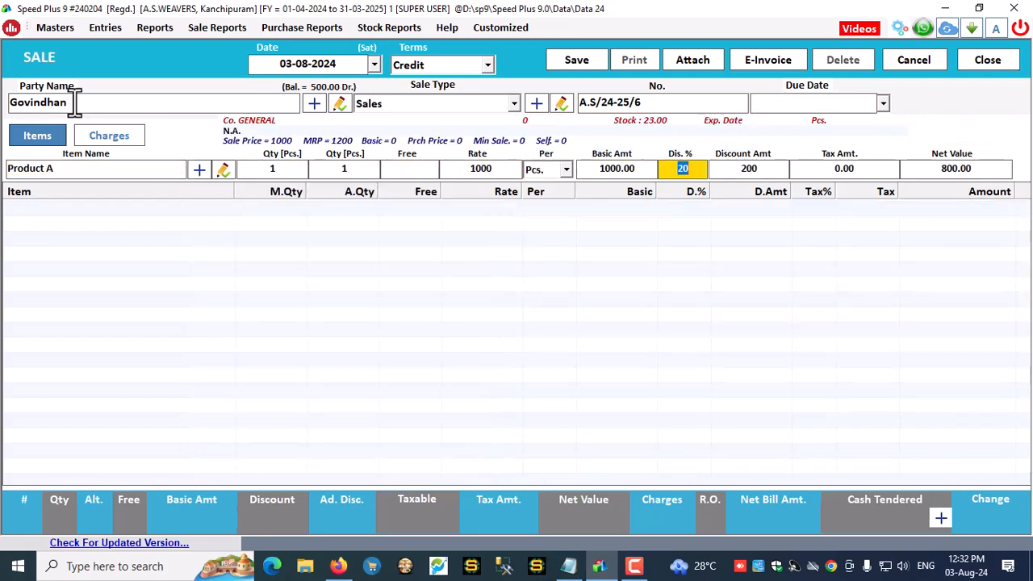
pyautogui.press('Return')
pyautogui.press('Return')
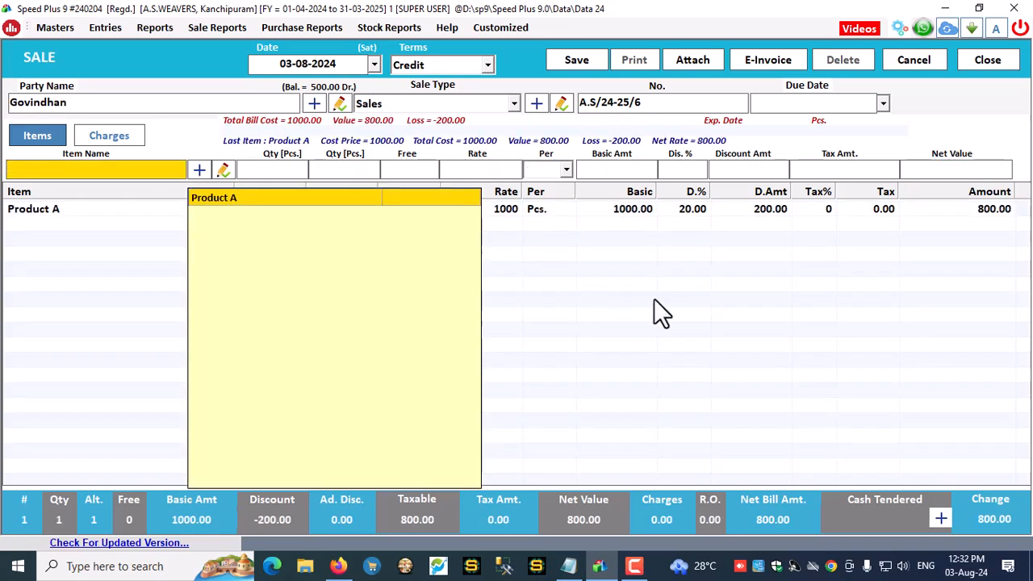
pyautogui.click(596, 287)
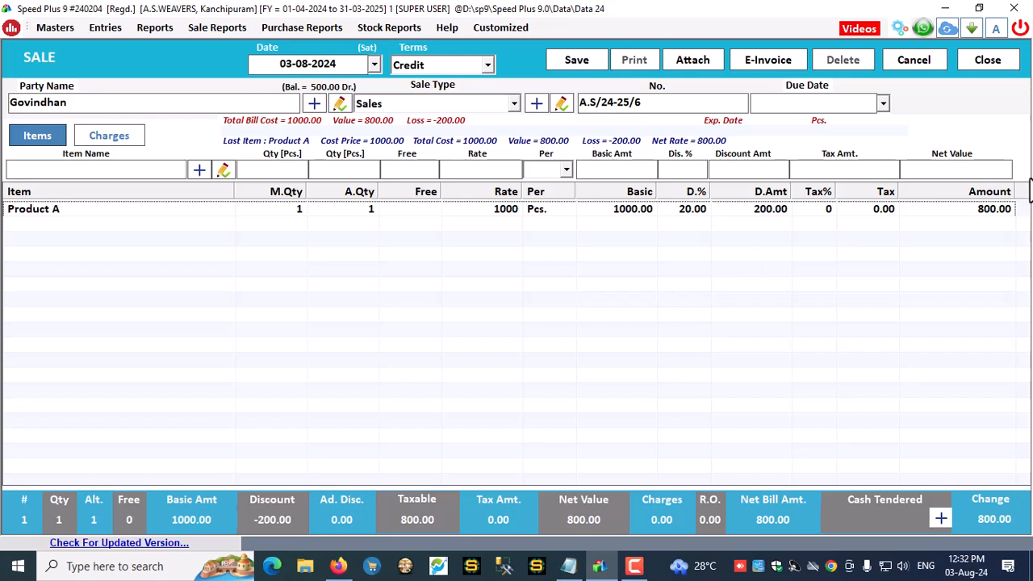
# Save bill A.S/24-25/6 without printing and close sale entry to the dashboard
pyautogui.click(991, 212)
pyautogui.click(584, 57)
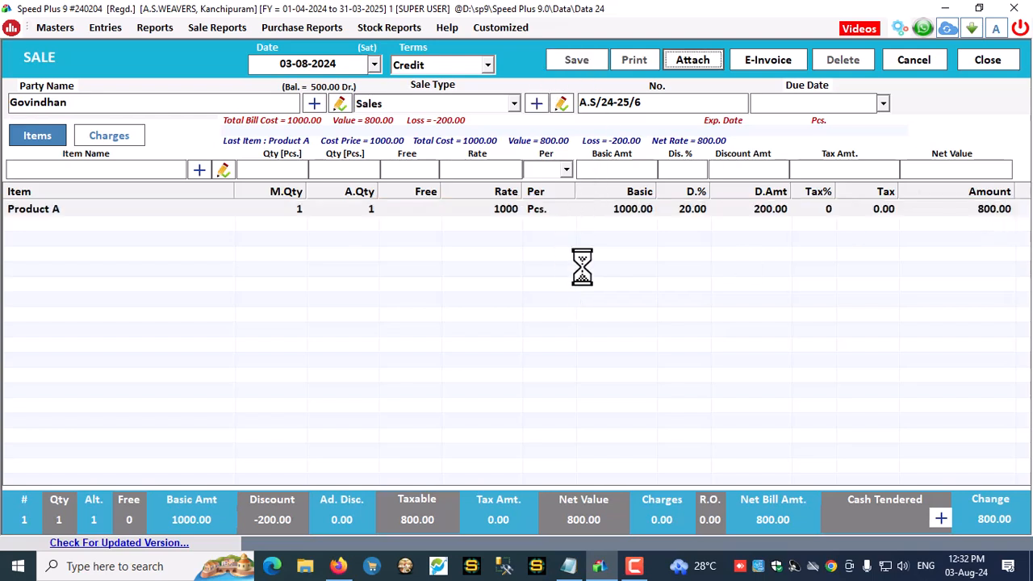
pyautogui.click(537, 333)
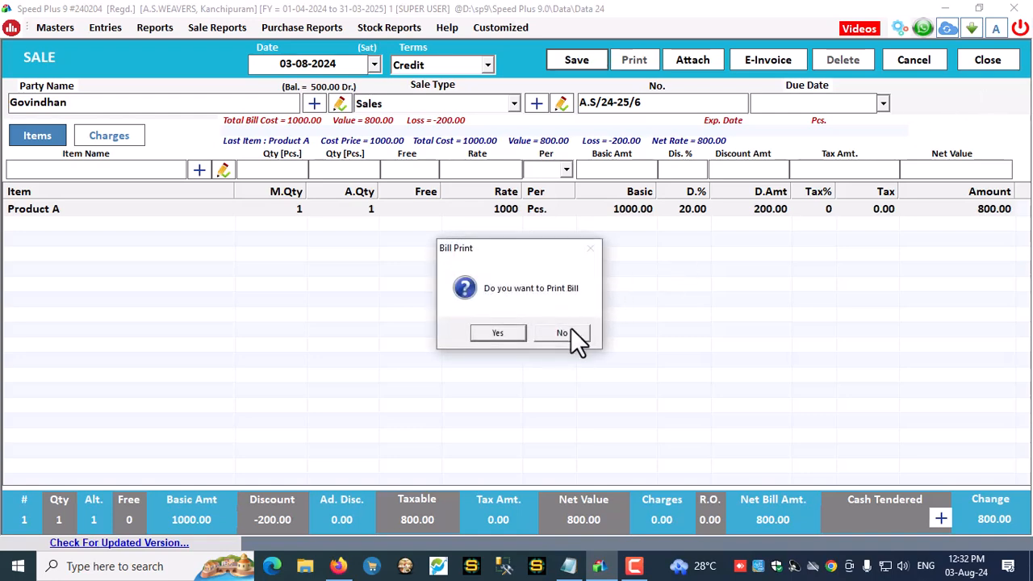
pyautogui.click(565, 333)
pyautogui.click(997, 63)
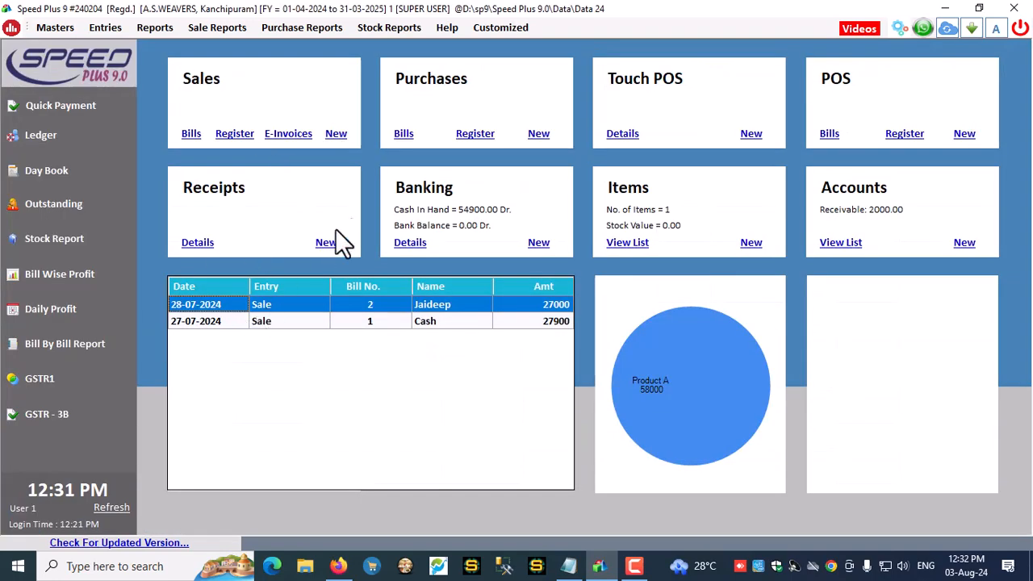
pyautogui.click(191, 134)
pyautogui.click(319, 67)
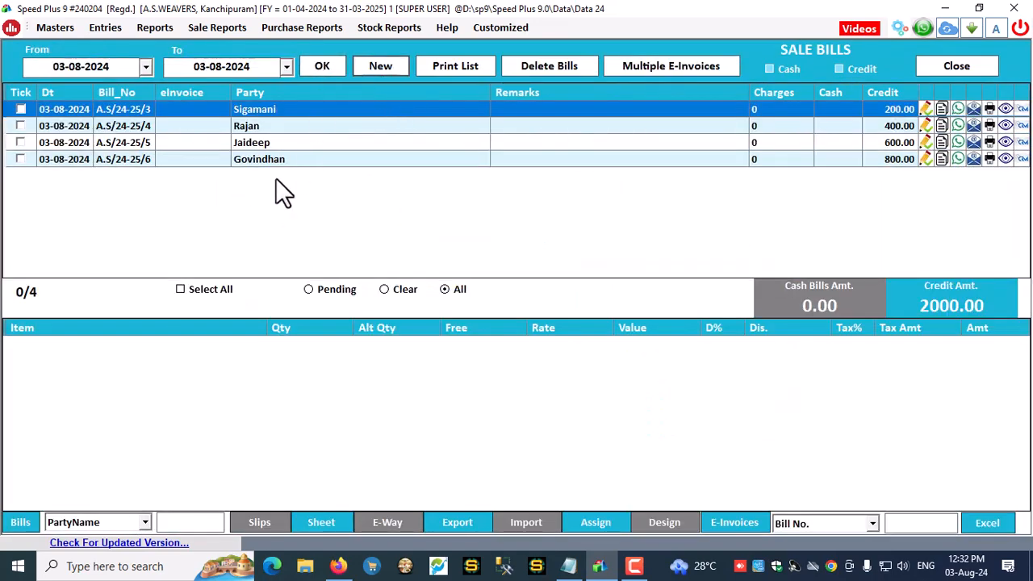
pyautogui.click(361, 158)
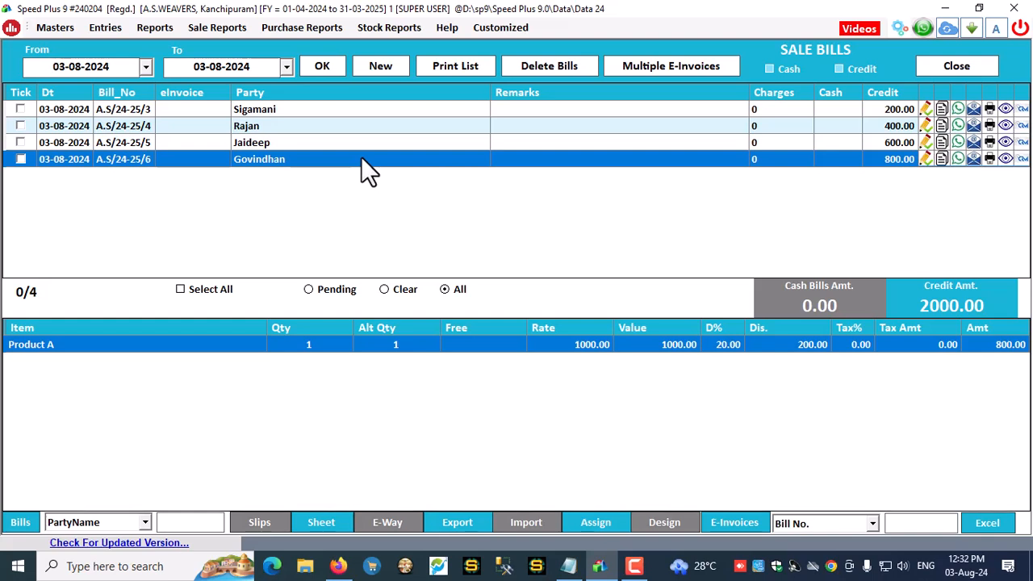
pyautogui.click(279, 145)
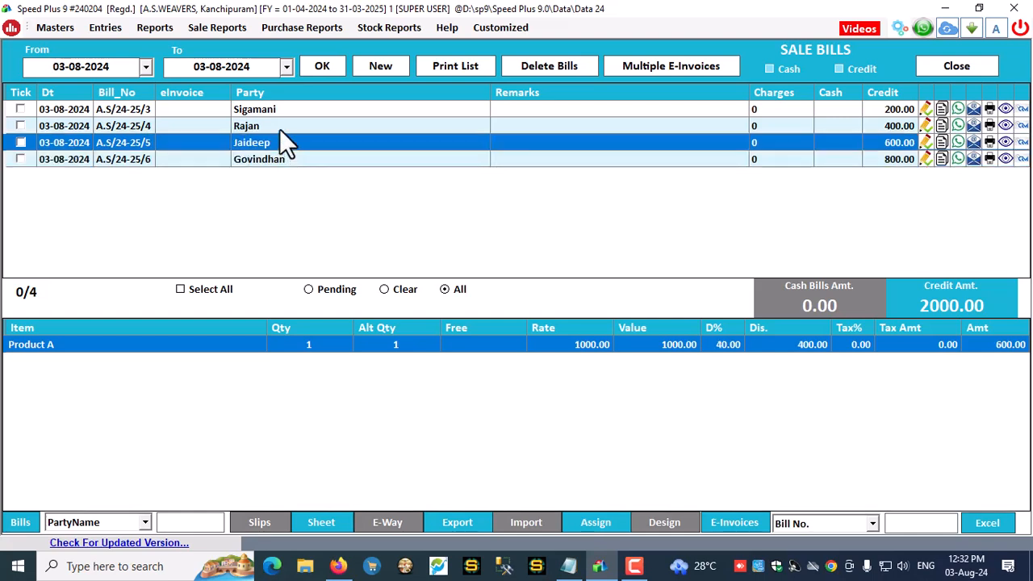
pyautogui.click(284, 125)
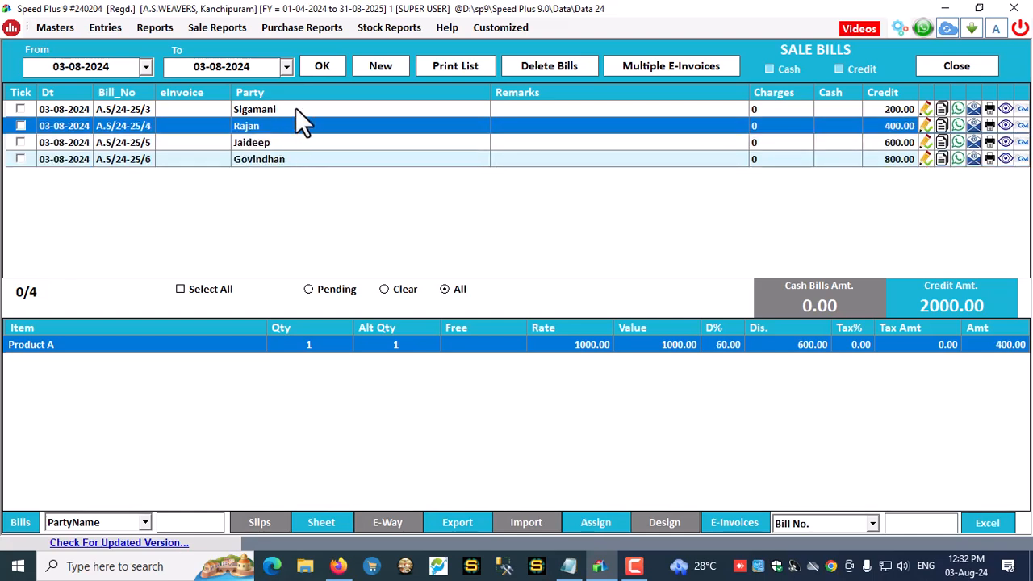
pyautogui.click(298, 103)
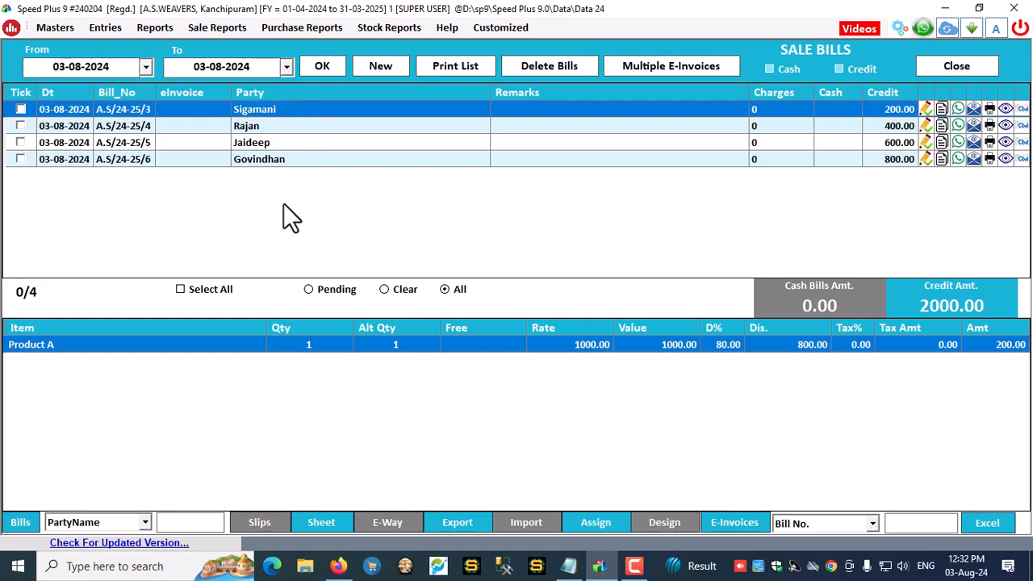
pyautogui.click(993, 71)
pyautogui.click(55, 30)
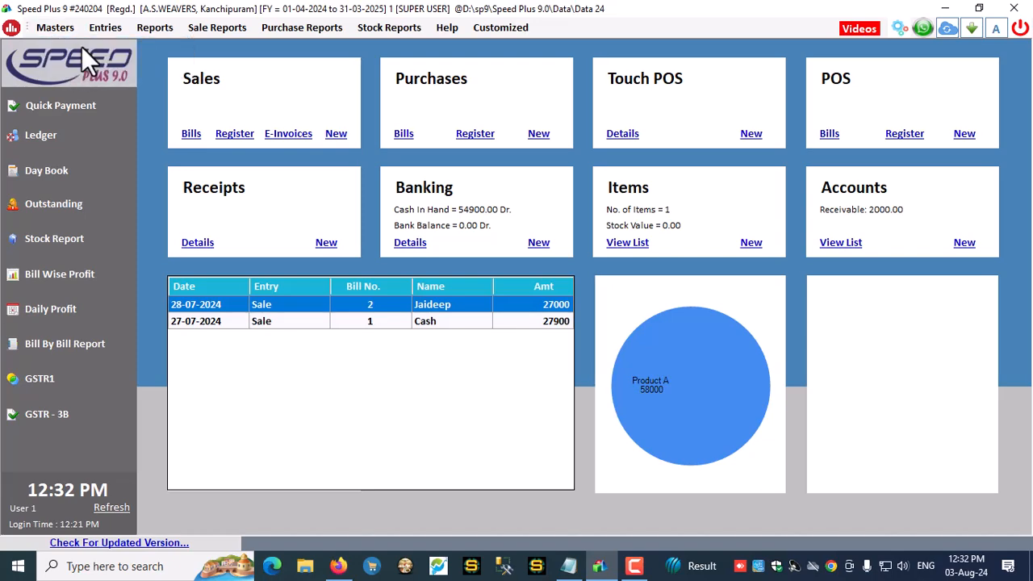
# Filter accounts to the Distributor group and review the party's ledger: 1500 Dr opening, 200 debit, 1700 Dr closing
pyautogui.click(81, 45)
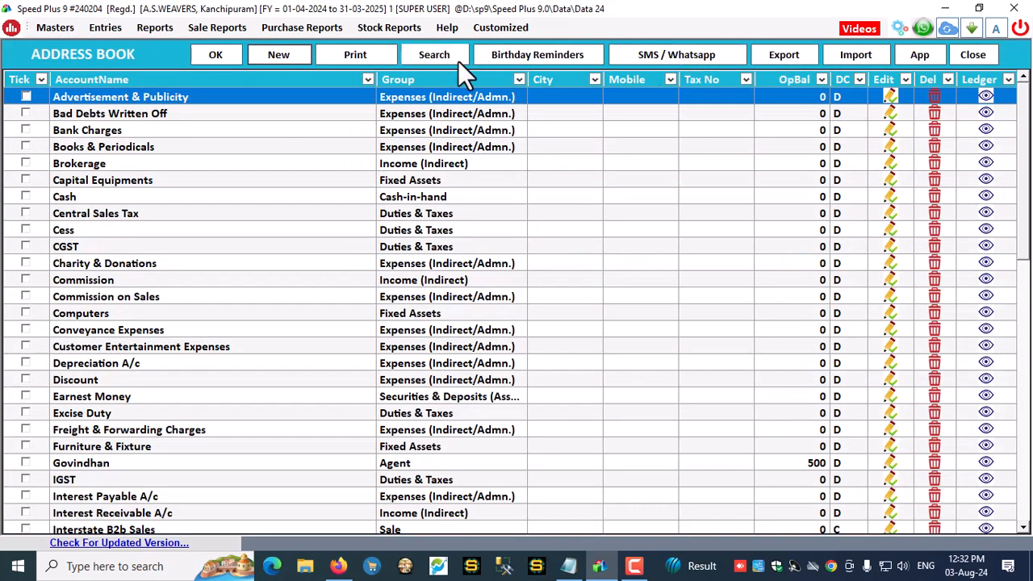
pyautogui.click(428, 57)
pyautogui.click(883, 148)
pyautogui.write('dIS')
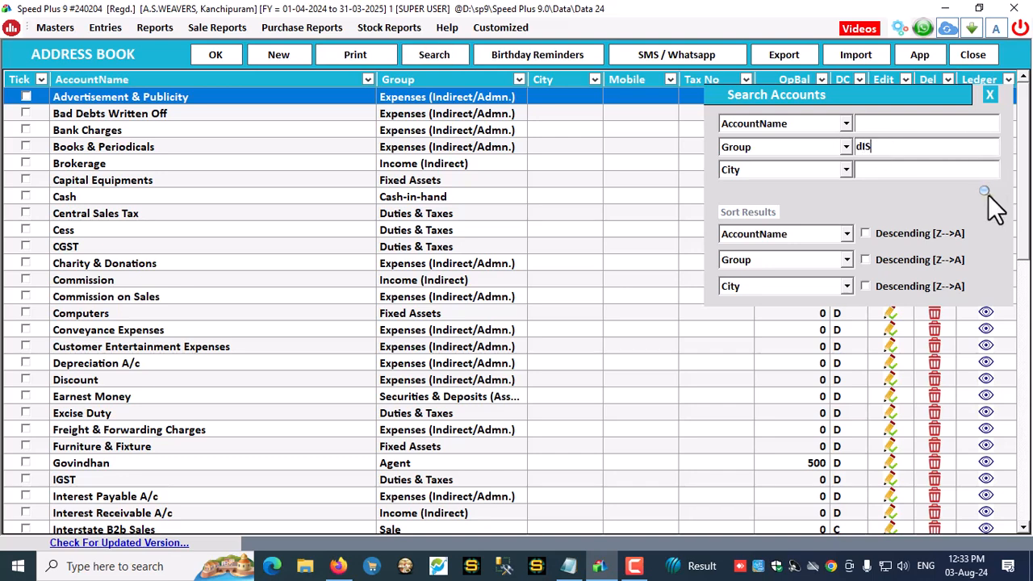
pyautogui.click(986, 193)
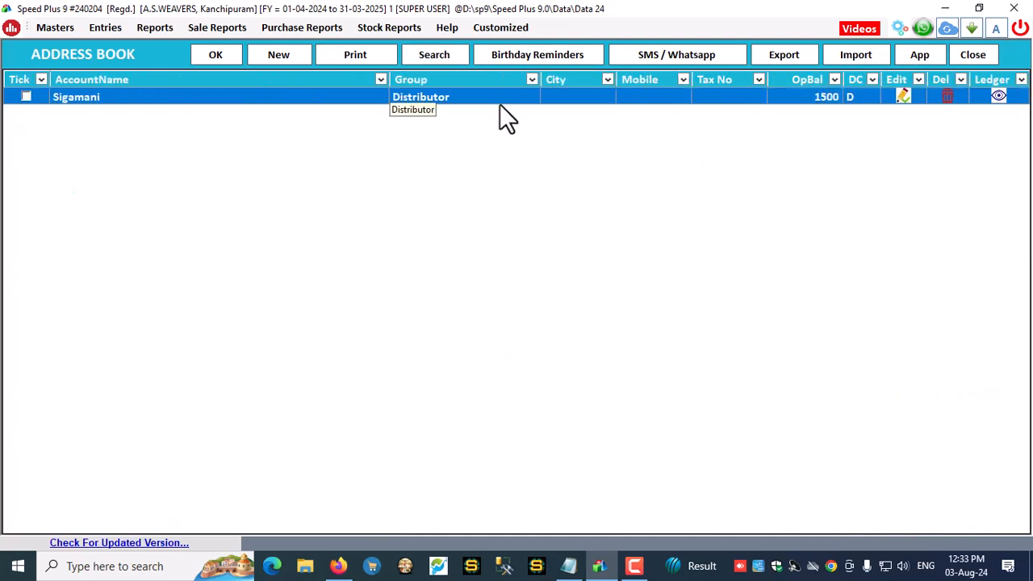
pyautogui.click(999, 96)
pyautogui.click(837, 73)
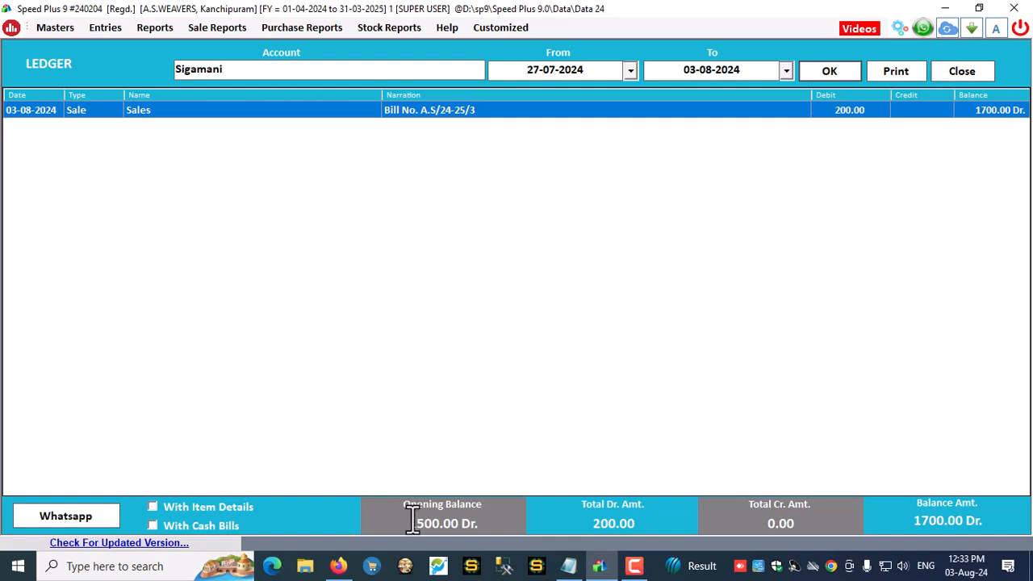
pyautogui.moveTo(409, 523); pyautogui.dragTo(509, 525)
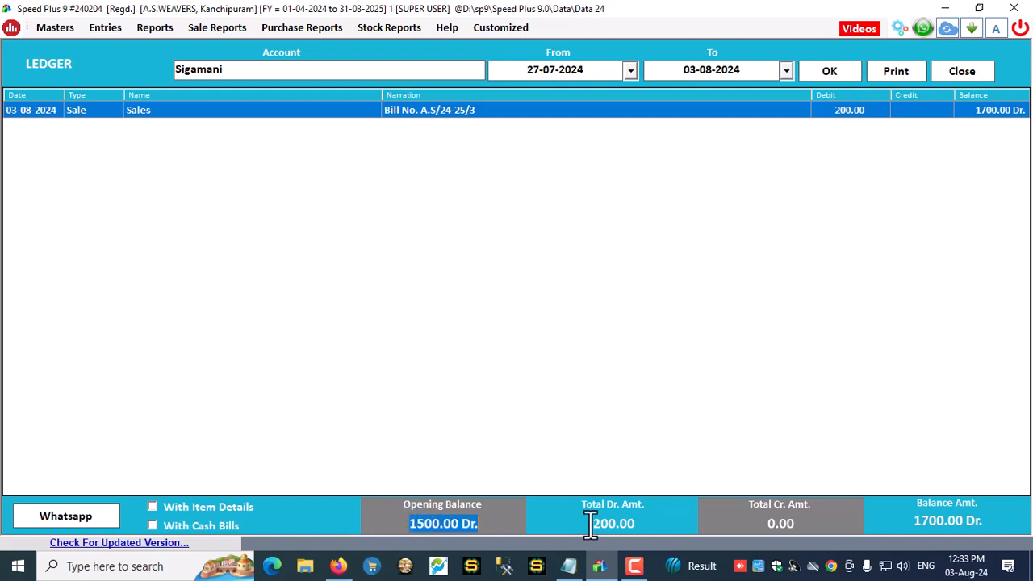
pyautogui.moveTo(591, 523); pyautogui.dragTo(651, 521)
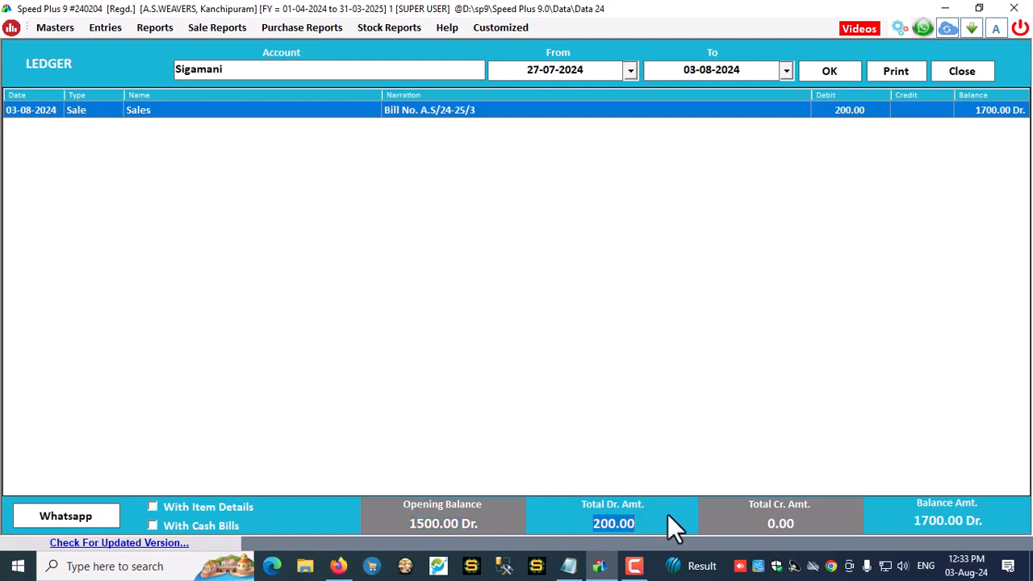
pyautogui.moveTo(908, 521); pyautogui.dragTo(1001, 521)
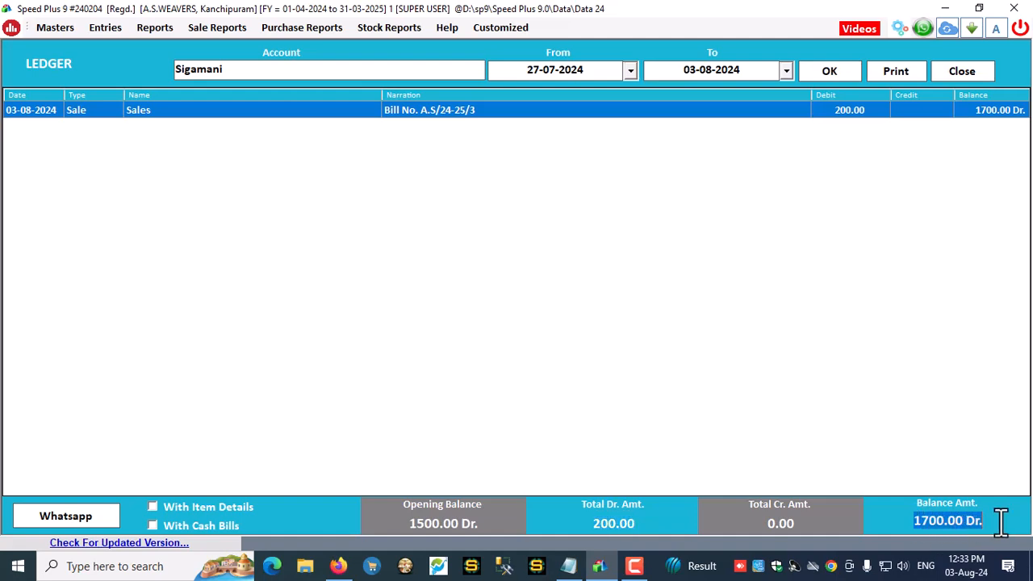
# Refresh the ledger with item details but without cash bills, preview the printout, then close the ledger
pyautogui.click(160, 503)
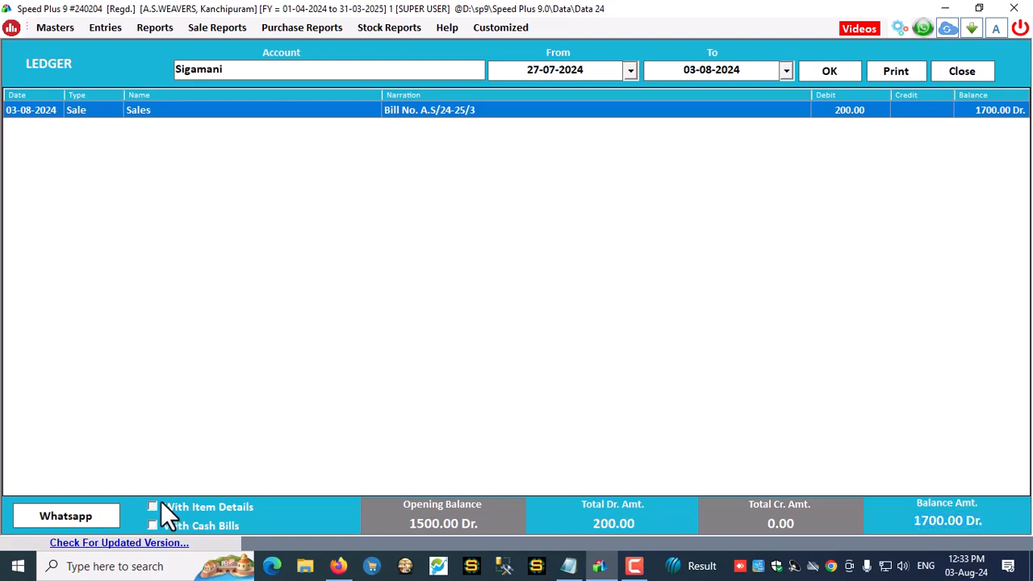
pyautogui.click(154, 526)
pyautogui.click(820, 78)
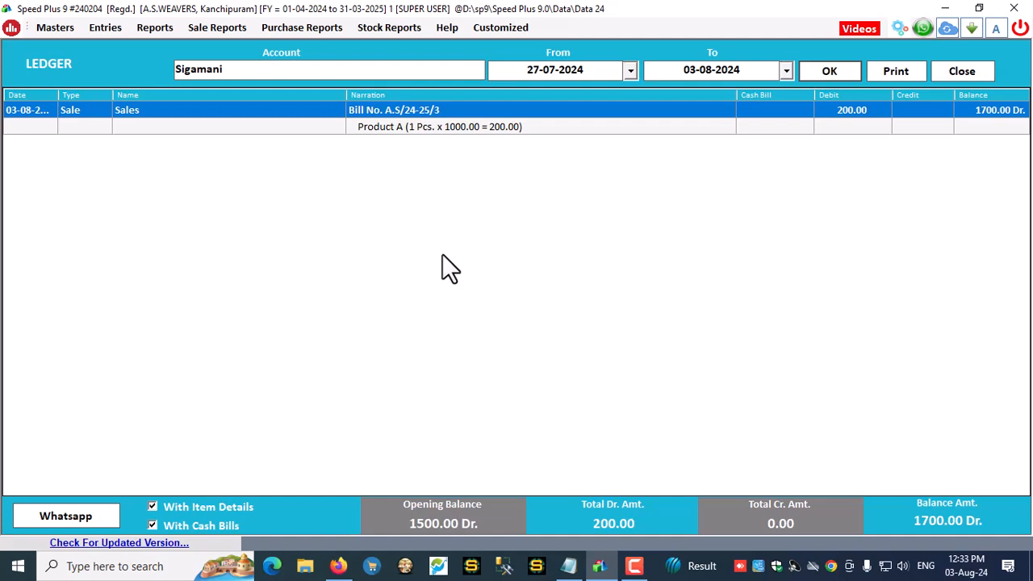
pyautogui.click(154, 526)
pyautogui.click(153, 525)
pyautogui.click(153, 525)
pyautogui.click(825, 69)
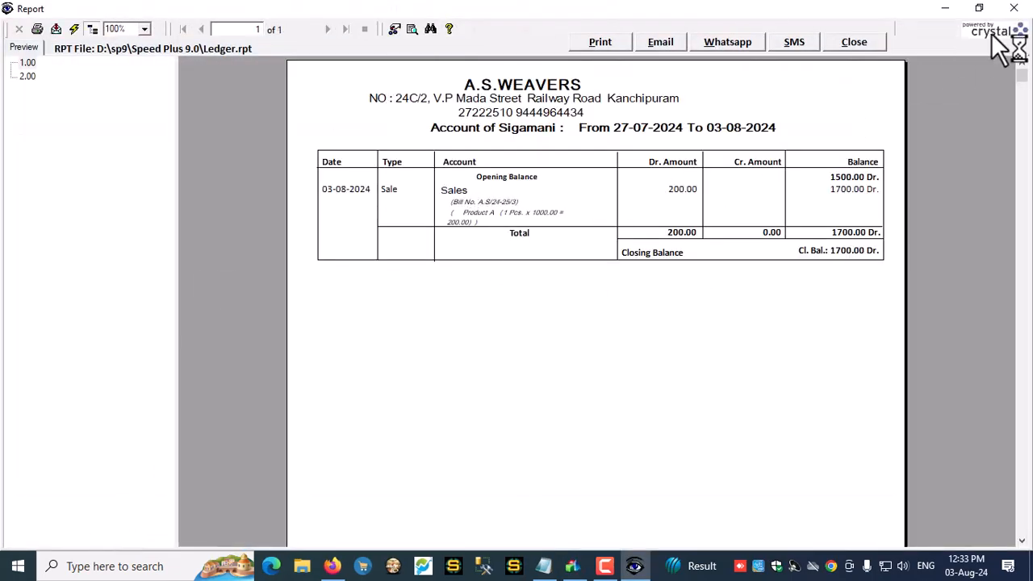
pyautogui.click(865, 42)
pyautogui.click(965, 66)
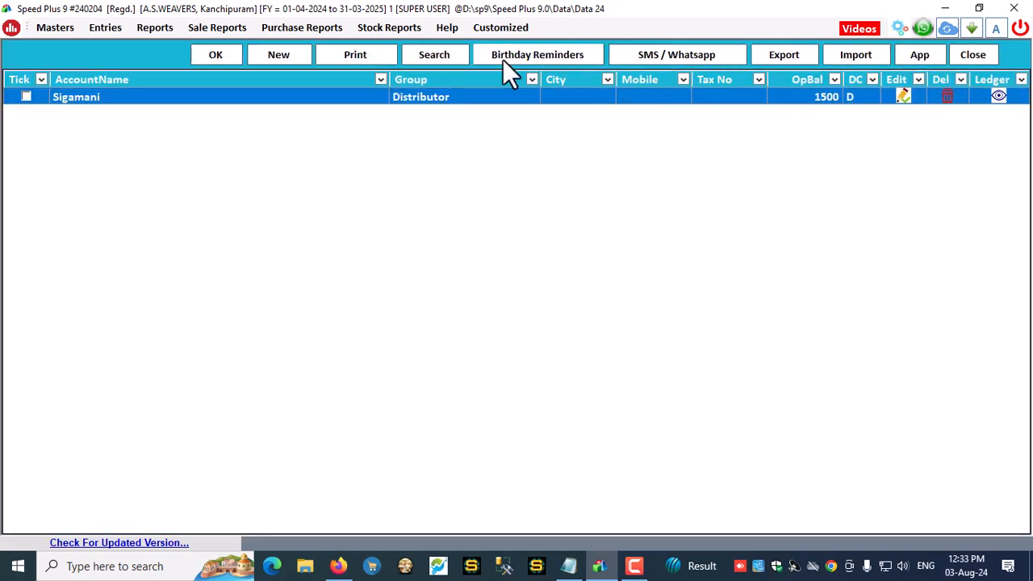
# Search the account list for the Dealer group by entering 'dea'
pyautogui.click(432, 57)
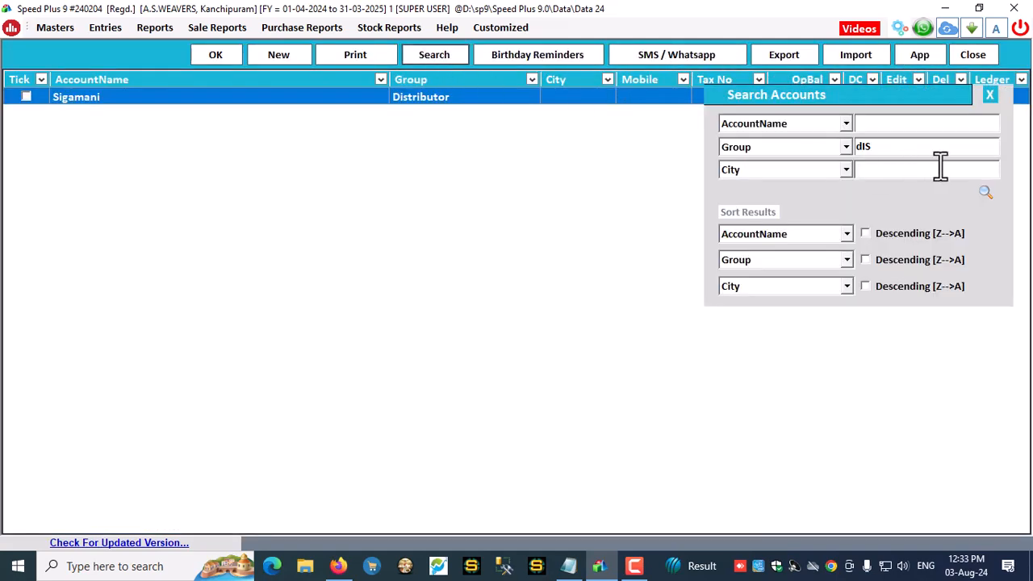
pyautogui.write('dea')
pyautogui.click(985, 191)
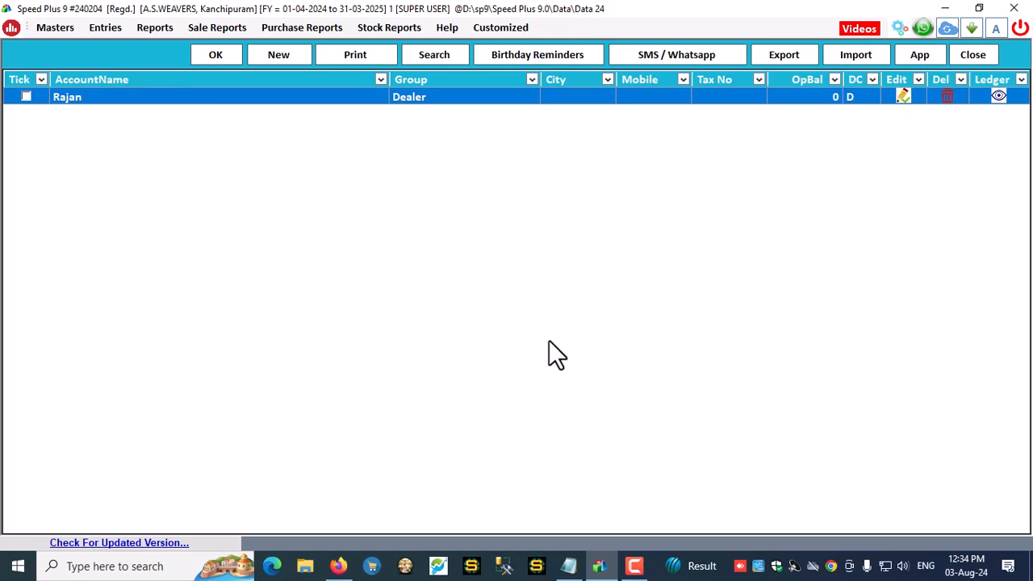
# Close the account list, refresh the dashboard figures, and bring up the settings page
pyautogui.click(979, 57)
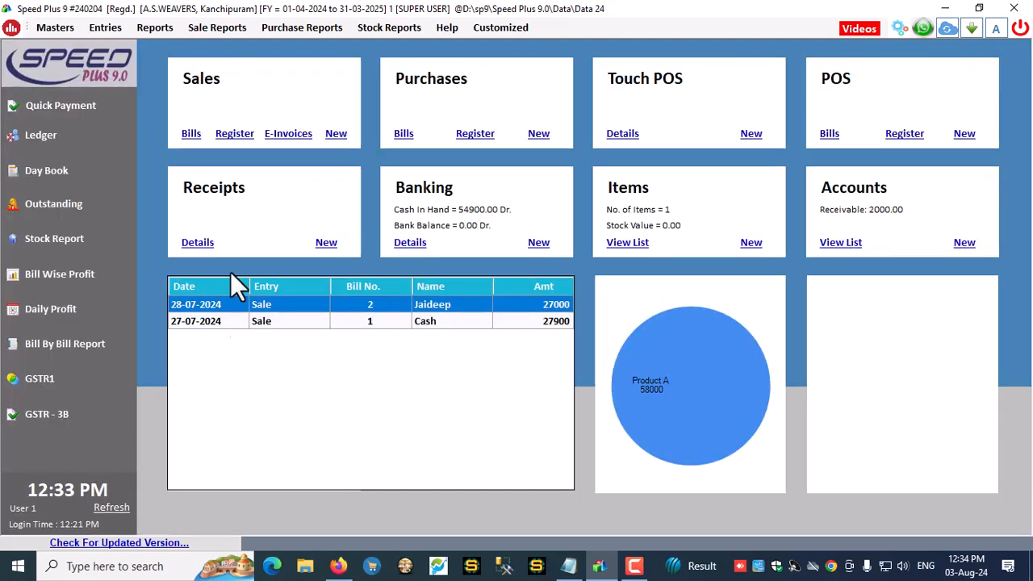
pyautogui.click(108, 508)
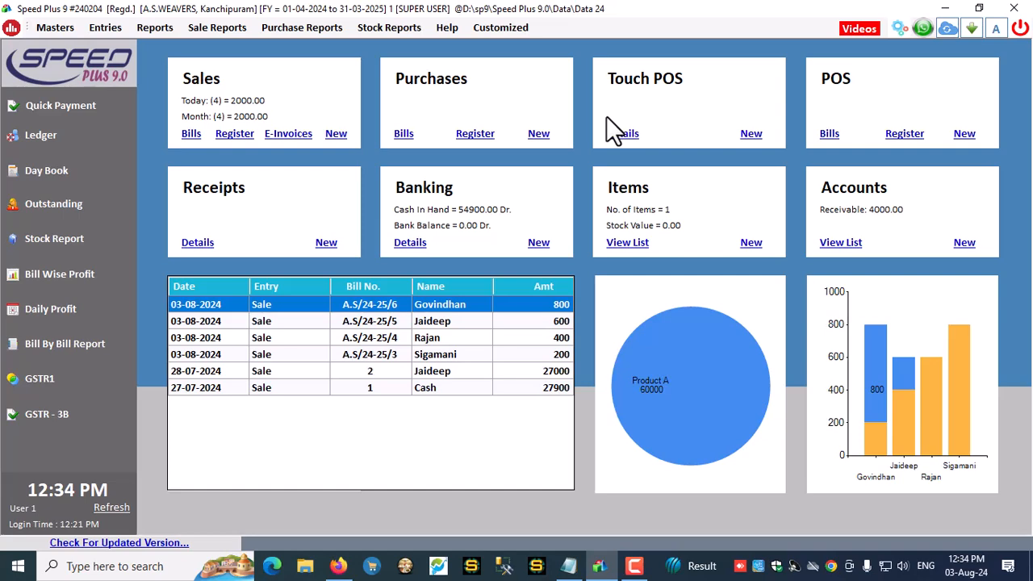
pyautogui.click(900, 29)
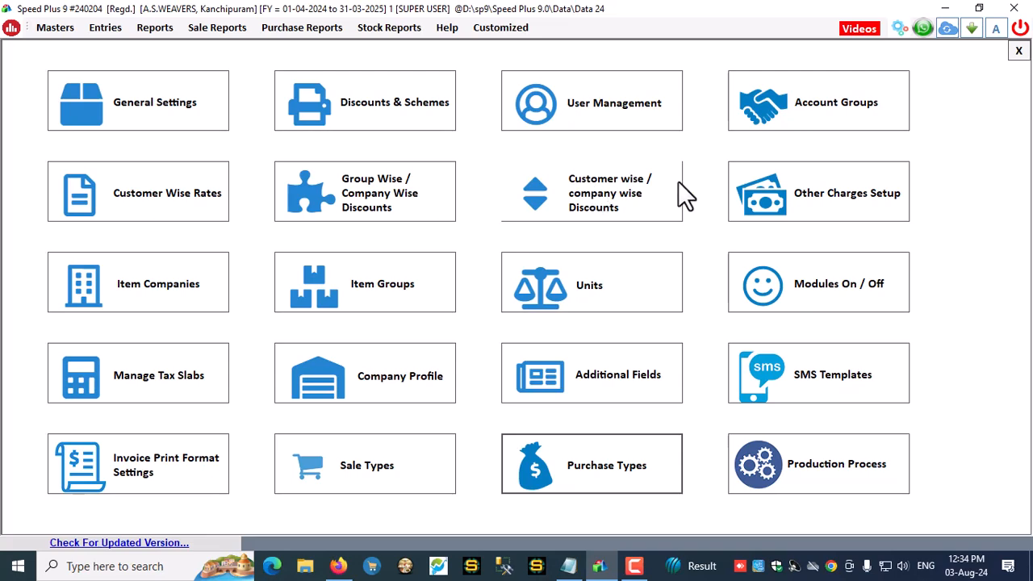
pyautogui.click(624, 214)
pyautogui.click(396, 68)
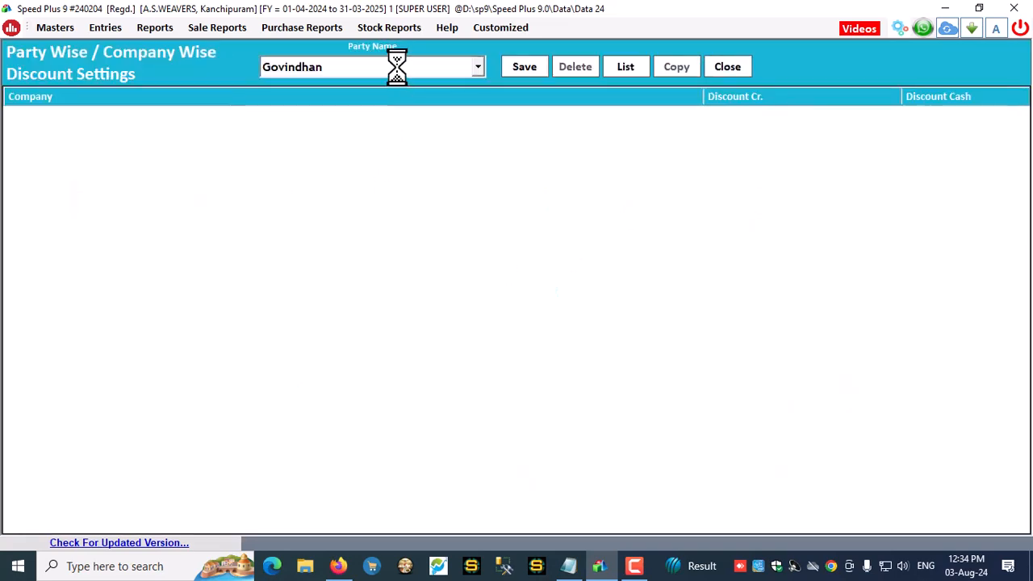
pyautogui.click(397, 68)
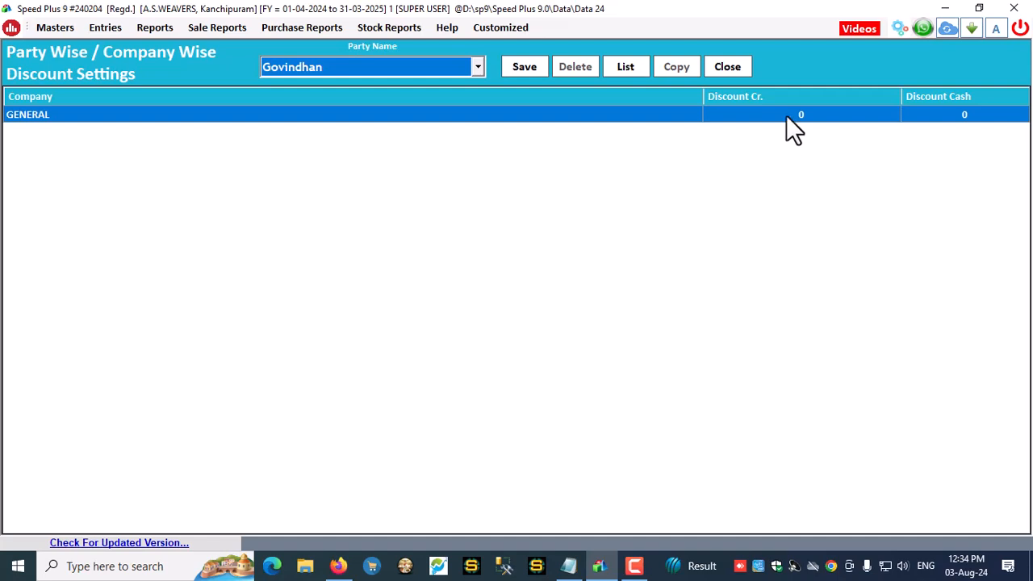
pyautogui.click(792, 115)
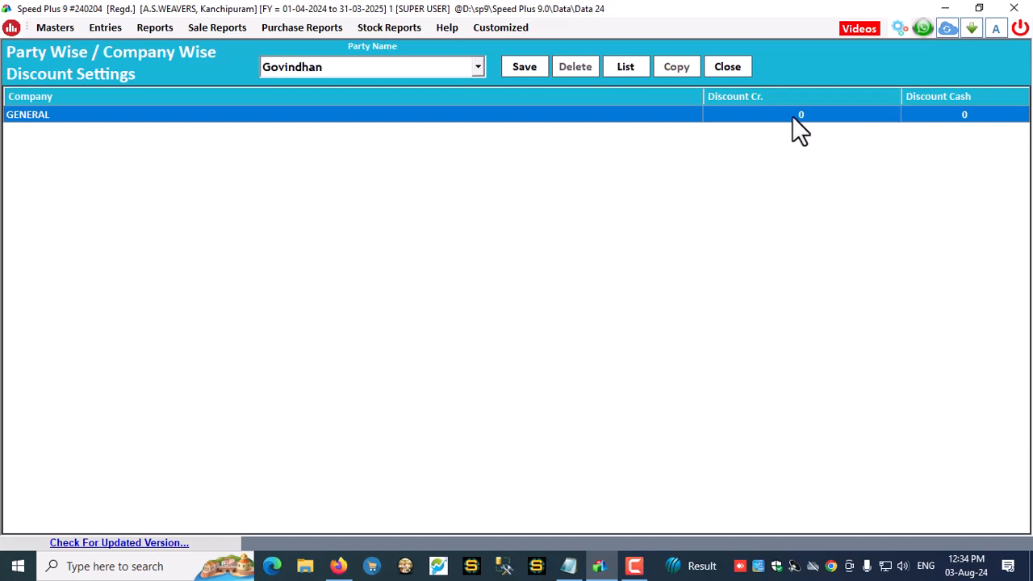
pyautogui.click(792, 116)
pyautogui.click(713, 71)
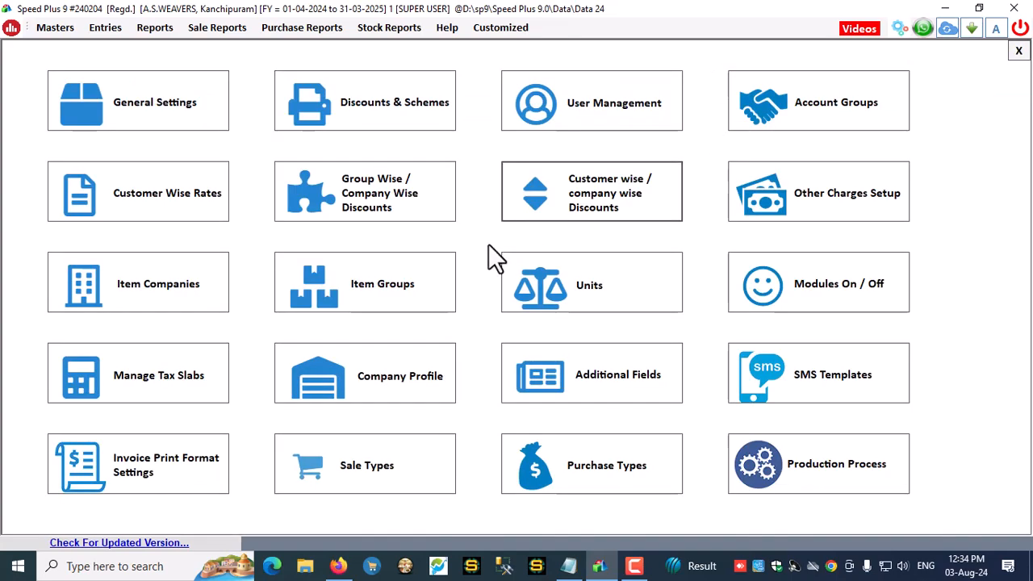
# Save a Customer Wise special rate of 800 for Product A (All Parties, GENERAL) and check the defined-rates list
pyautogui.click(132, 200)
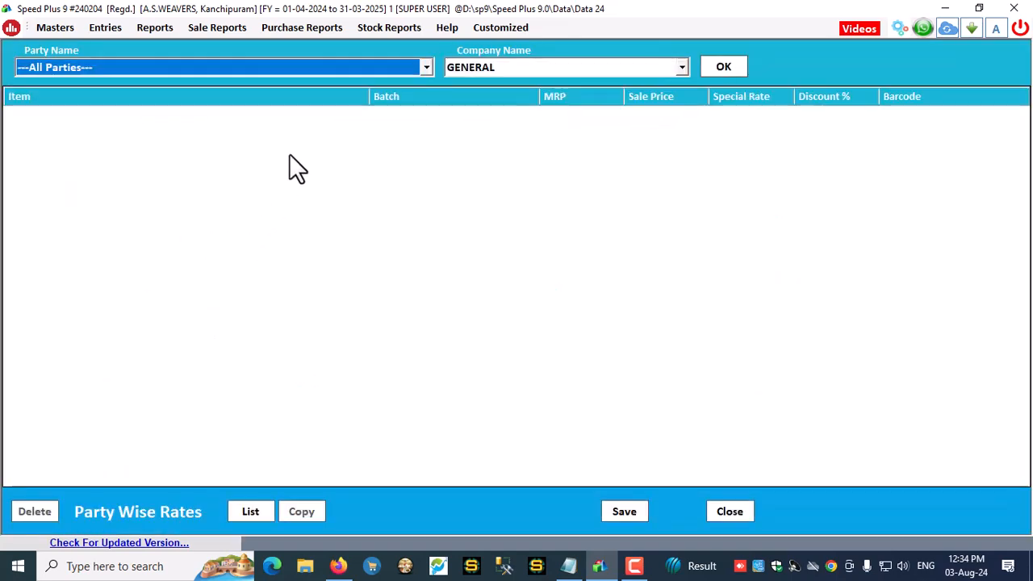
pyautogui.press('Return')
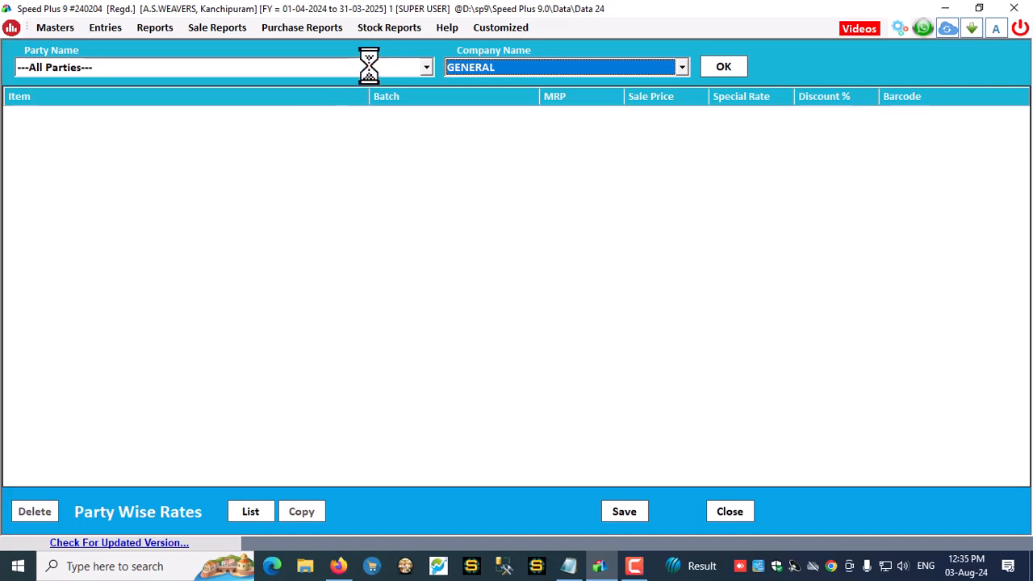
pyautogui.press('Return')
pyautogui.press('Return')
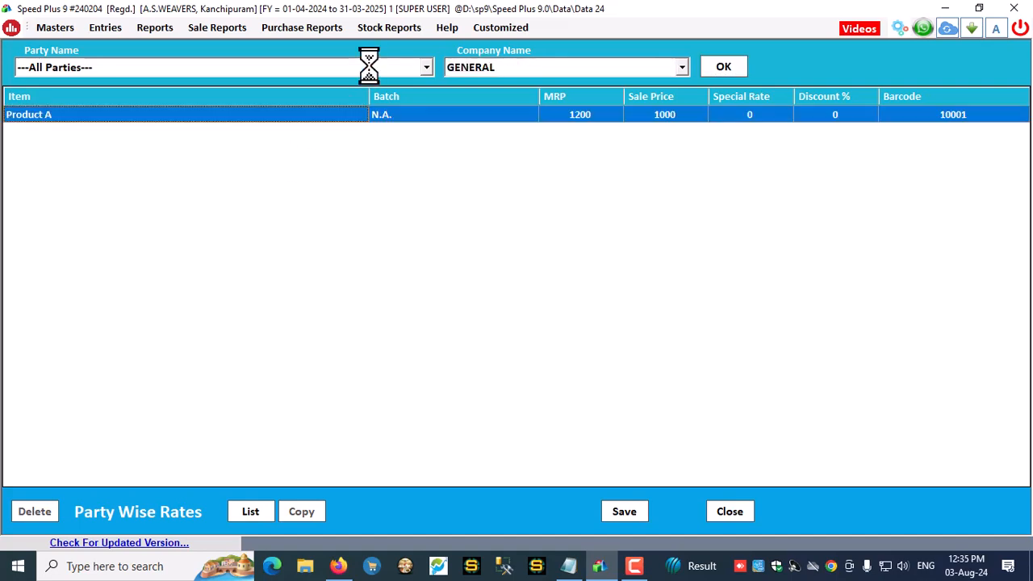
pyautogui.click(743, 115)
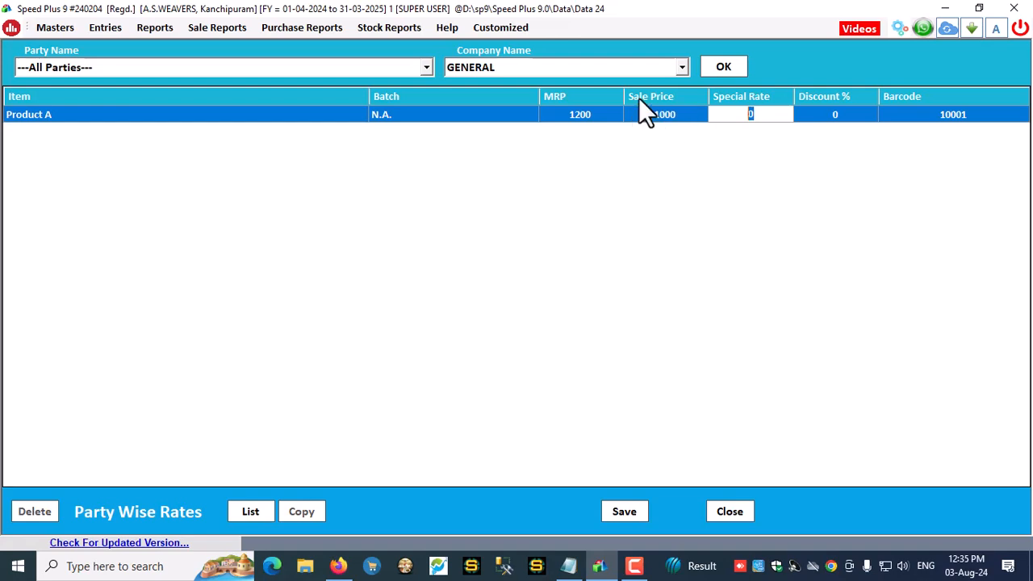
pyautogui.write('800')
pyautogui.click(615, 509)
pyautogui.click(556, 325)
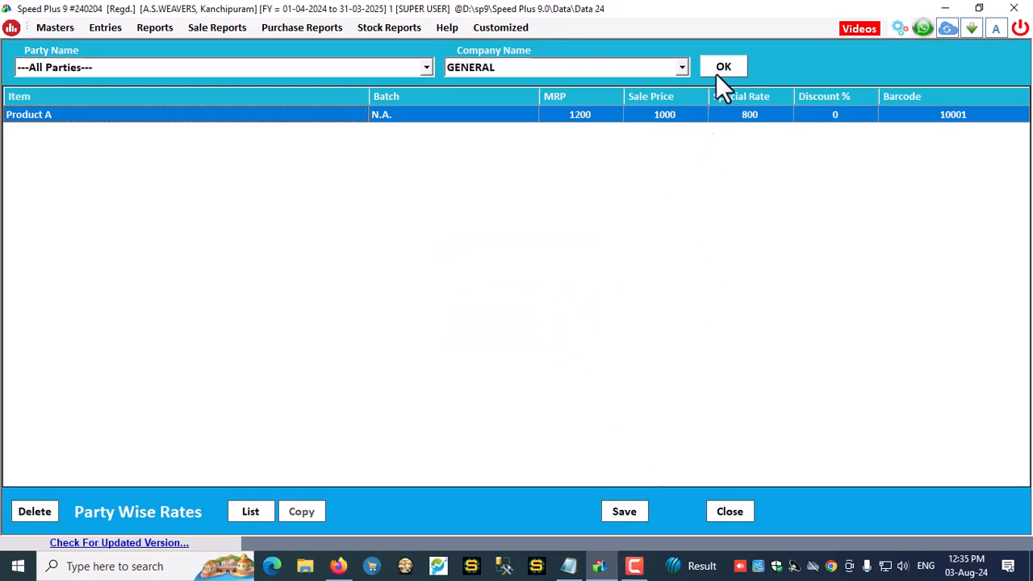
pyautogui.click(250, 512)
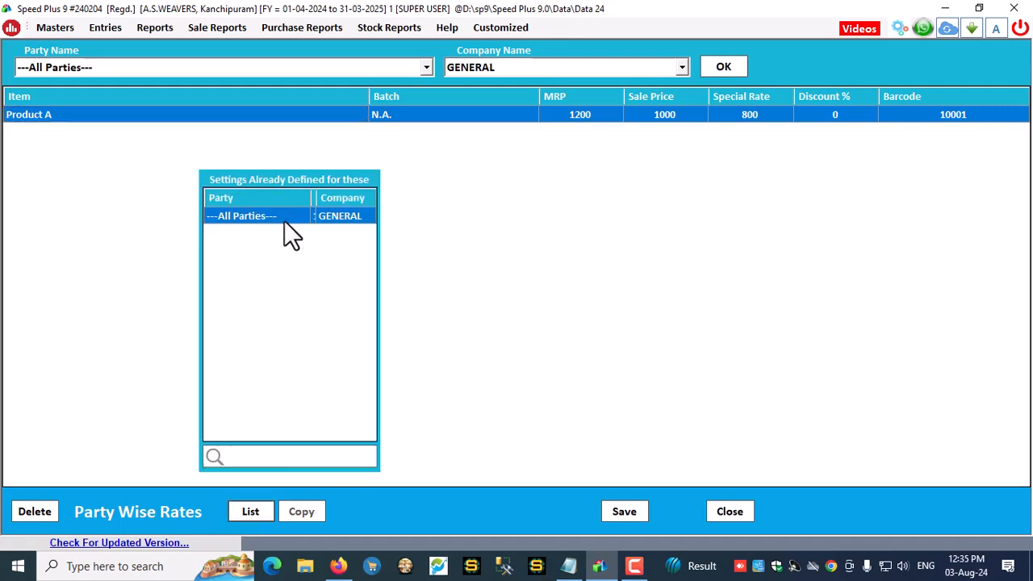
pyautogui.click(725, 511)
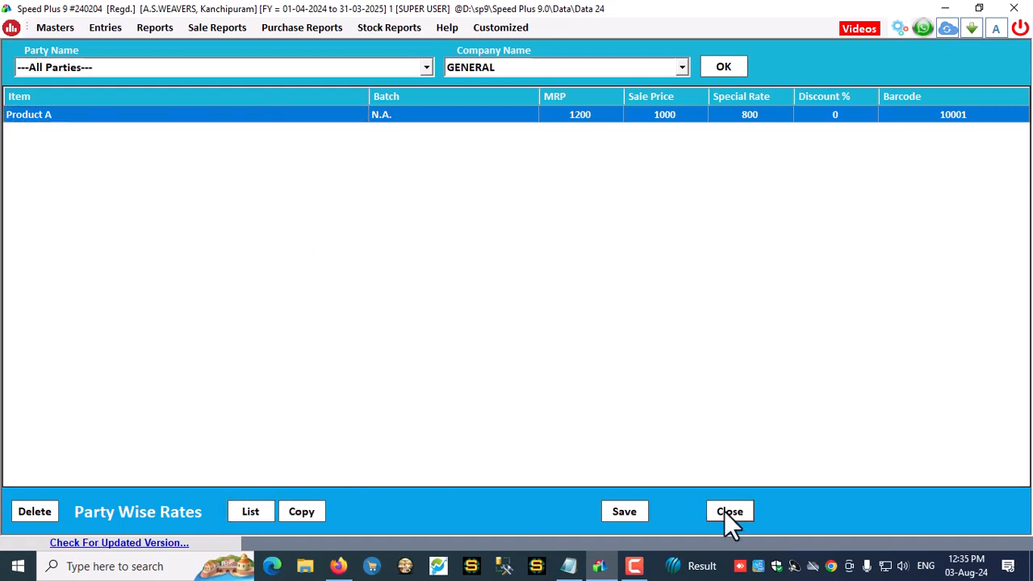
pyautogui.click(731, 512)
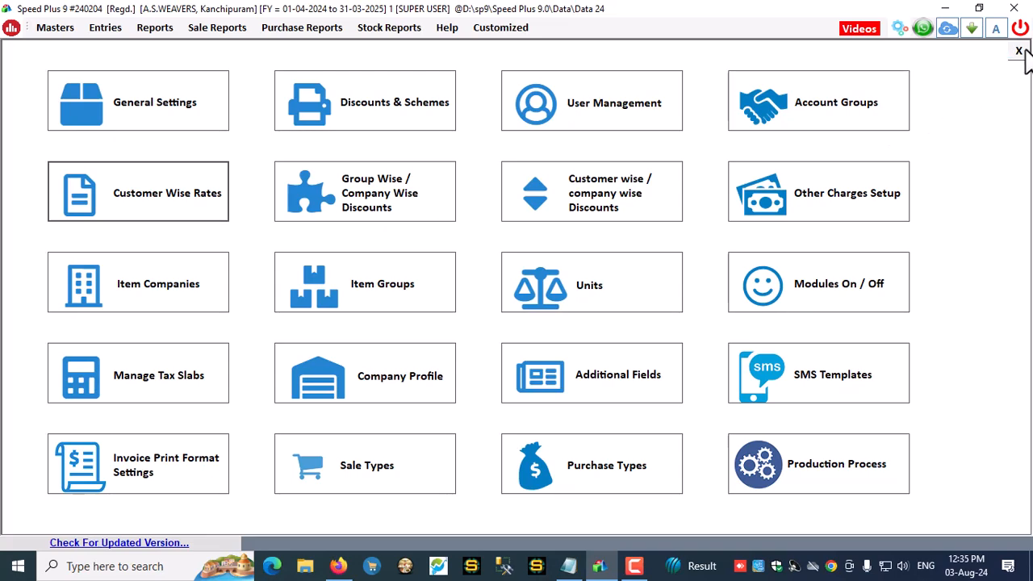
# Start a POS bill with the customer's mobile number, add barcode 10001 at 800, then discard the bill
pyautogui.click(1024, 49)
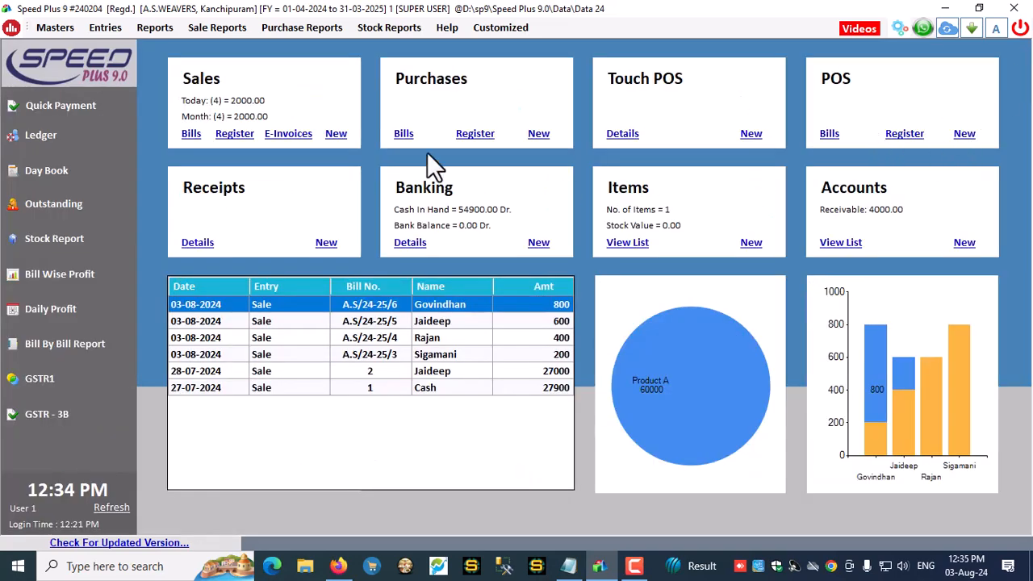
pyautogui.press('F12')
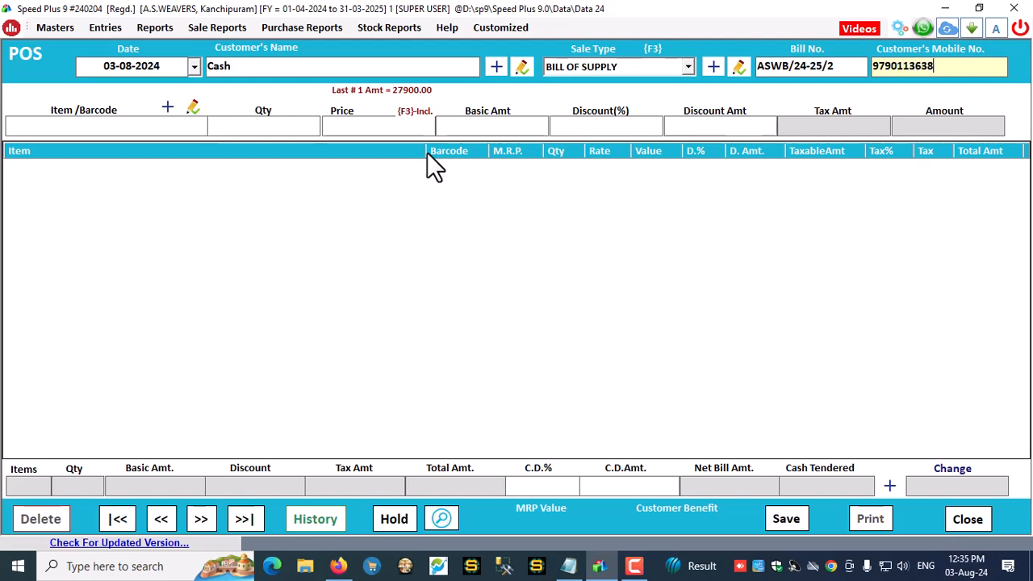
pyautogui.write('PR')
pyautogui.press('Return')
pyautogui.press('BackSpace')
pyautogui.write('10001')
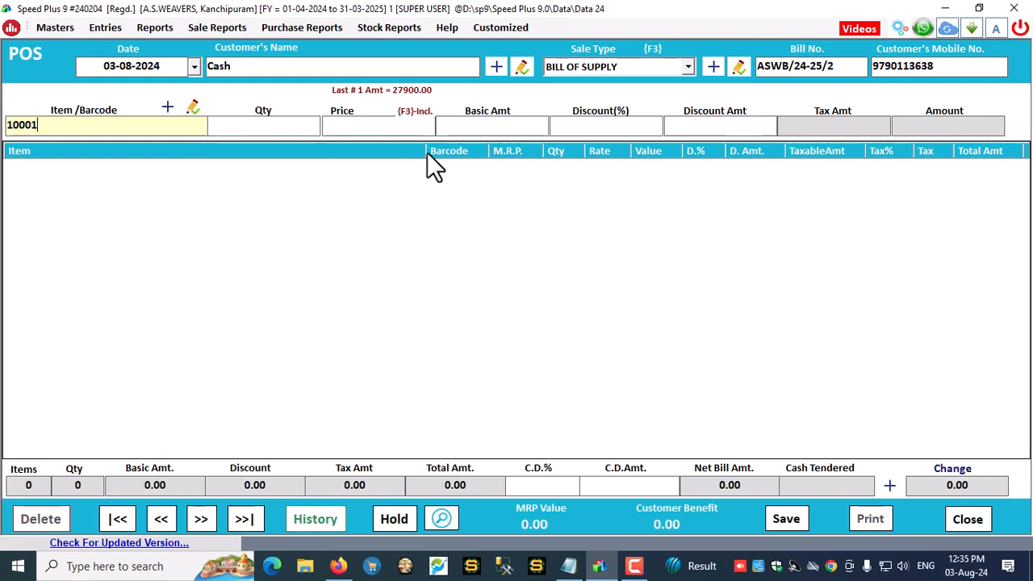
pyautogui.press('Return')
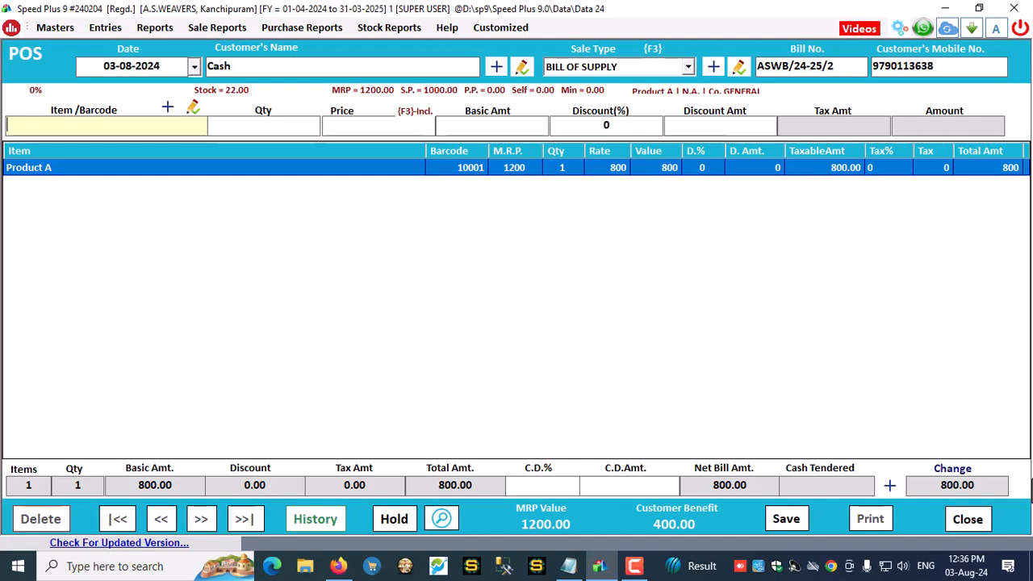
pyautogui.click(961, 520)
pyautogui.click(512, 333)
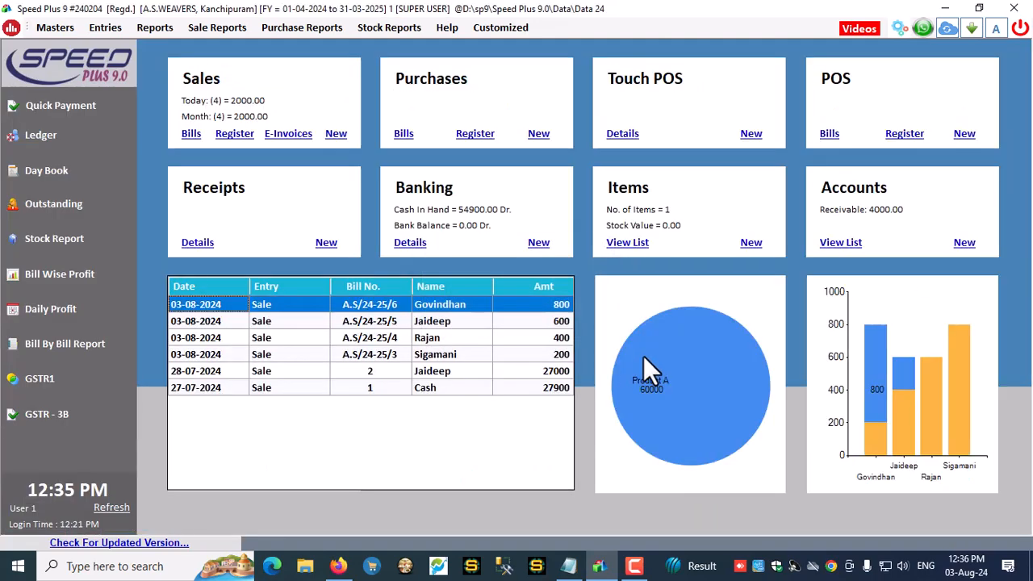